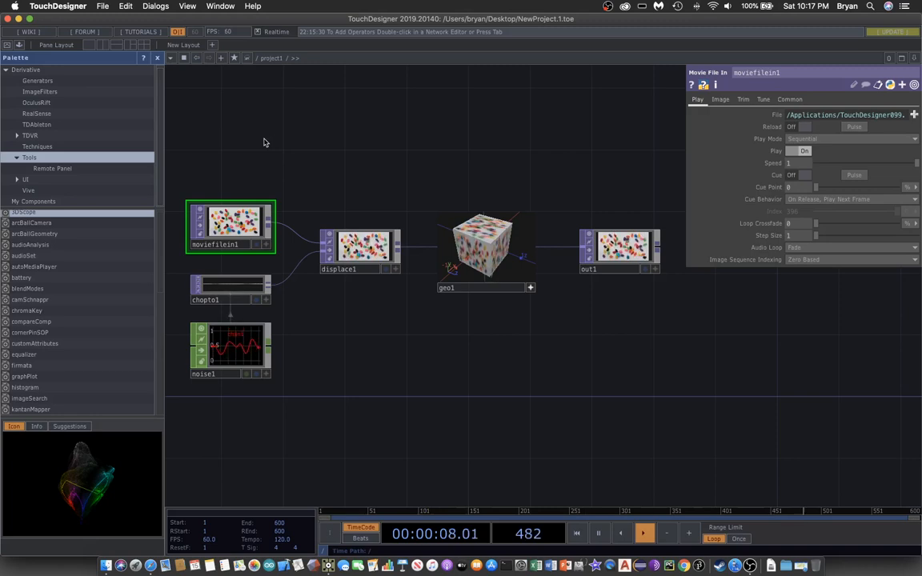
- Hide the palette and delete all of the default operators except out1 from the project1 network
scroll(247, 135, "left", 2)
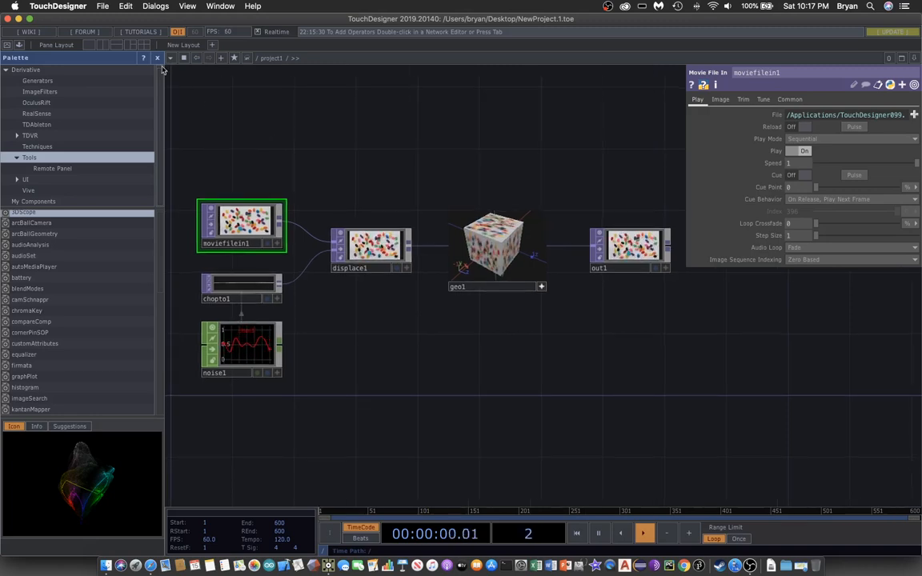
key("alt+l")
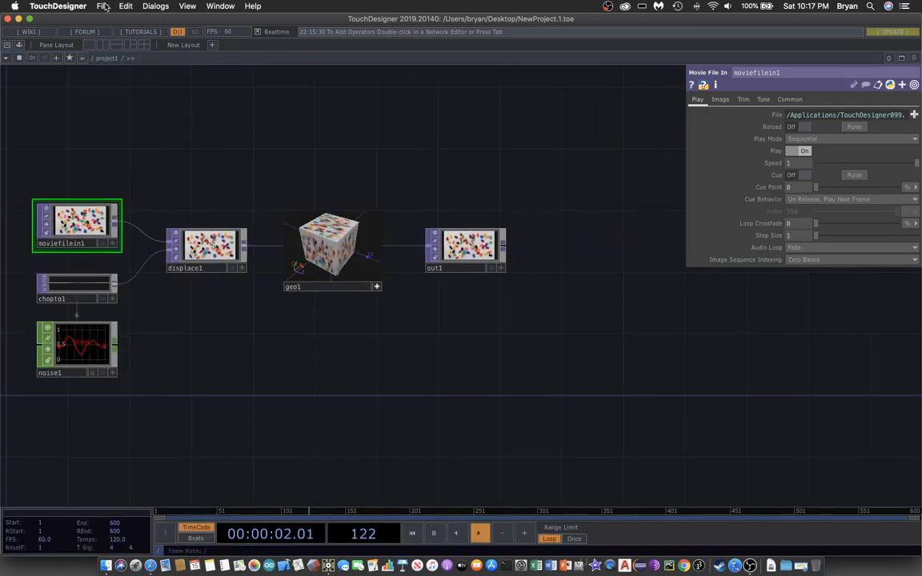
left_click_drag(24, 131, 78, 125)
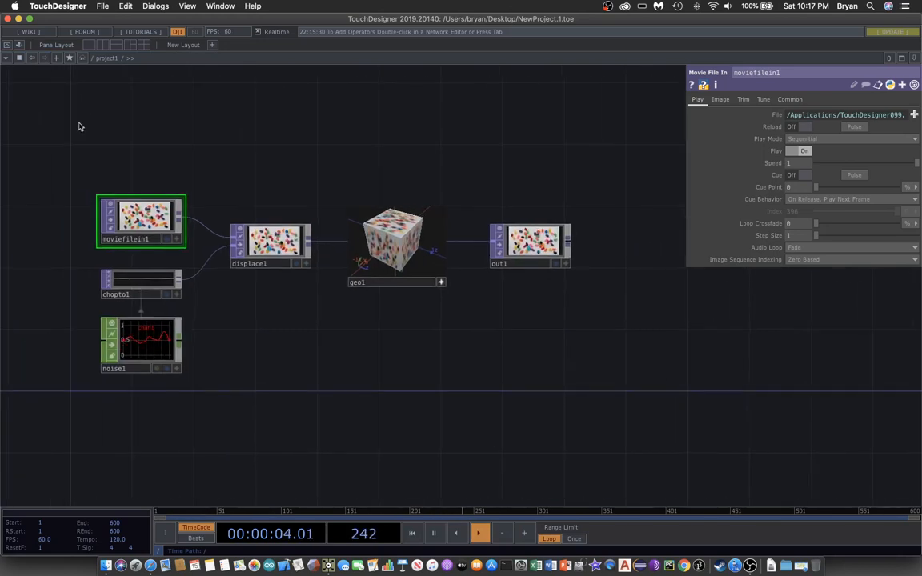
right_click_drag(78, 126, 448, 416)
key("Delete")
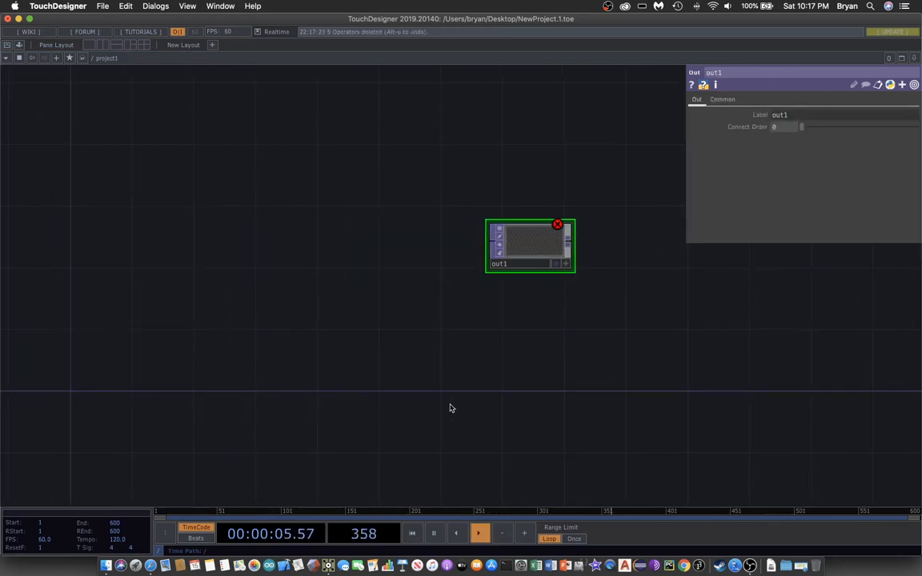
- Create a project folder named Tracking001 on the Desktop and save the project in it as Tracking001
left_click(103, 6)
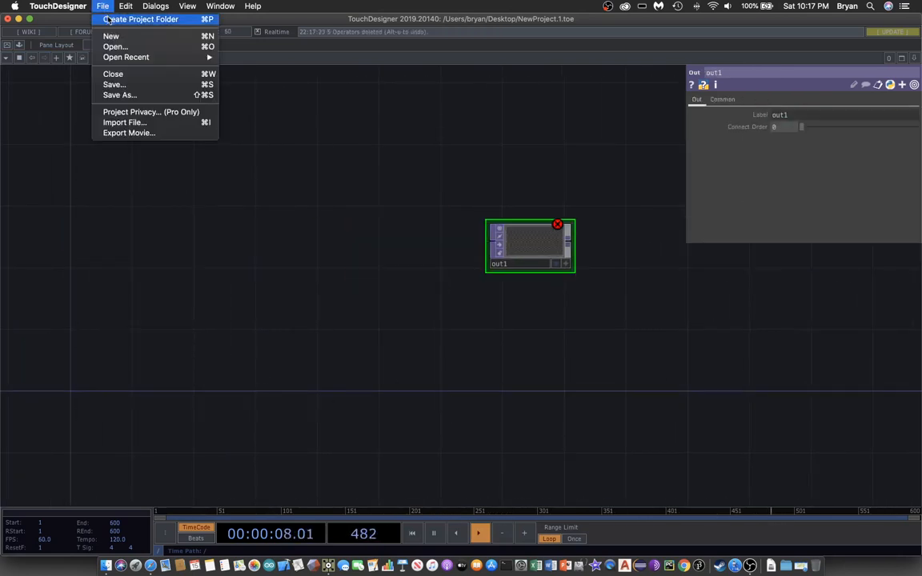
left_click(104, 19)
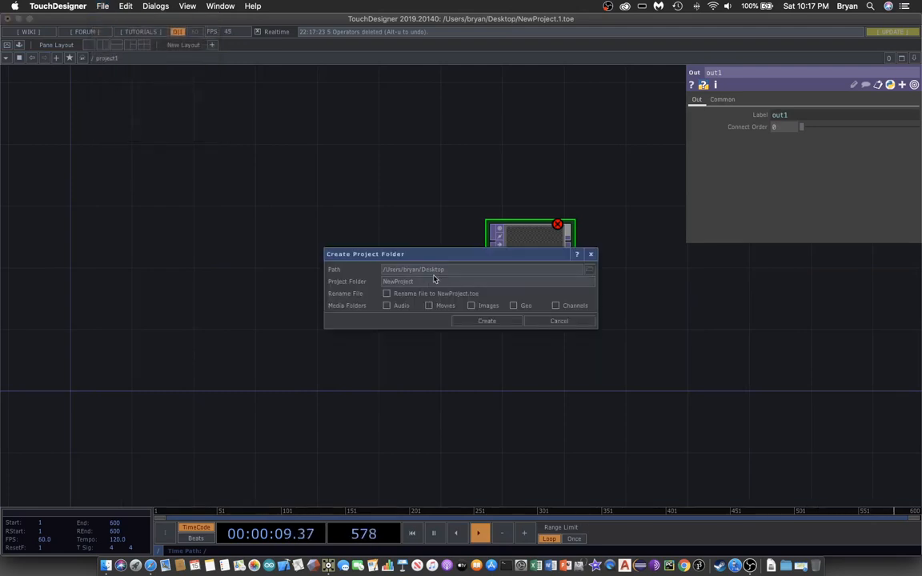
left_click_drag(442, 254, 246, 142)
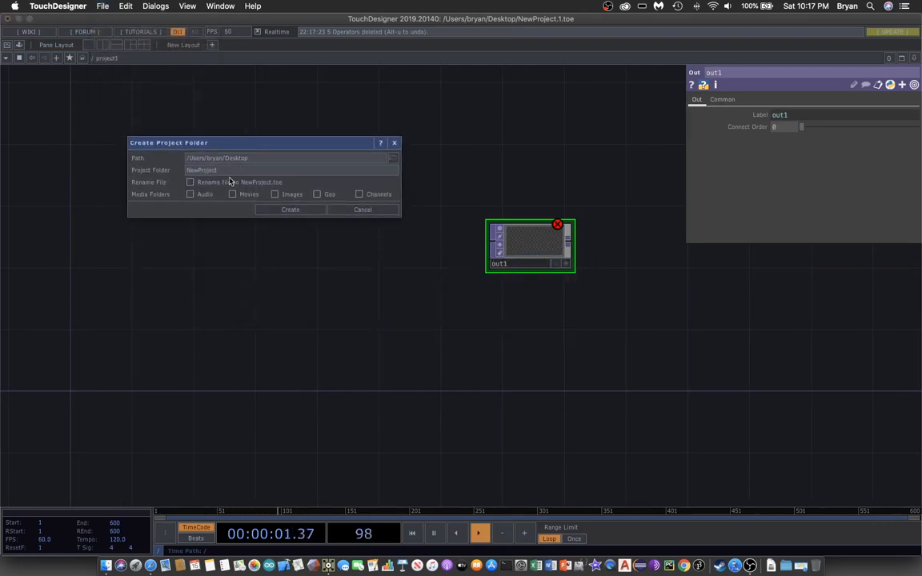
left_click(229, 170)
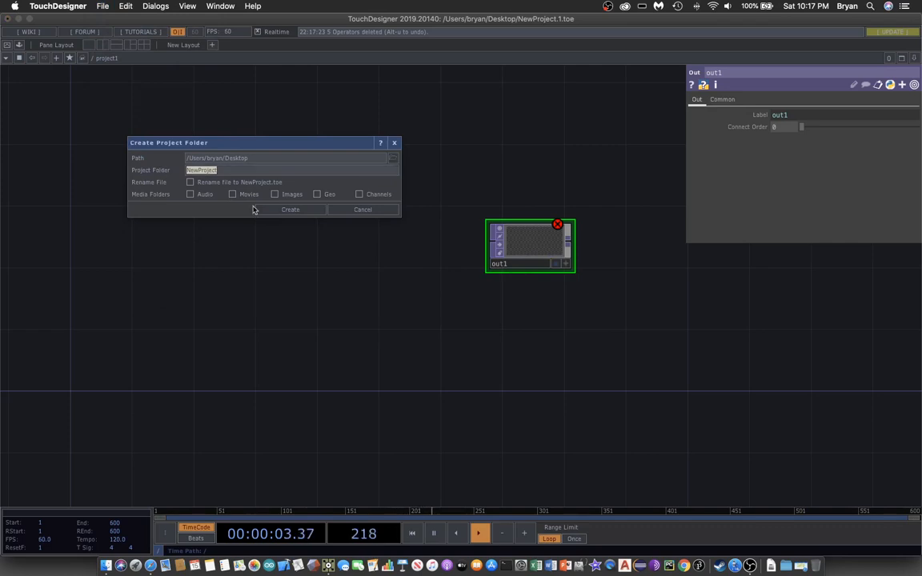
type("Tracking001")
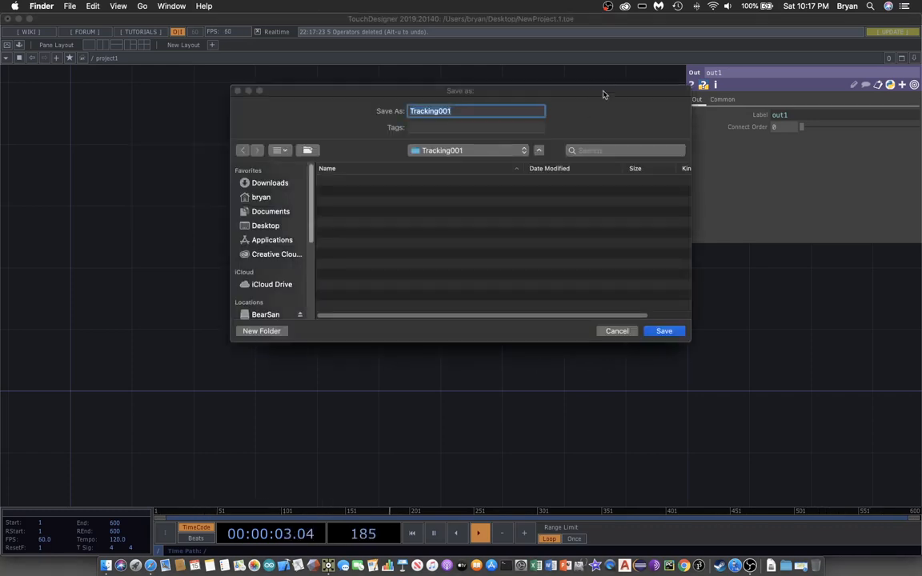
left_click(604, 95)
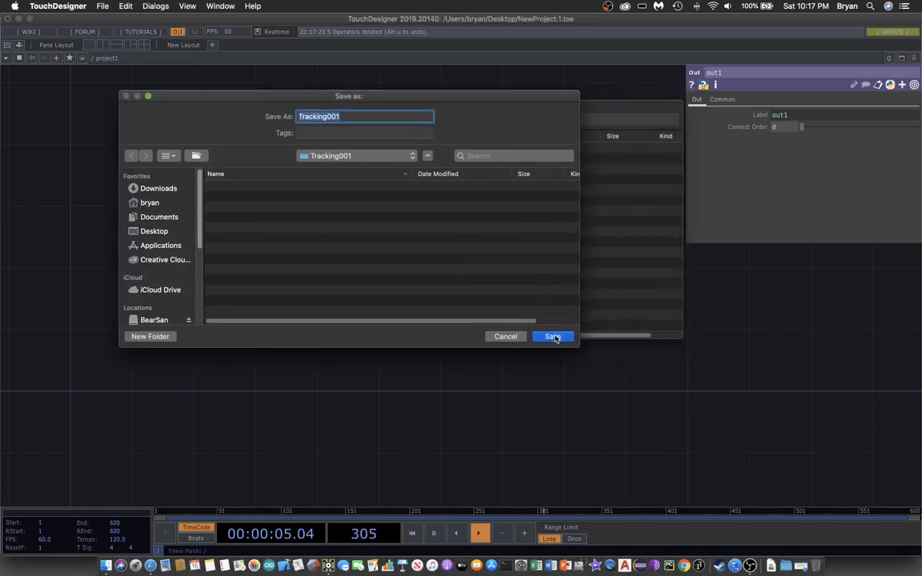
left_click(553, 337)
- Hide the operator parameters and place a Video Device In TOP in the empty area up and to the left of out1
scroll(409, 334, "up", 1)
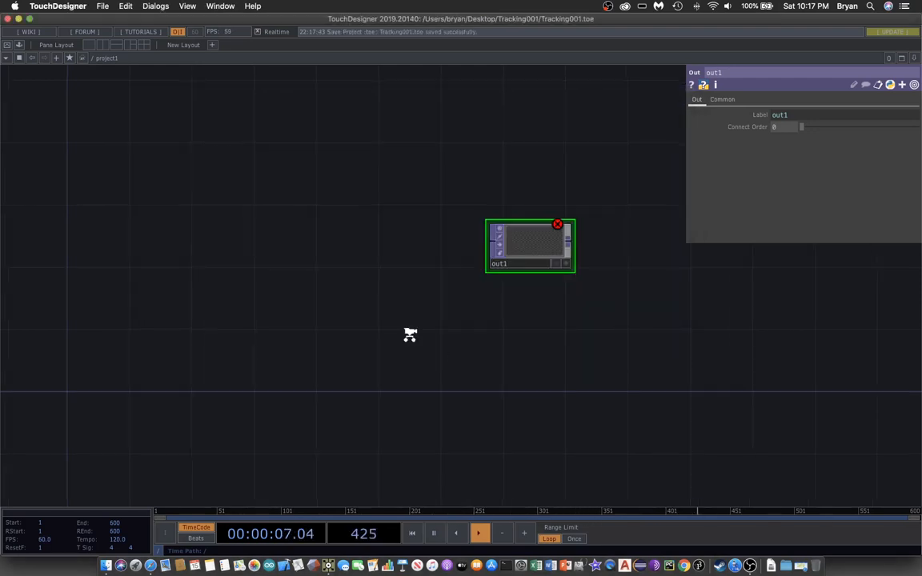
left_click_drag(408, 331, 437, 363)
key("p")
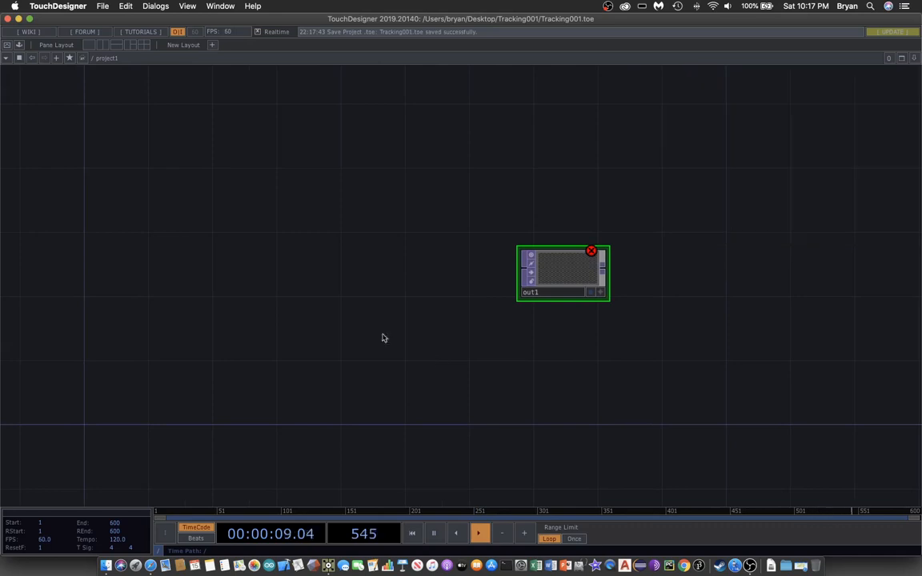
left_click_drag(345, 287, 404, 288)
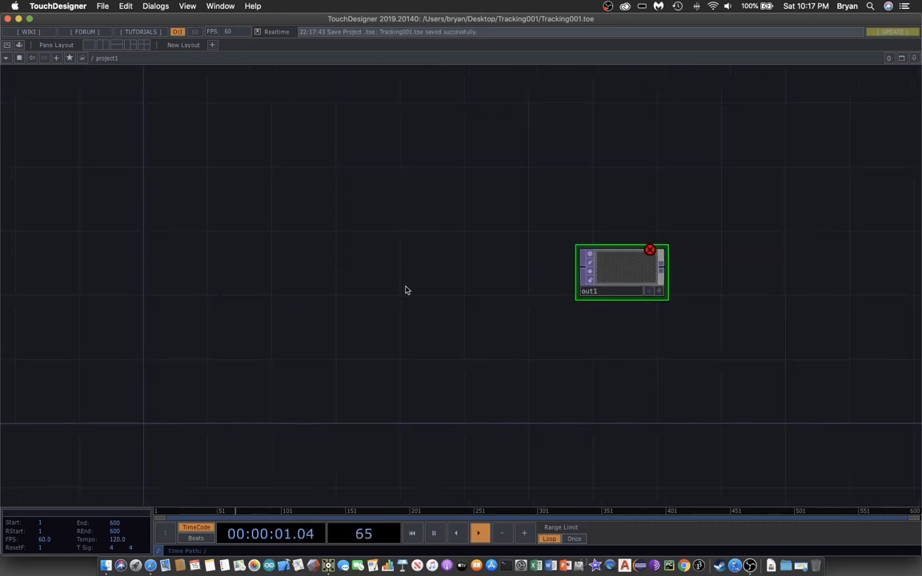
key("Tab")
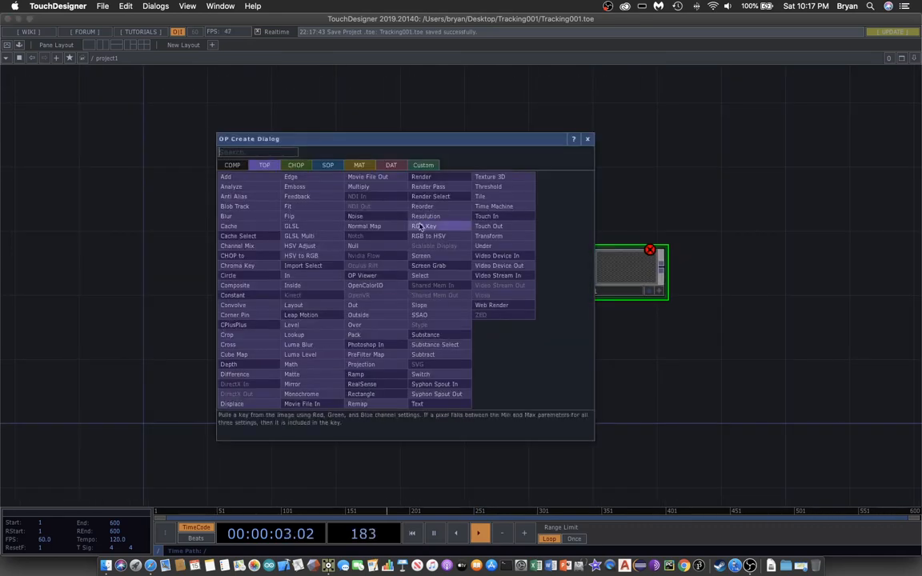
left_click(506, 255)
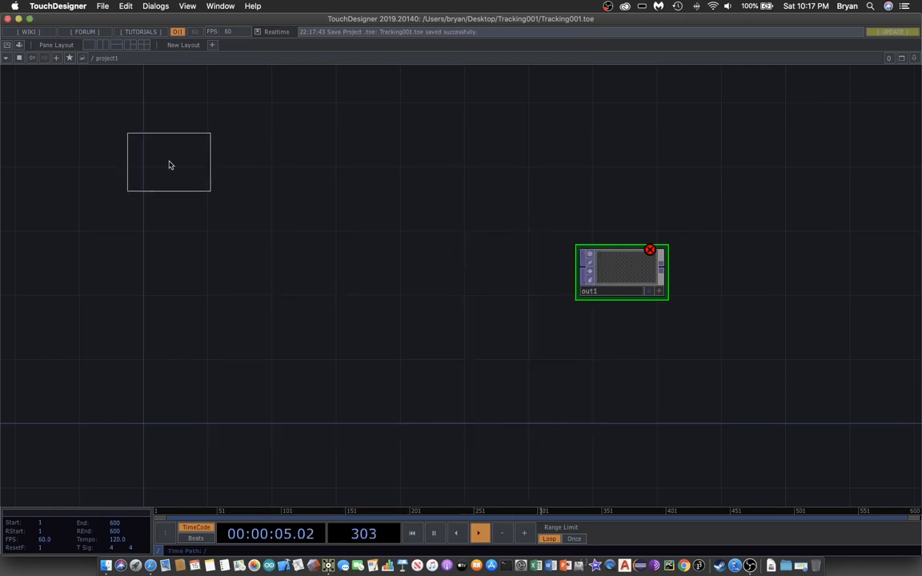
left_click(168, 149)
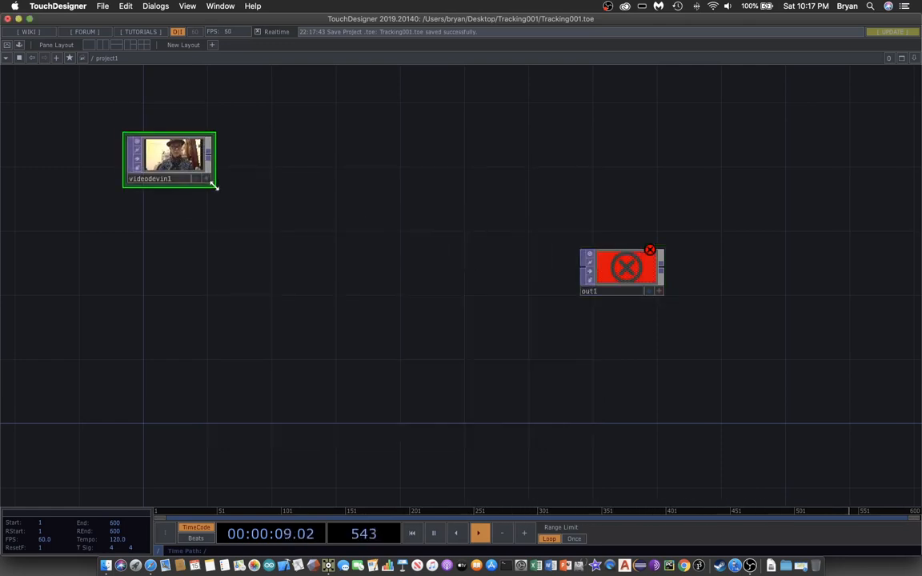
- Add a Flip TOP beside videodevin1 and connect the camera output to its input
key("Tab")
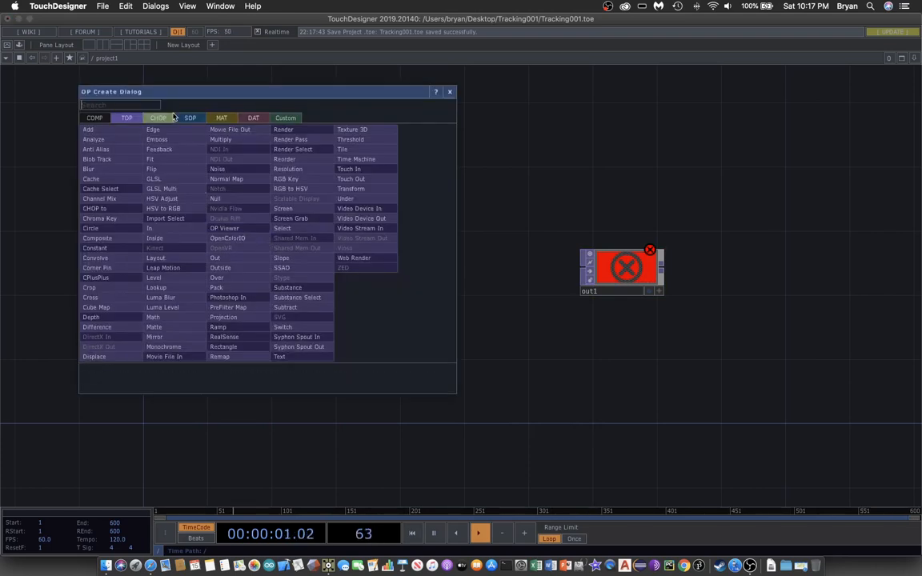
left_click(164, 158)
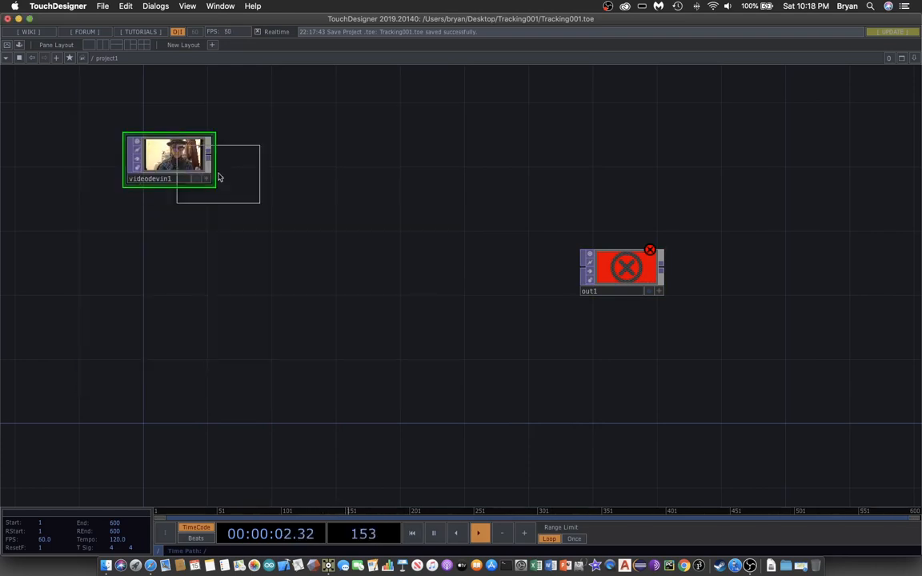
left_click(296, 166)
left_click_drag(209, 156, 256, 160)
- Show the flip1 parameters, turn on Flip X, and align videodevin1 and flip1 side by side
key("p")
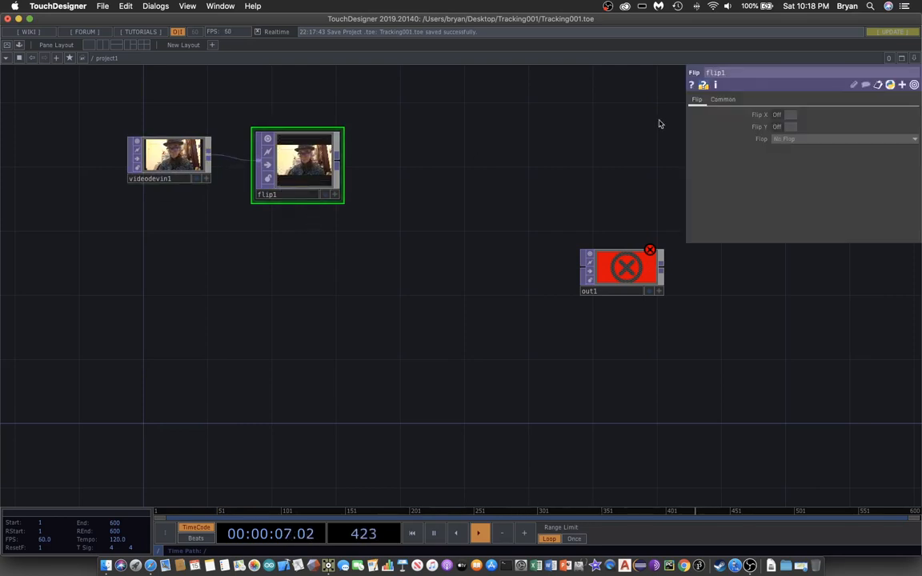
left_click(776, 116)
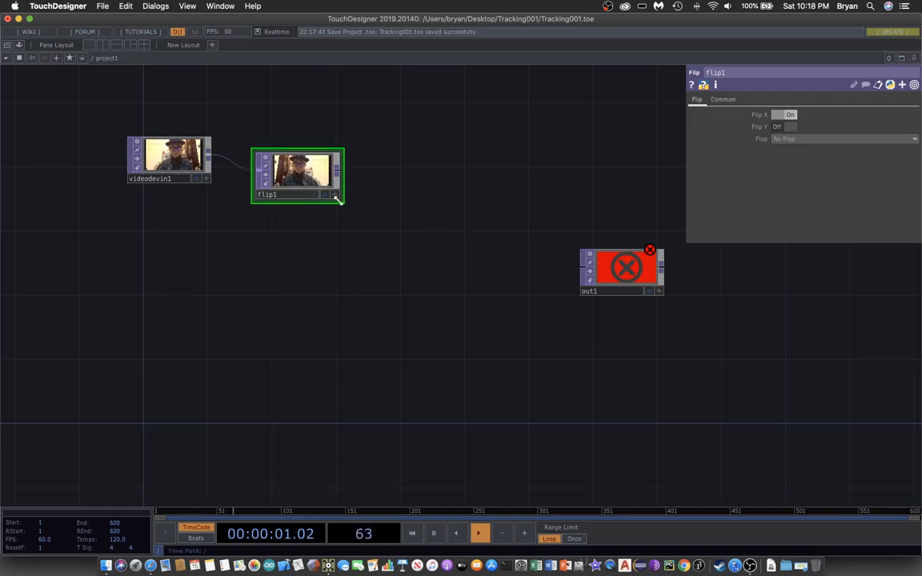
left_click_drag(172, 144, 128, 160)
left_click_drag(298, 181, 232, 178)
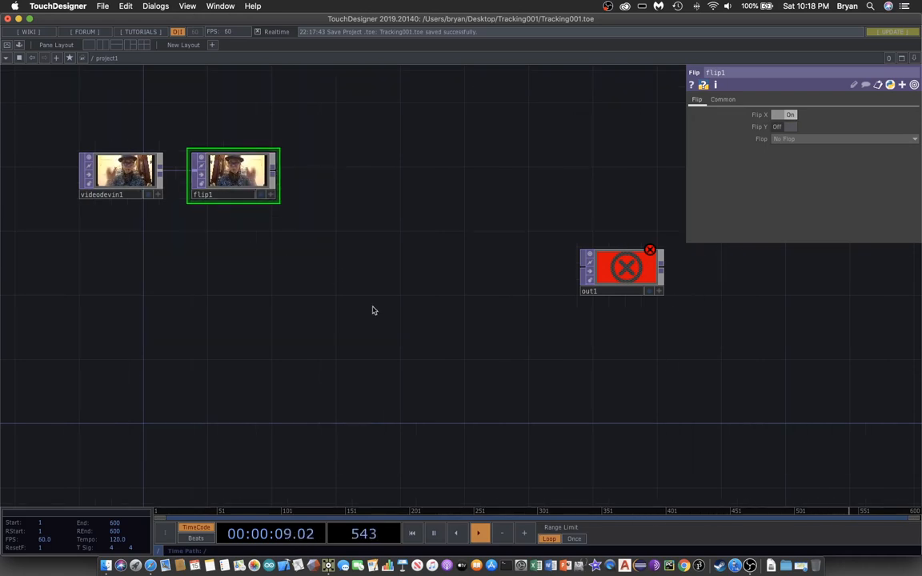
- Add a Cache TOP fed by flip1, line it up in the row, and set its cache size to 16
left_click_drag(368, 294, 375, 267)
key("Tab")
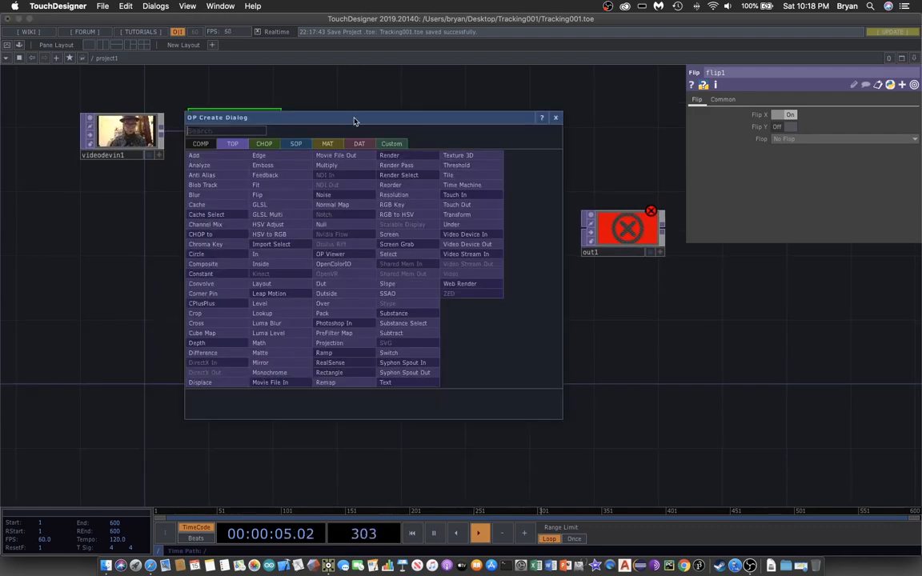
left_click_drag(354, 121, 511, 107)
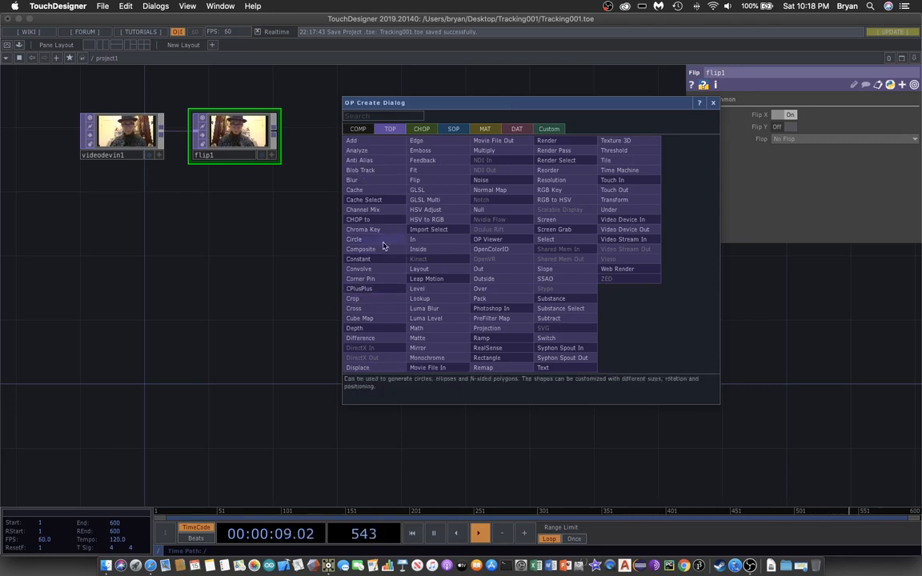
left_click(383, 192)
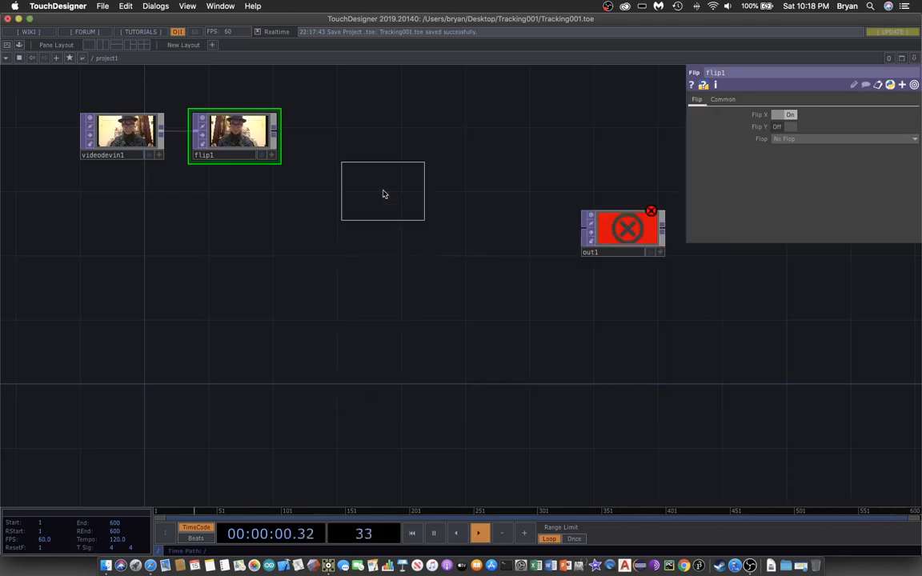
left_click(362, 144)
left_click_drag(279, 133, 326, 137)
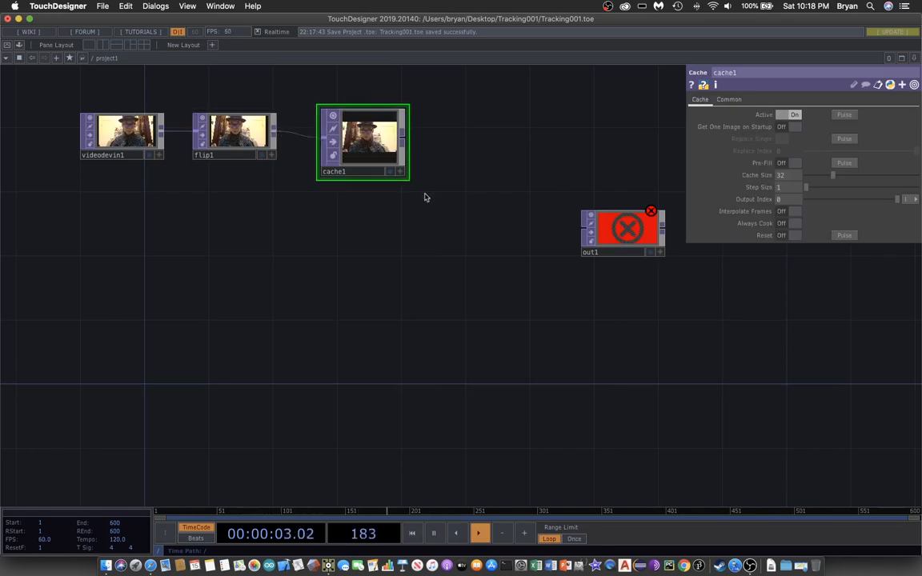
left_click_drag(427, 252, 428, 249)
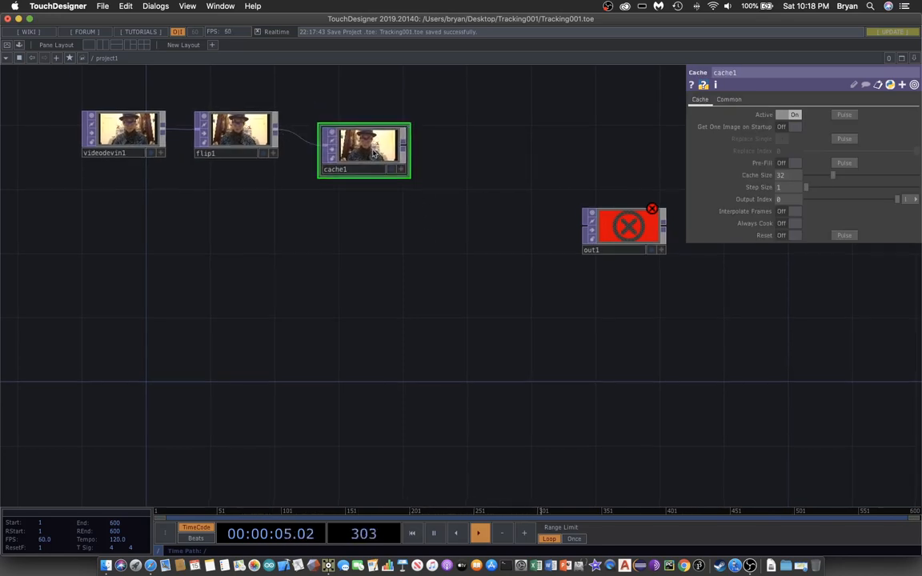
left_click_drag(360, 154, 359, 138)
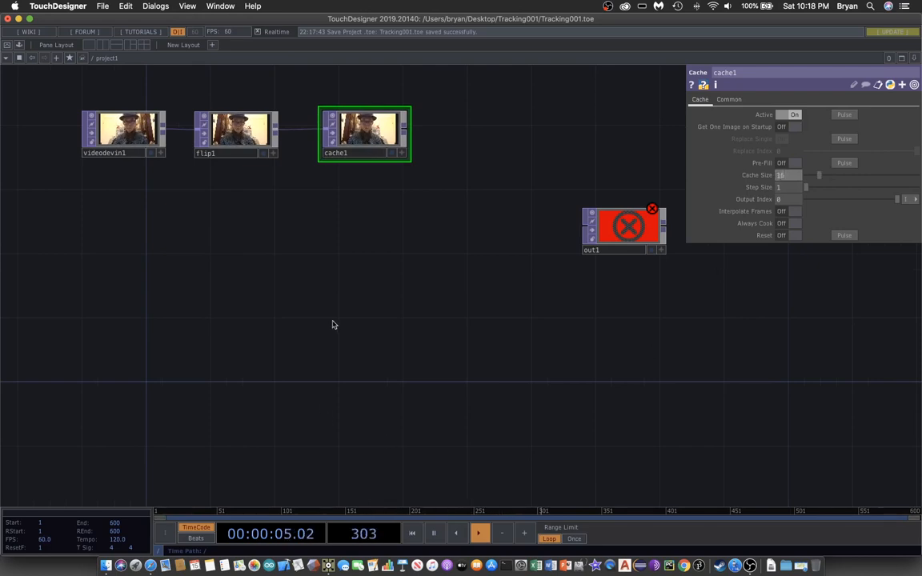
- Place a Cache Select TOP below cache1 and assign cache1 as its Cache TOP
left_click_drag(334, 324, 323, 331)
key("Tab")
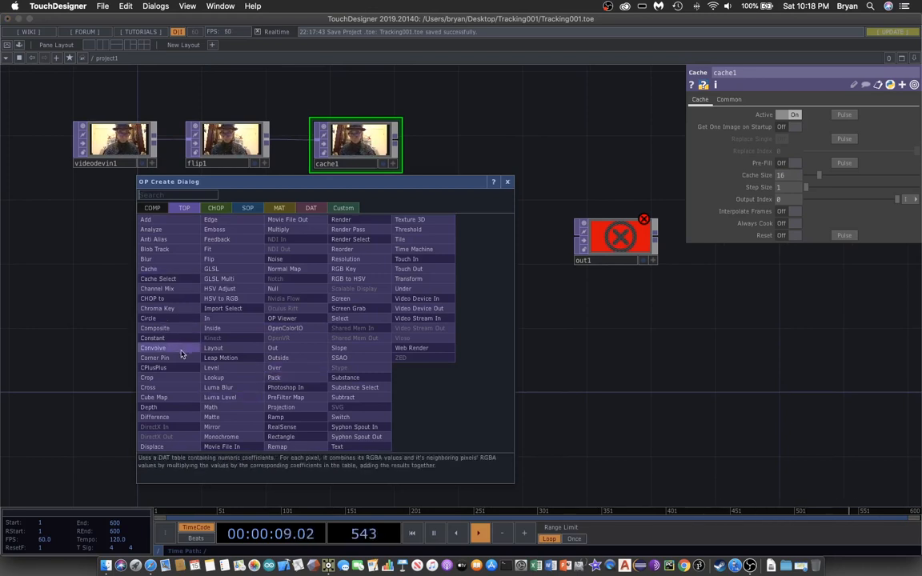
left_click(162, 256)
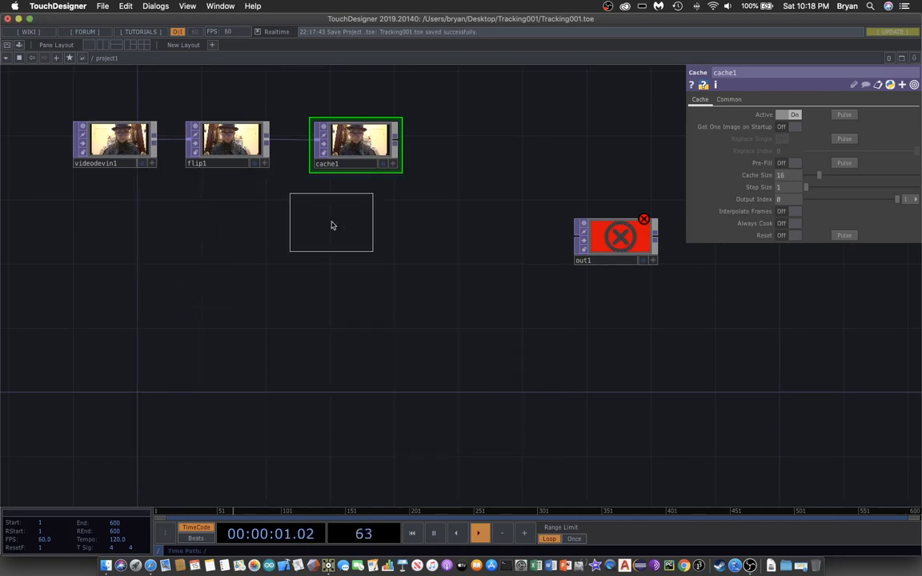
left_click(358, 230)
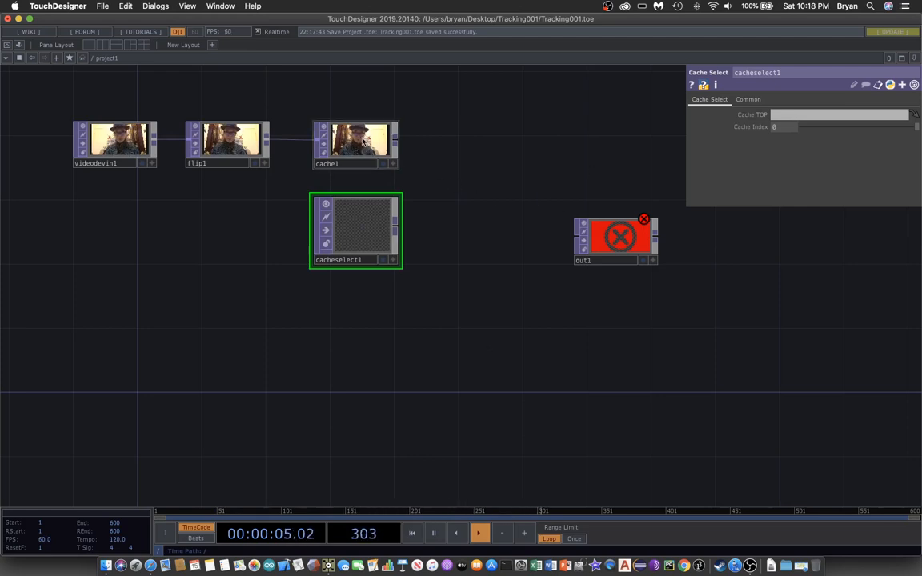
left_click_drag(364, 142, 804, 115)
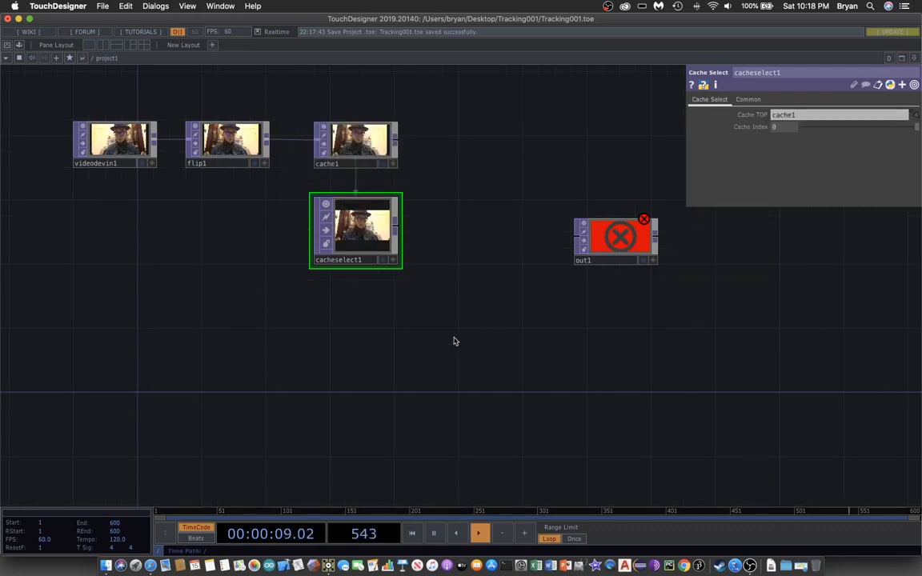
- Shrink cacheselect1, move it closer beneath cache1, and set its cache index to -5
left_click(397, 264)
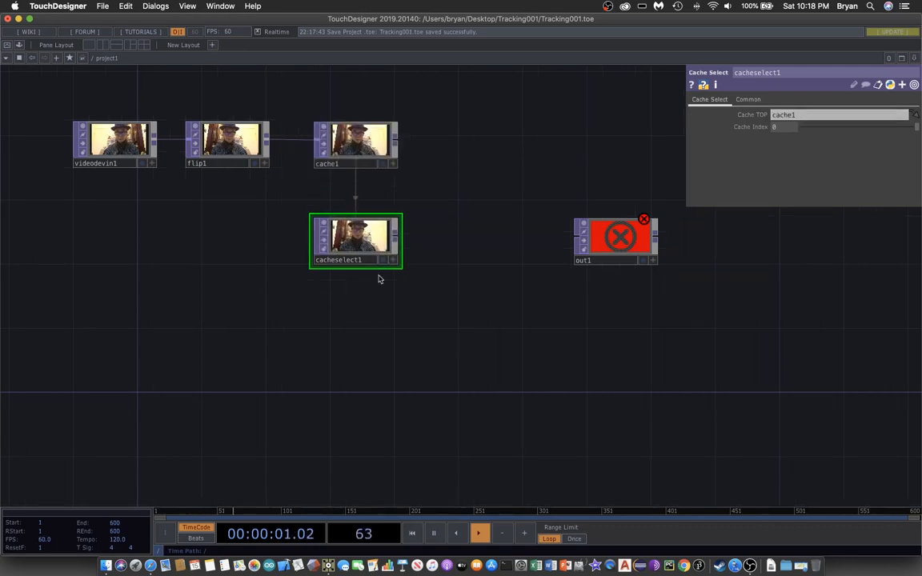
left_click_drag(355, 240, 352, 224)
left_click_drag(474, 341, 418, 330)
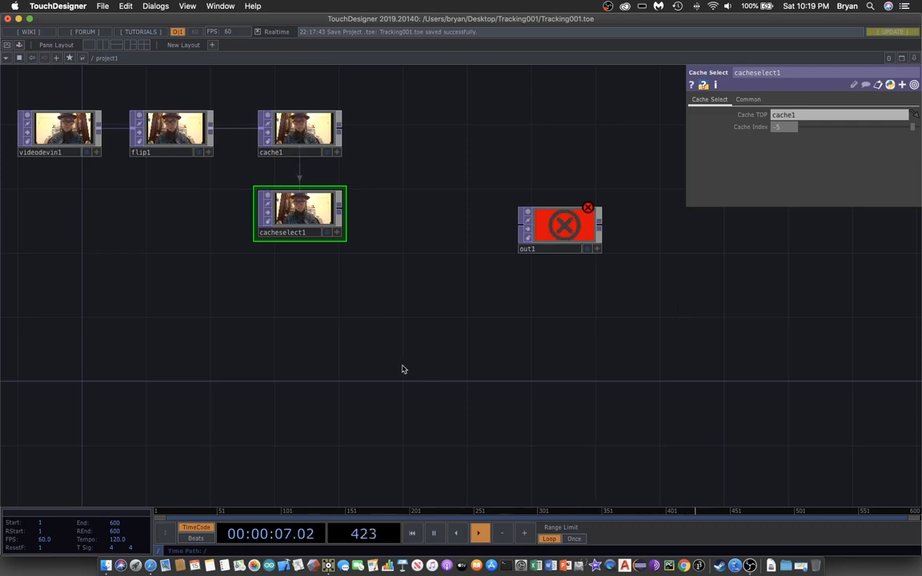
- Shift out1 aside, add a Difference TOP beside the caches, and wire cache1 and cacheselect1 into its first and second inputs
left_click_drag(372, 344, 349, 343)
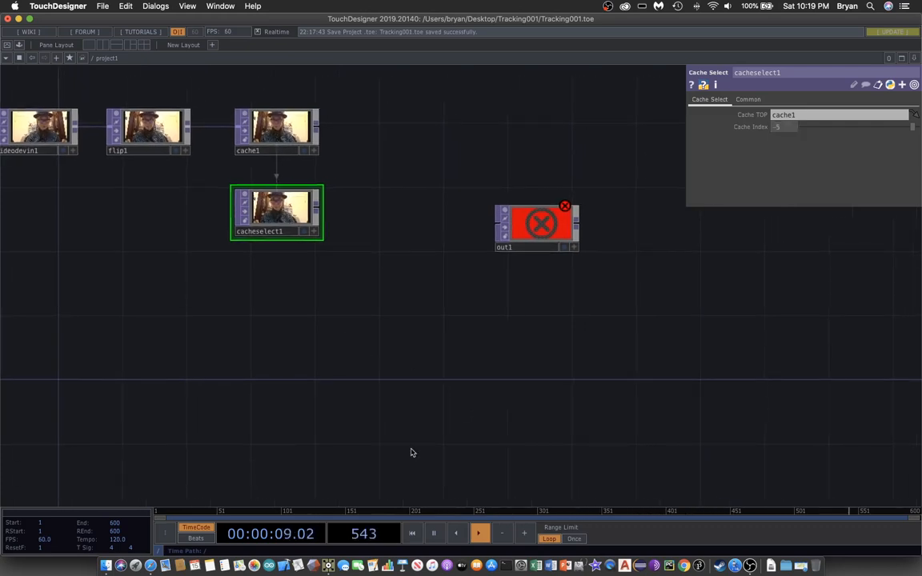
left_click_drag(554, 225, 581, 224)
key("Tab")
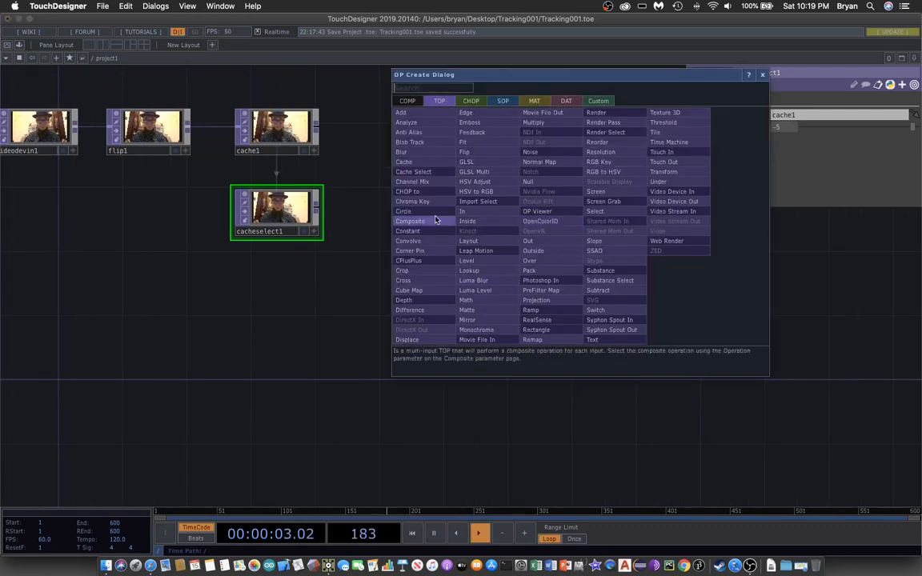
left_click(436, 309)
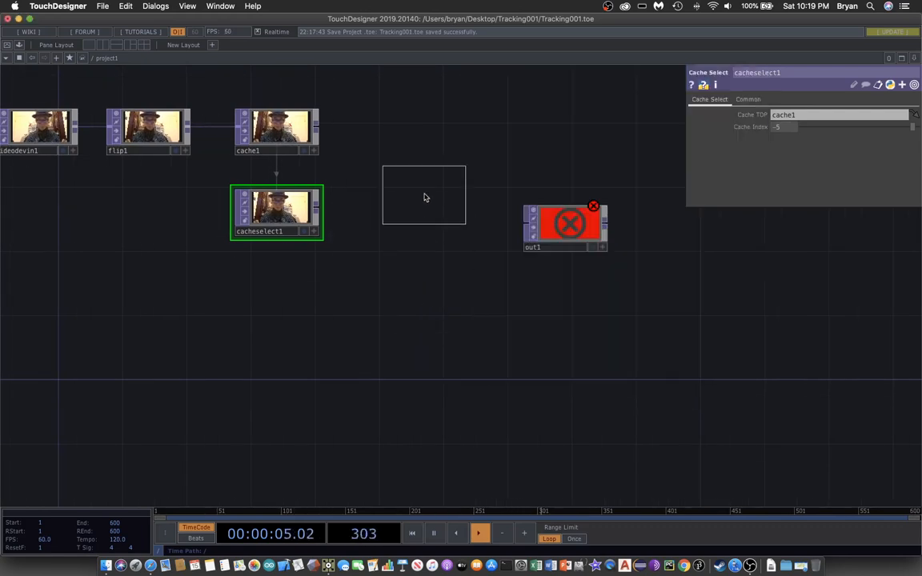
left_click(424, 185)
left_click_drag(316, 128, 356, 155)
left_click_drag(317, 207, 380, 170)
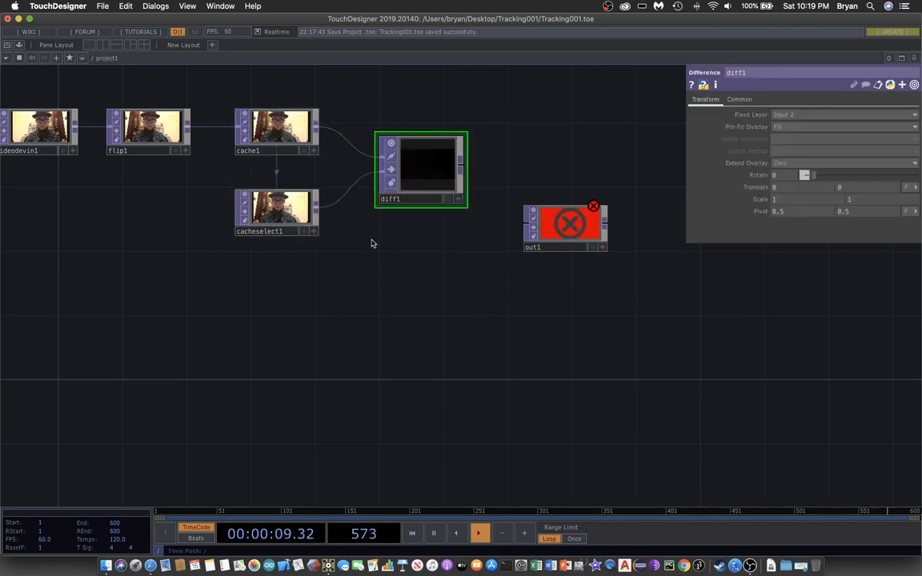
- Shrink diff1 to match the other nodes and briefly preview its output in the network background
left_click(462, 205)
left_click(448, 200)
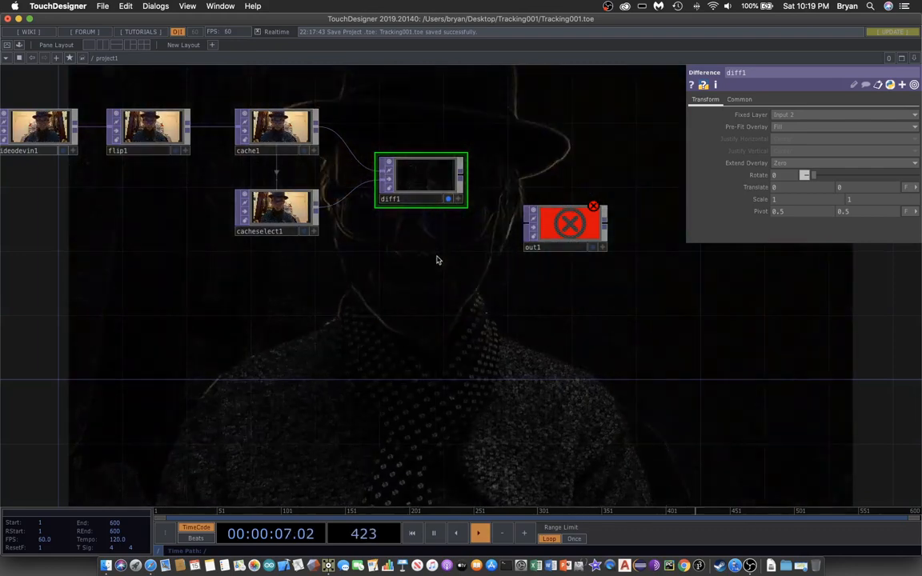
left_click_drag(436, 257, 437, 252)
left_click(450, 196)
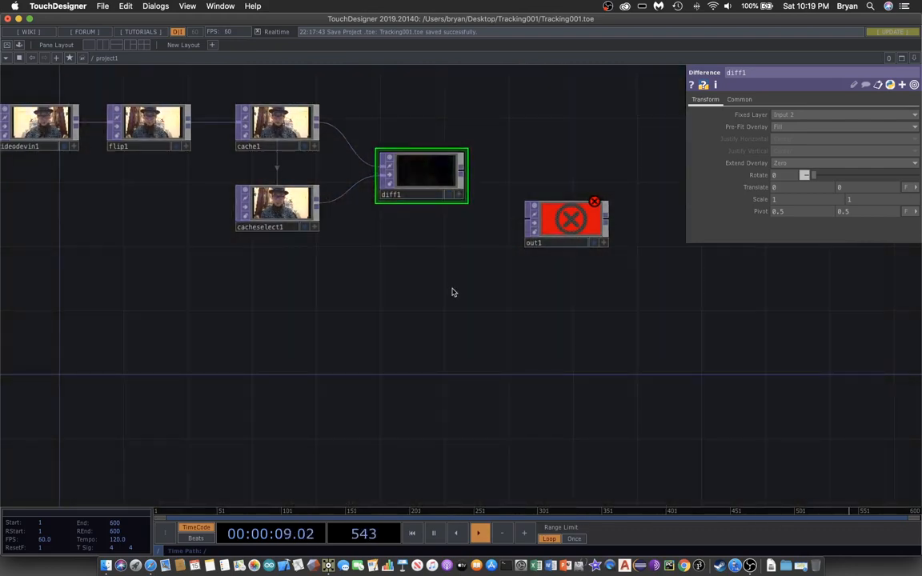
- Set cacheselect1's cache index to -3 and check the effect by temporarily displaying diff1 in the background
left_click(287, 202)
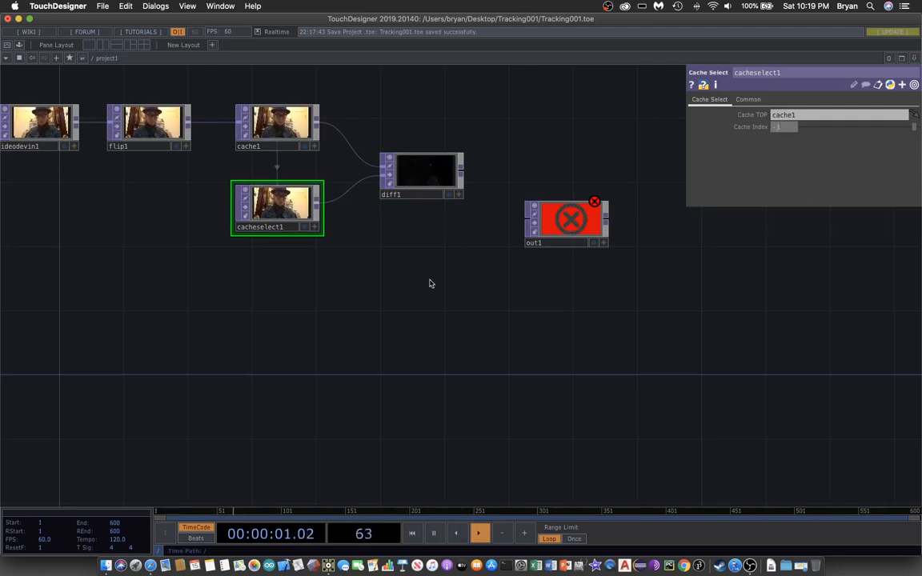
left_click(449, 195)
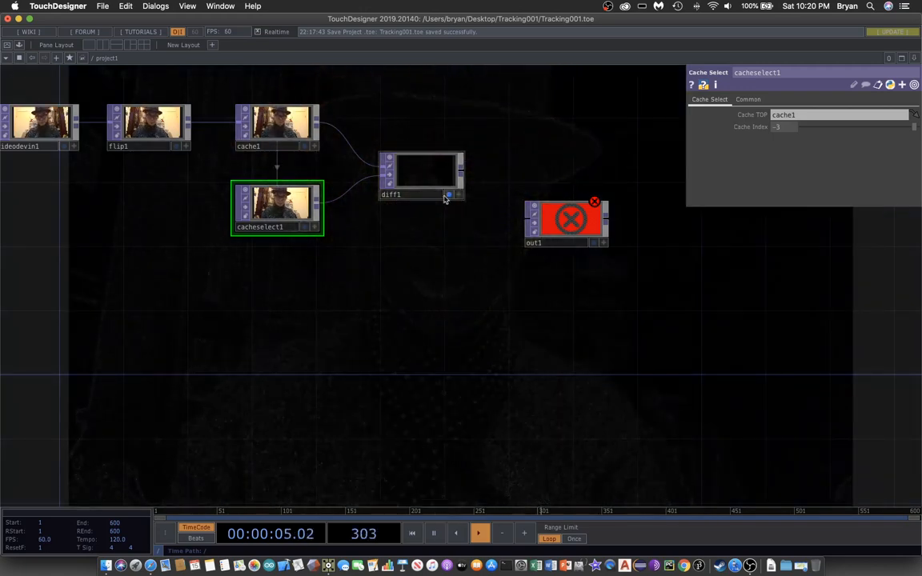
left_click(448, 194)
left_click_drag(313, 371, 312, 369)
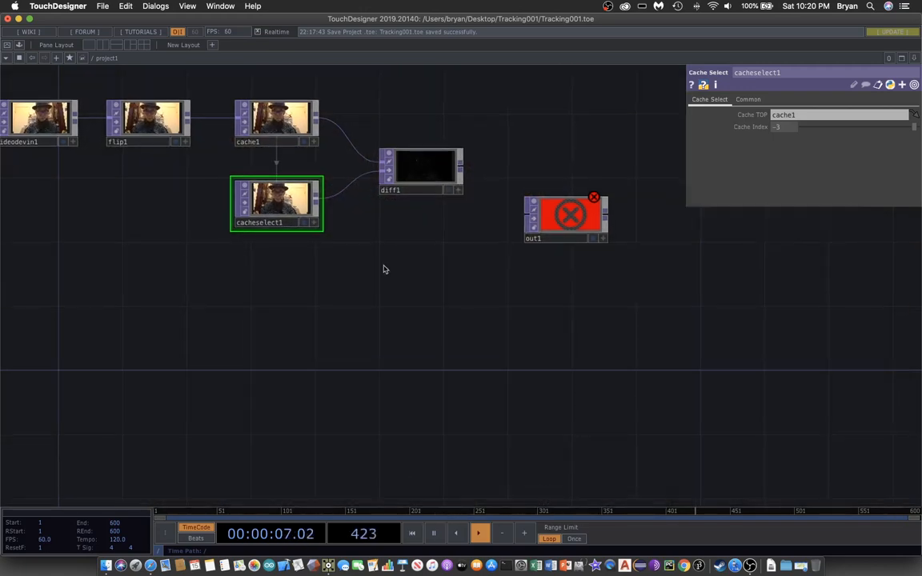
- Move diff1 directly below cacheselect1, leaving a small gap between the two nodes
left_click_drag(387, 270, 429, 274)
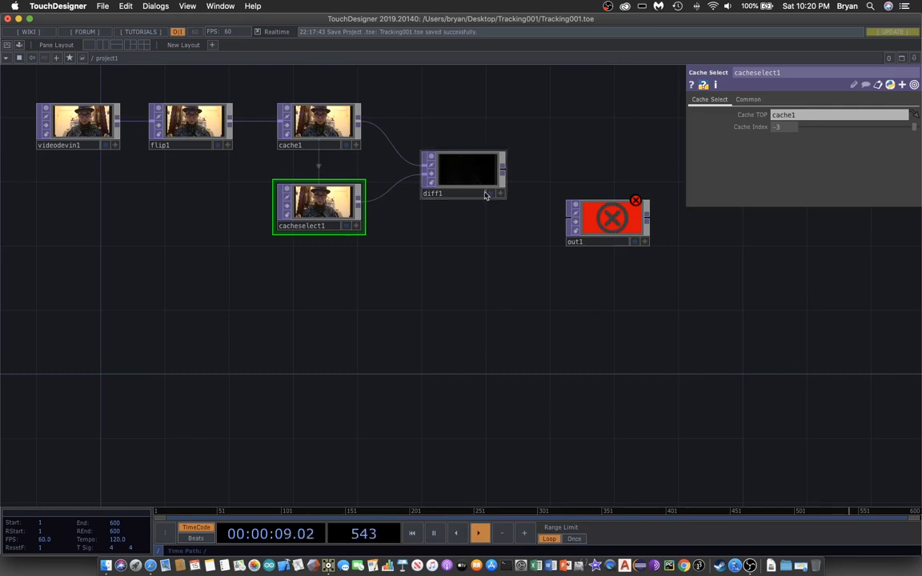
left_click_drag(486, 193, 340, 304)
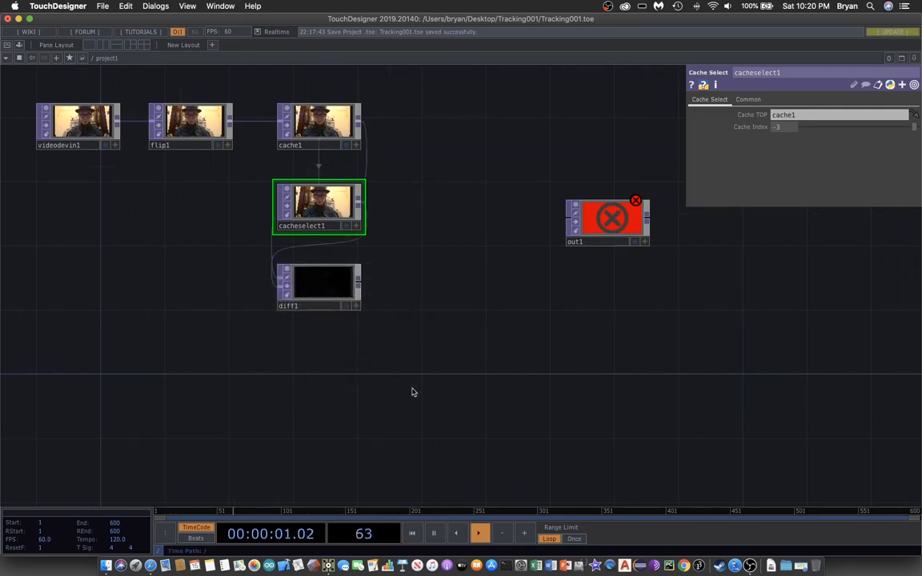
scroll(315, 401, "down", 2)
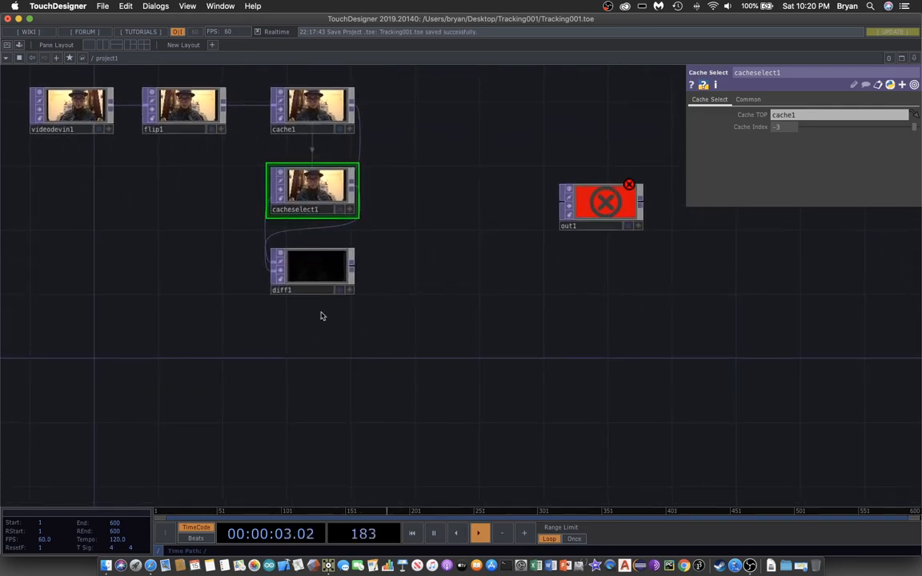
left_click_drag(311, 276, 309, 297)
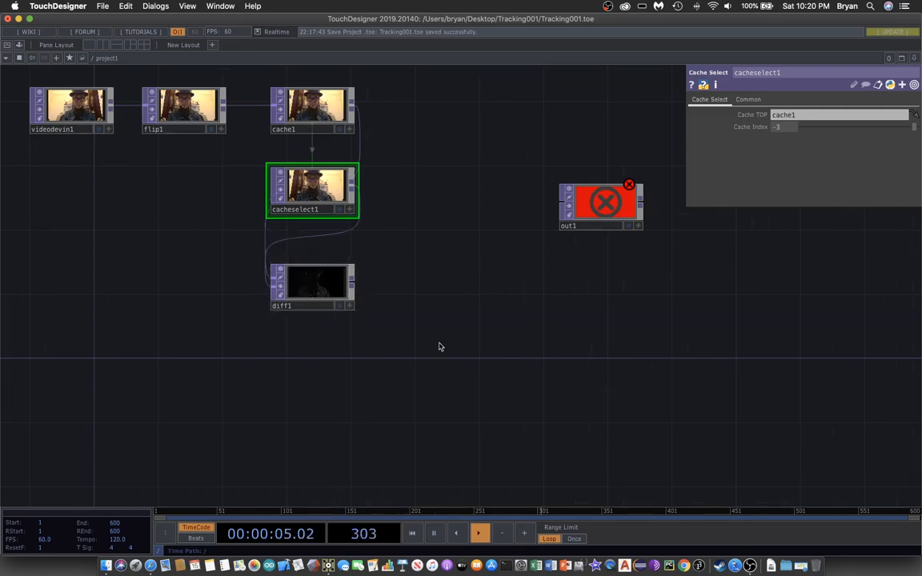
- Add a Monochrome TOP fed by diff1 directly beneath it, shrink it, and briefly preview its output in the background
key("Tab")
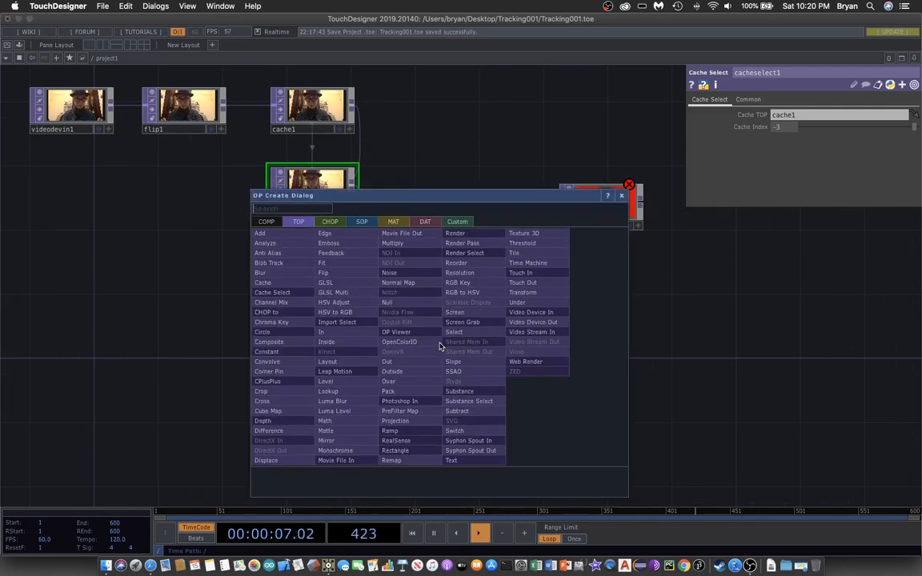
left_click(356, 450)
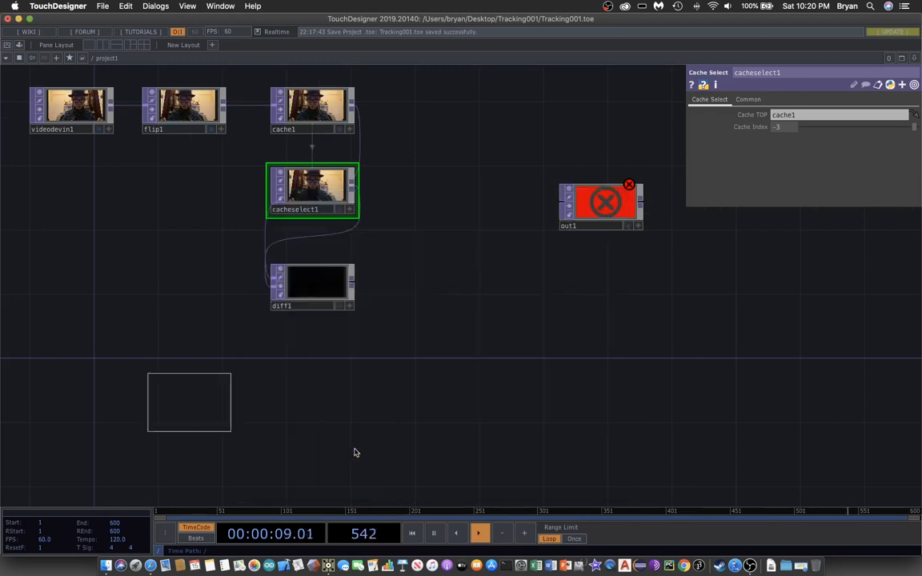
left_click(312, 356)
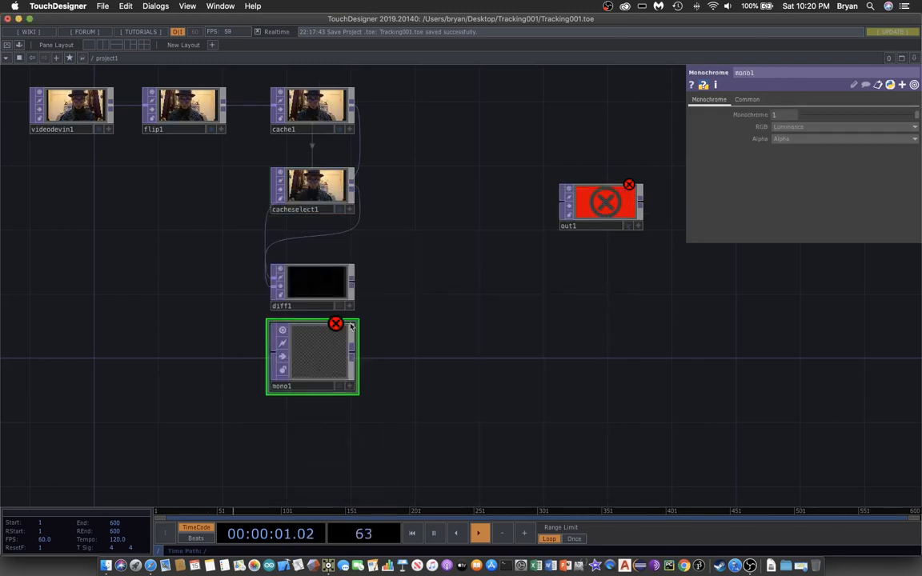
left_click(351, 282)
left_click(273, 350)
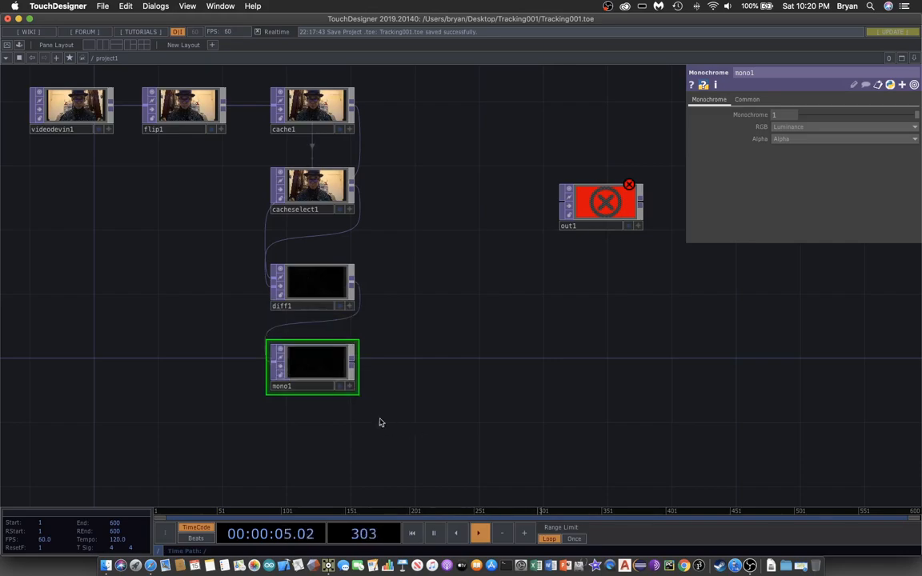
left_click(339, 387)
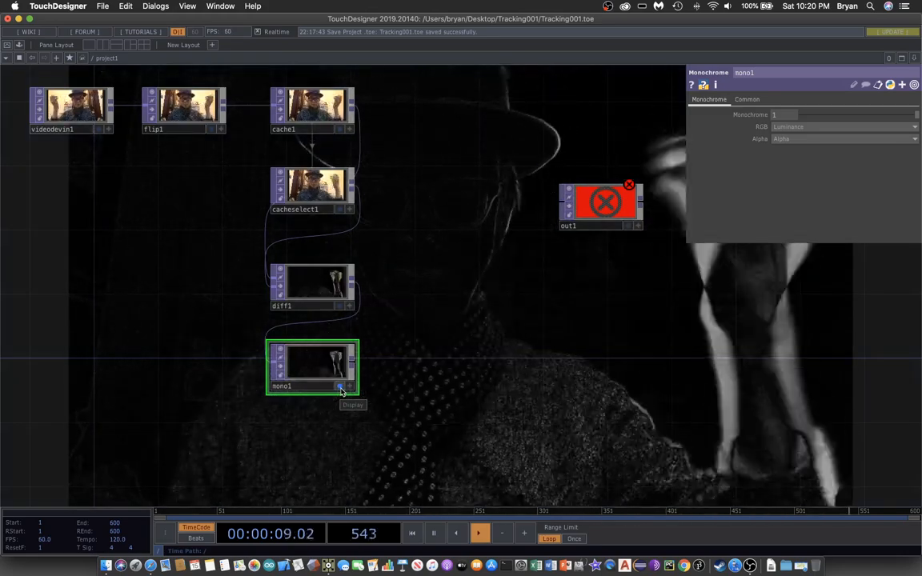
left_click(340, 387)
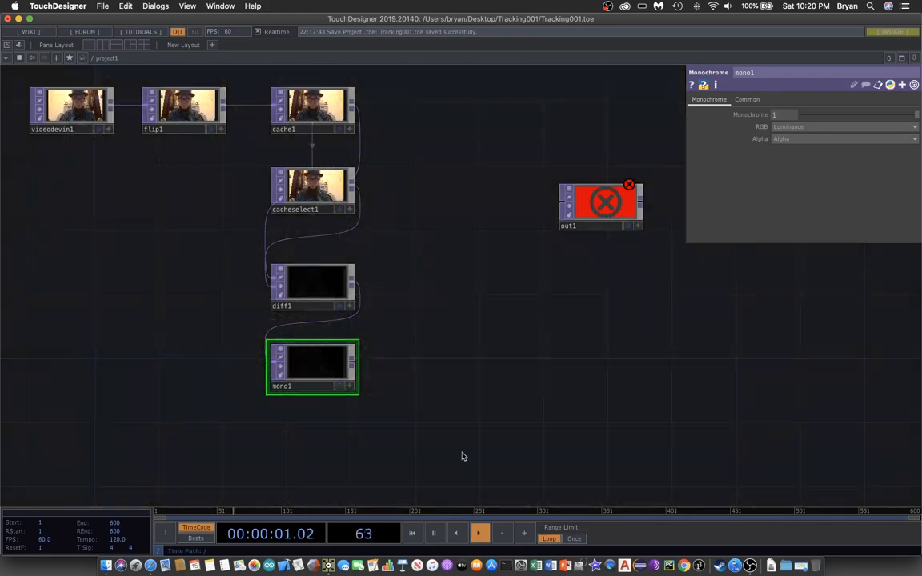
- Add a Threshold TOP below mono1, feed it from mono1, then shrink it and move it closer
left_click_drag(461, 457, 410, 407)
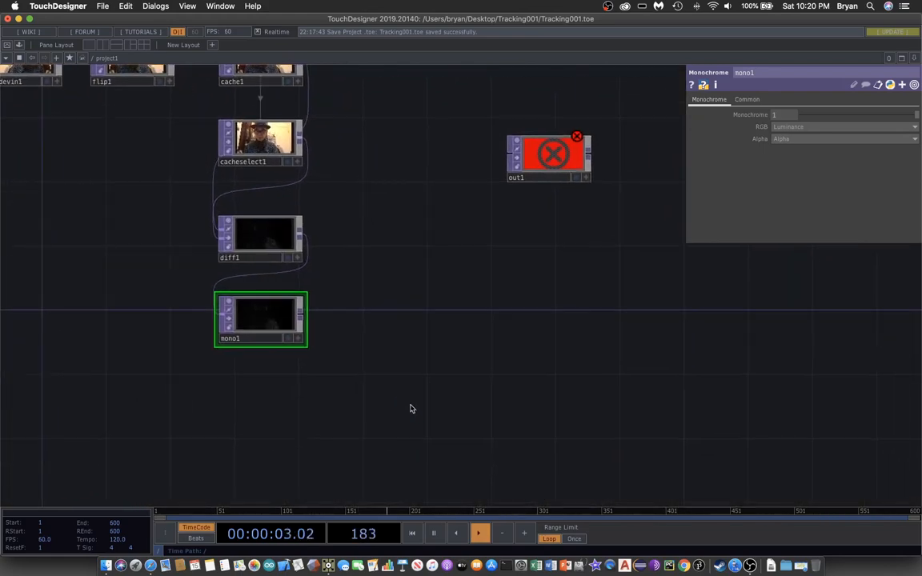
key("Tab")
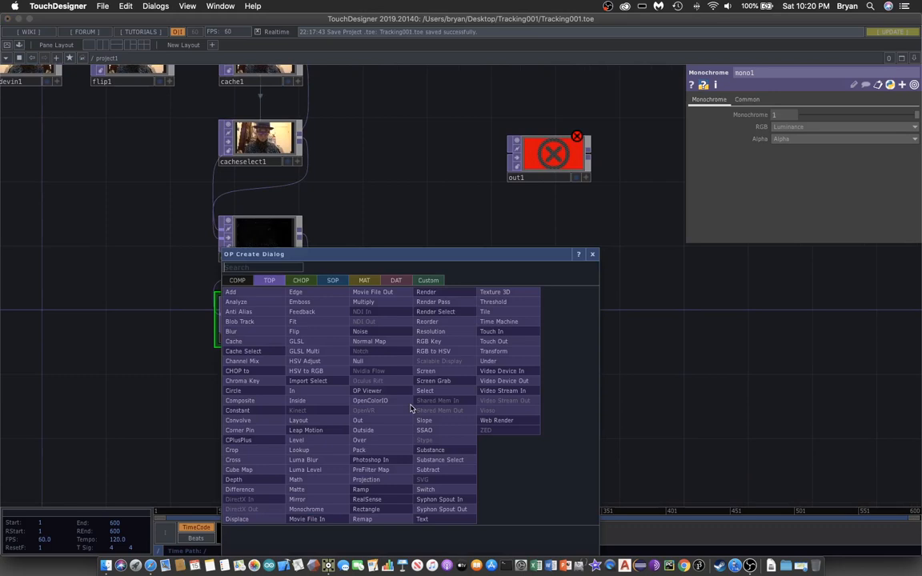
left_click(493, 302)
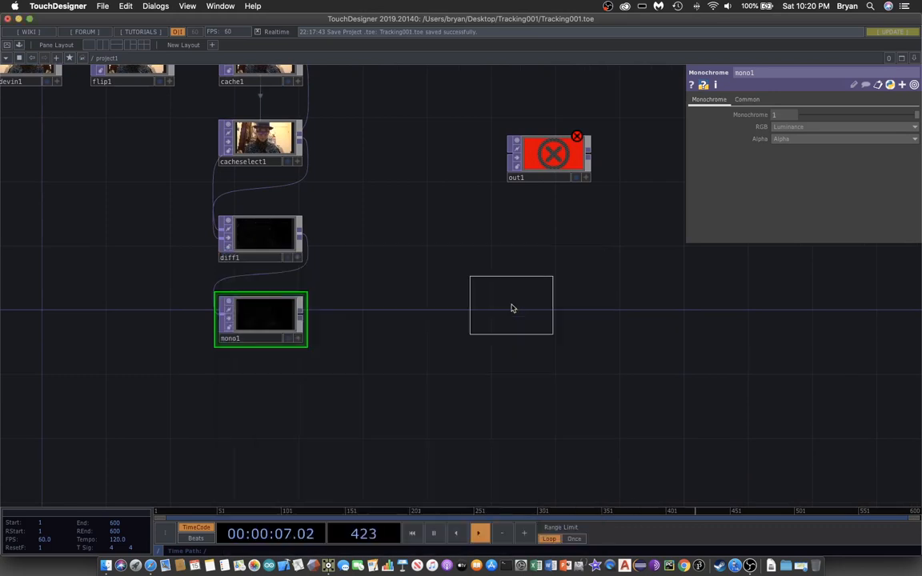
left_click(260, 410)
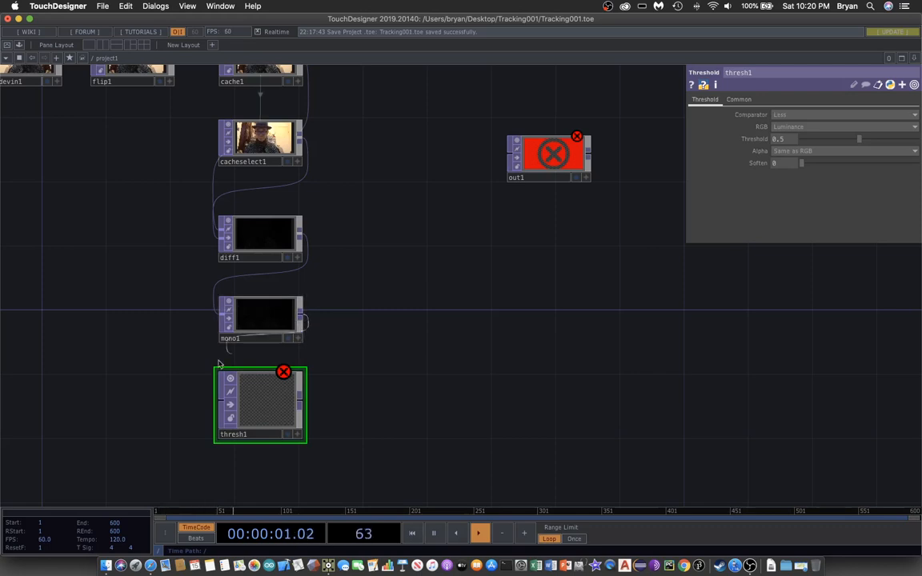
left_click(216, 396)
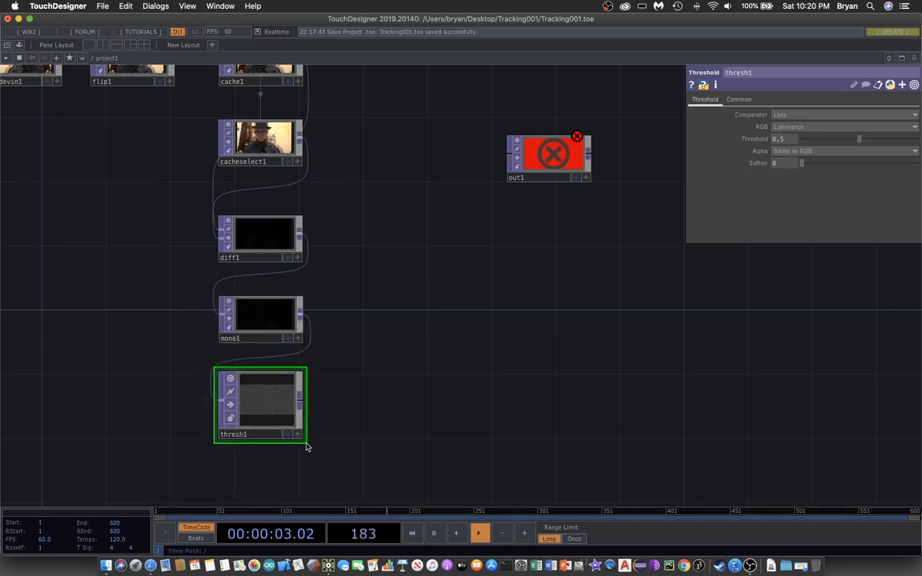
left_click(305, 441)
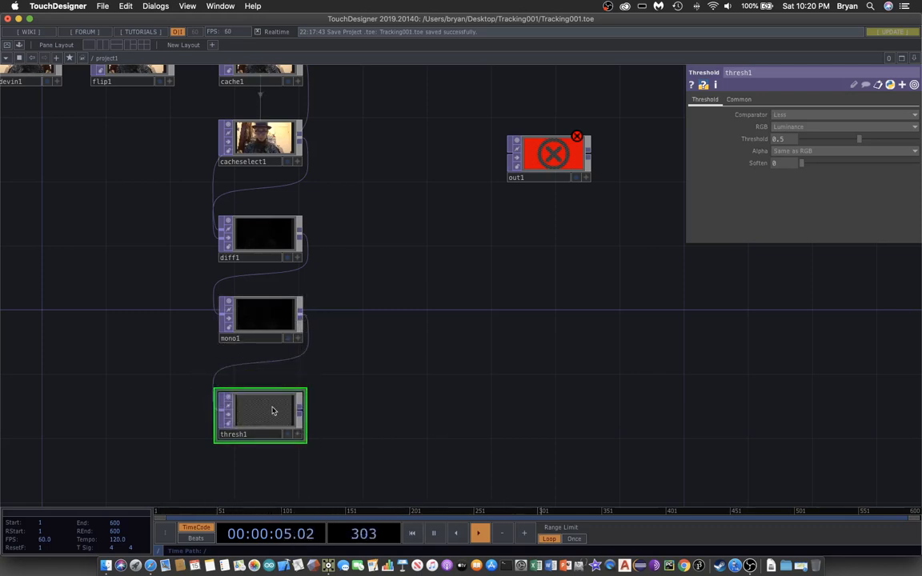
left_click_drag(272, 404, 265, 396)
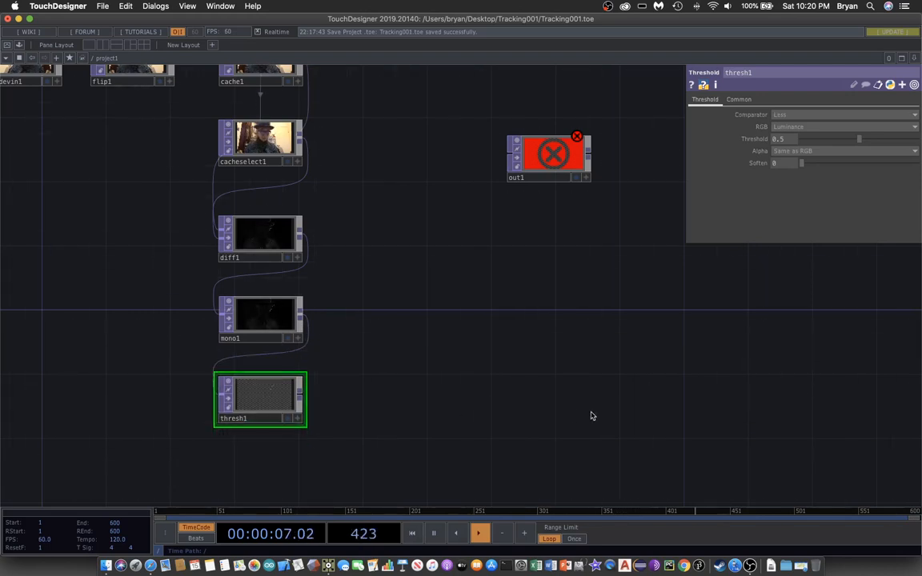
- Set thresh1's threshold to 0.4 while previewing its output in the background, and turn the preview off
left_click(287, 419)
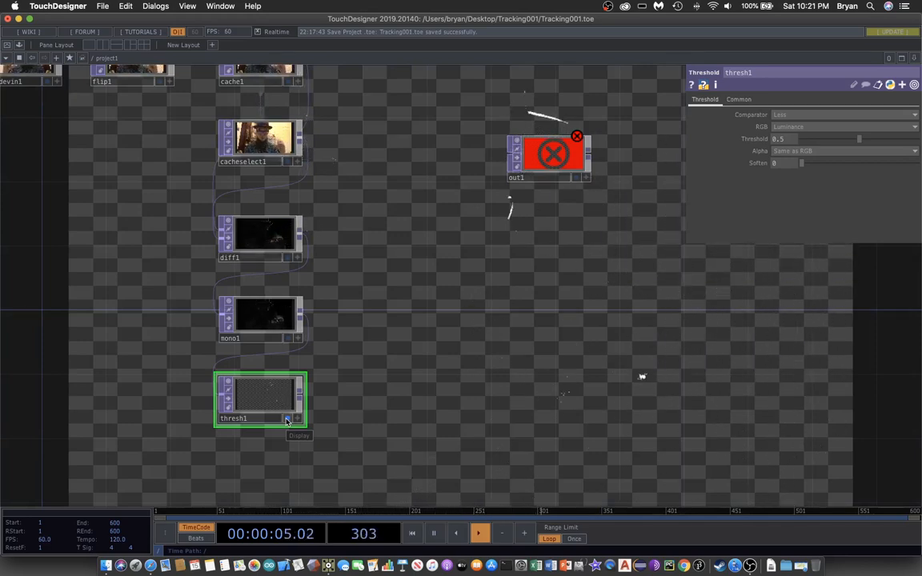
left_click(287, 419)
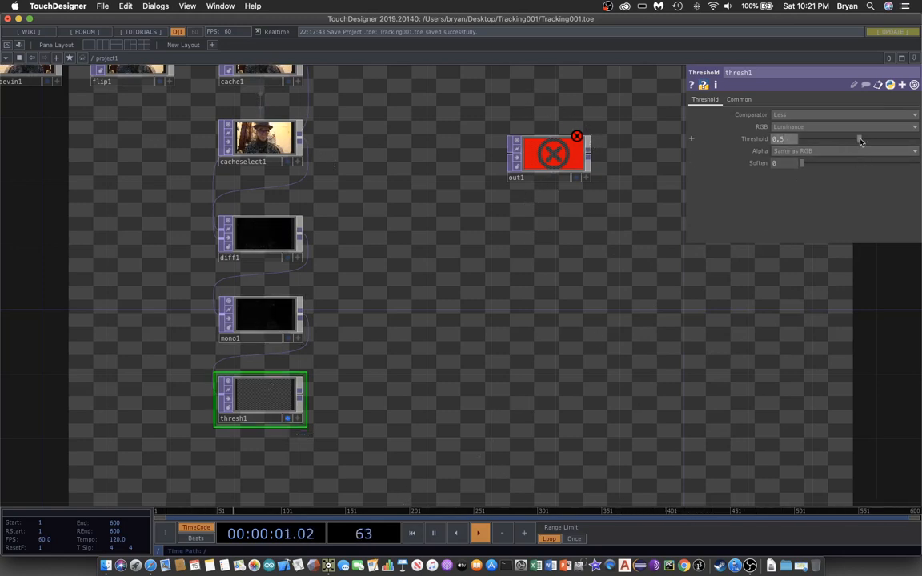
left_click_drag(859, 139, 854, 140)
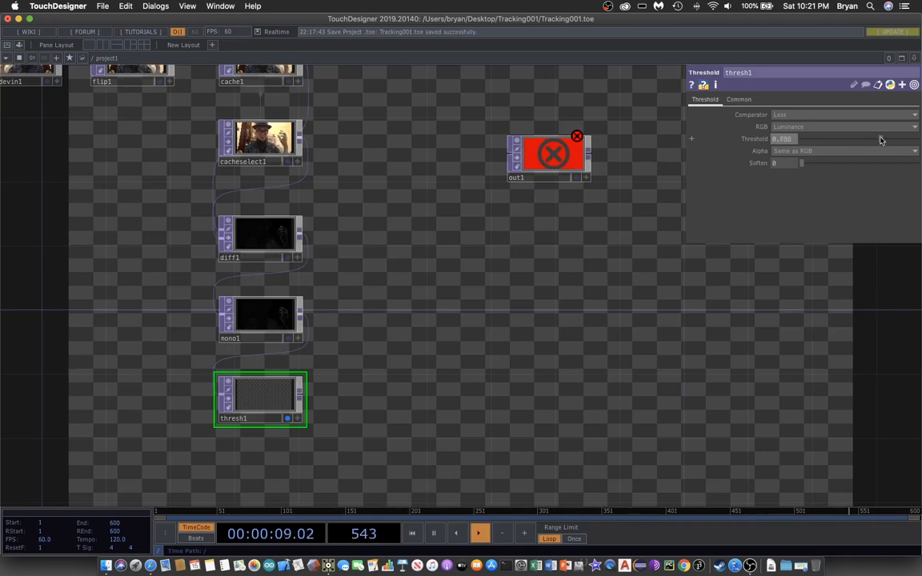
left_click_drag(848, 138, 835, 141)
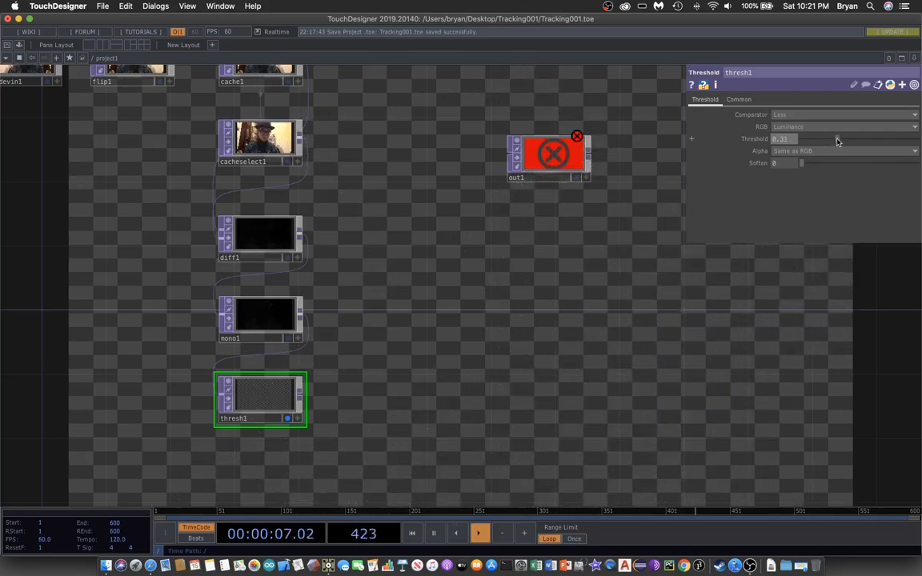
left_click_drag(842, 142, 849, 145)
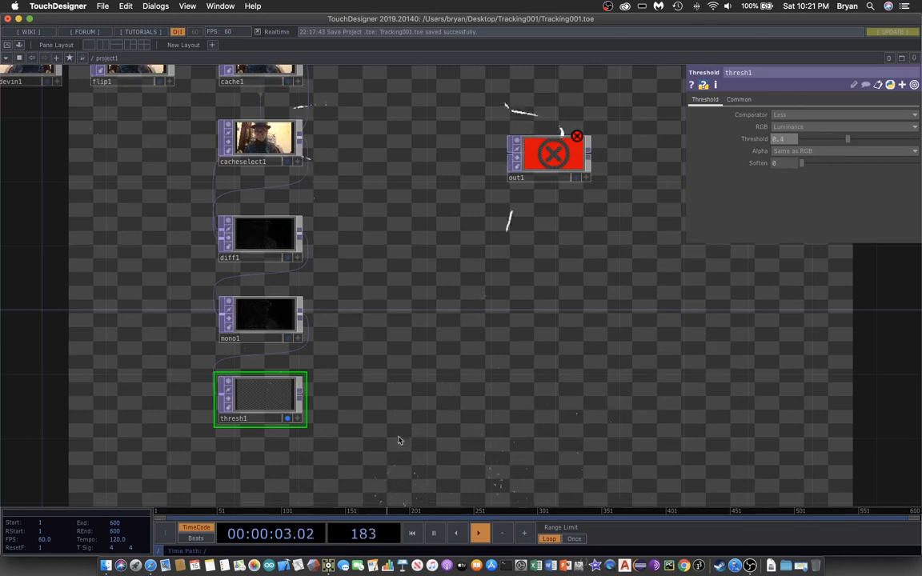
left_click(286, 420)
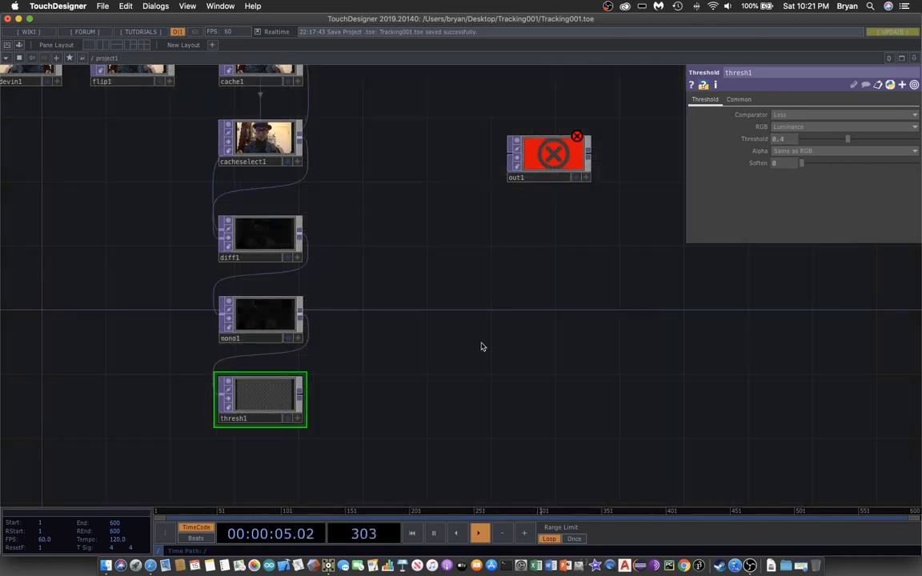
- Preview the motion mask from thresh1 in the network background once more, then hide it
left_click_drag(449, 291, 470, 312)
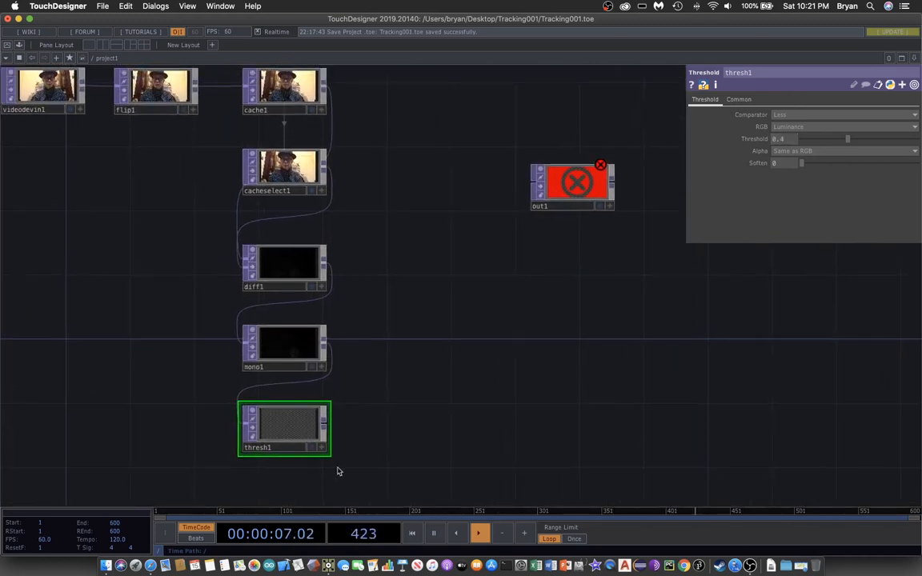
left_click(312, 449)
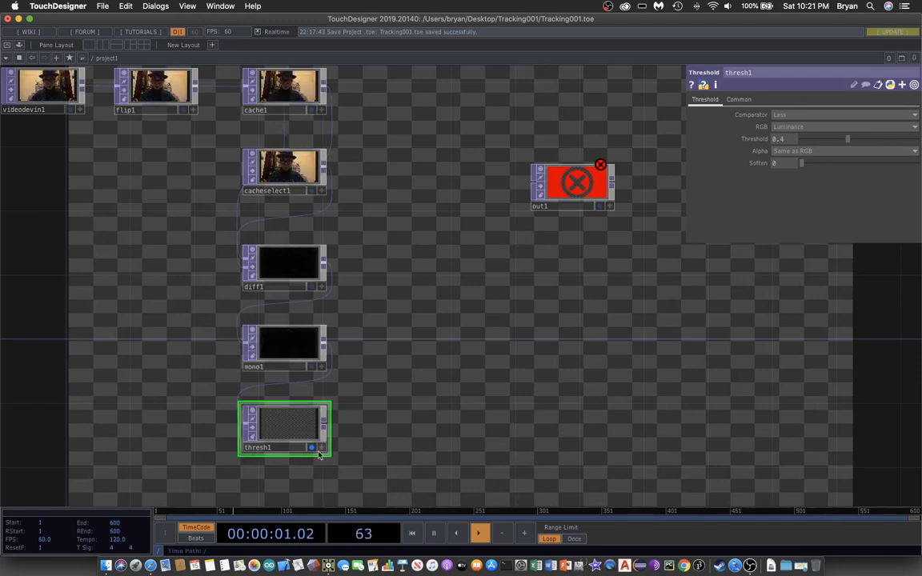
left_click(312, 448)
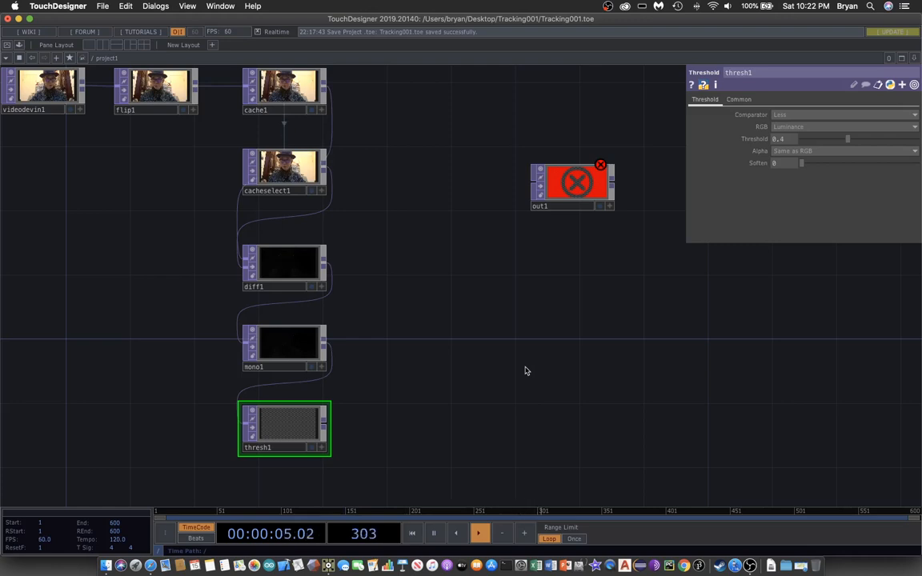
- Add a Blob Track TOP directly below thresh1 and feed it from thresh1
left_click_drag(525, 370, 383, 198)
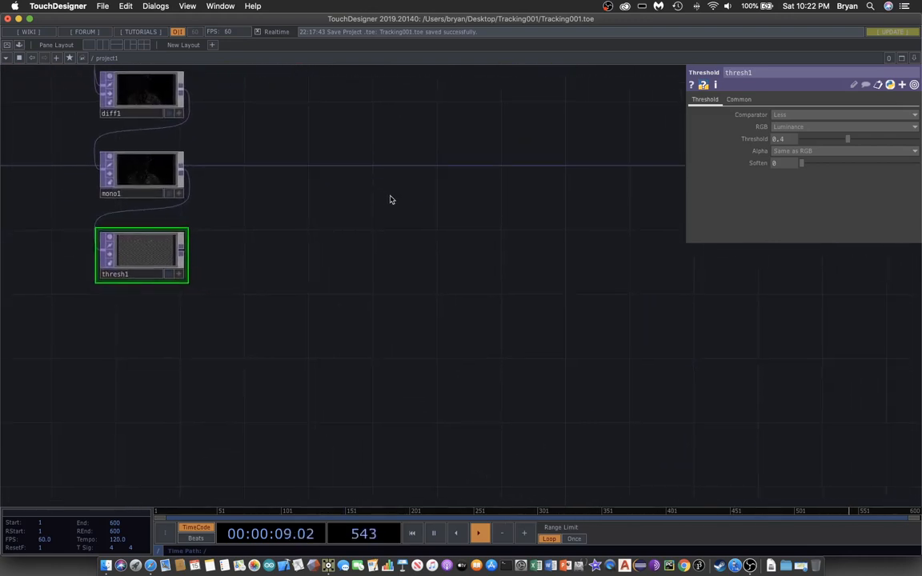
key("Tab")
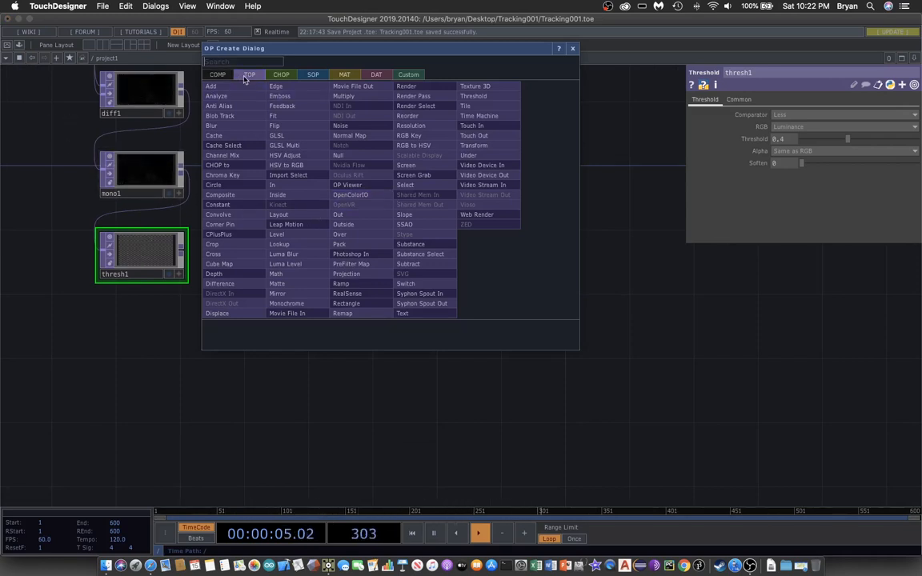
left_click(231, 118)
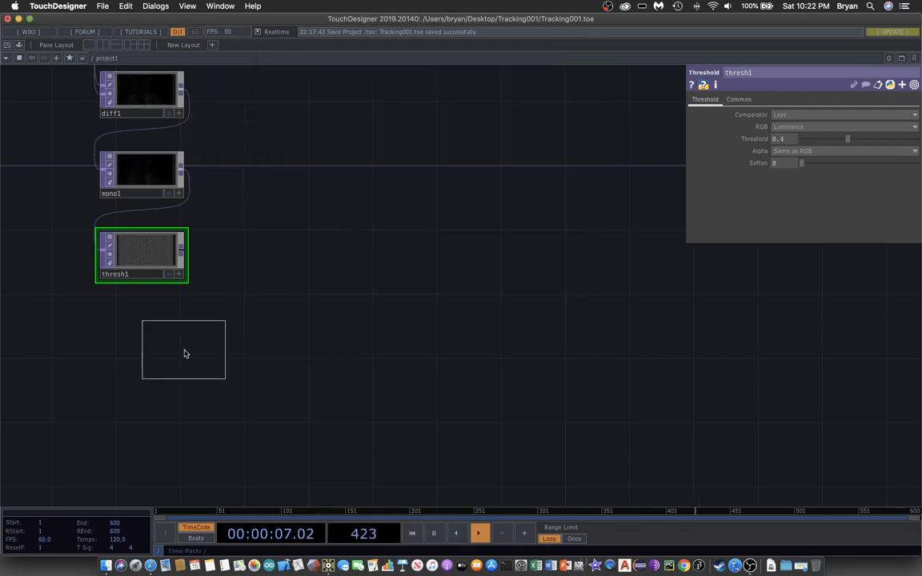
left_click(148, 346)
left_click_drag(356, 341, 402, 311)
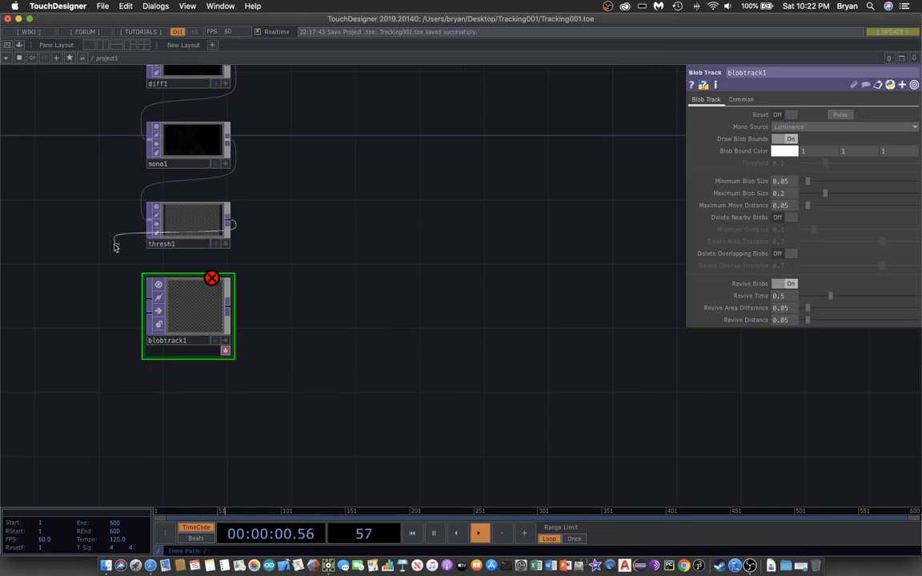
left_click_drag(128, 298, 146, 298)
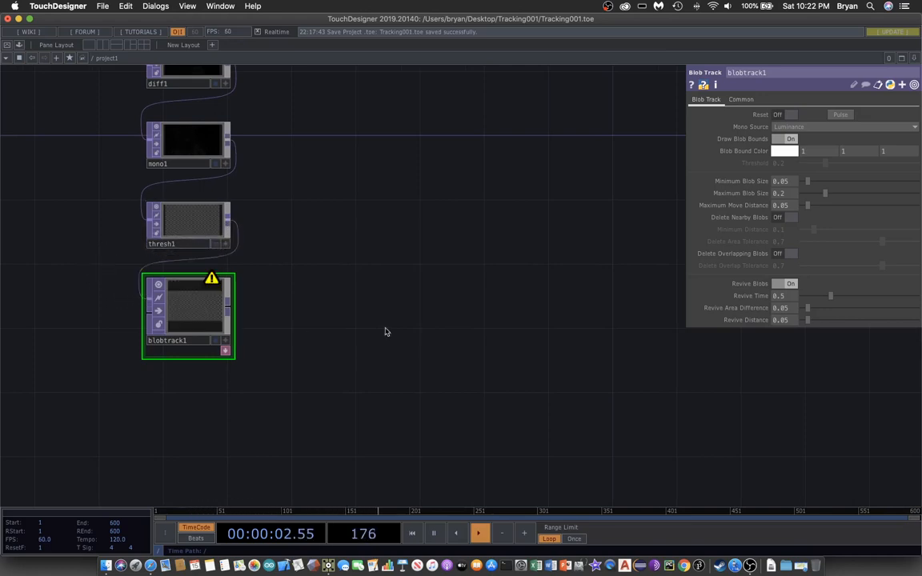
- Preview blobtrack1's output in the network background, check the node's info and warning details, and turn the preview off
left_click(216, 342)
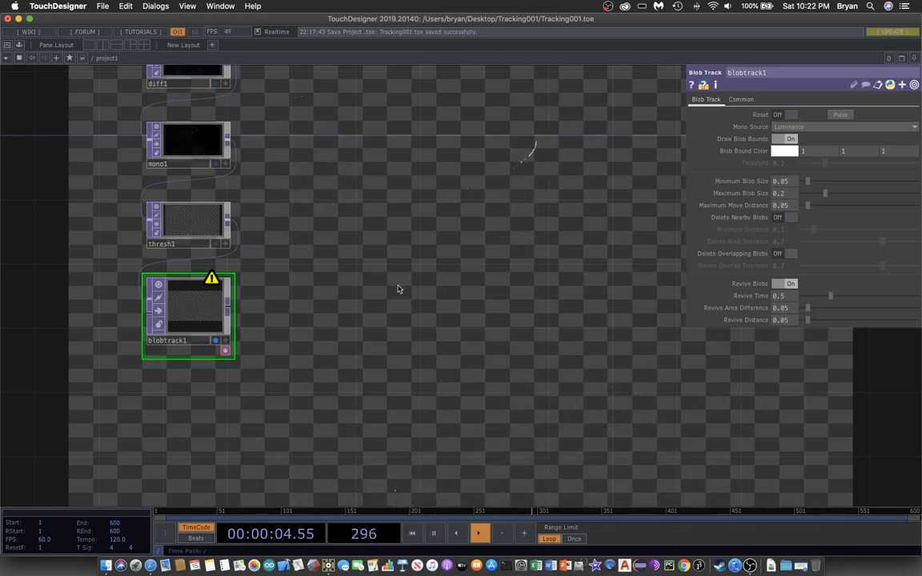
left_click_drag(399, 277, 428, 257)
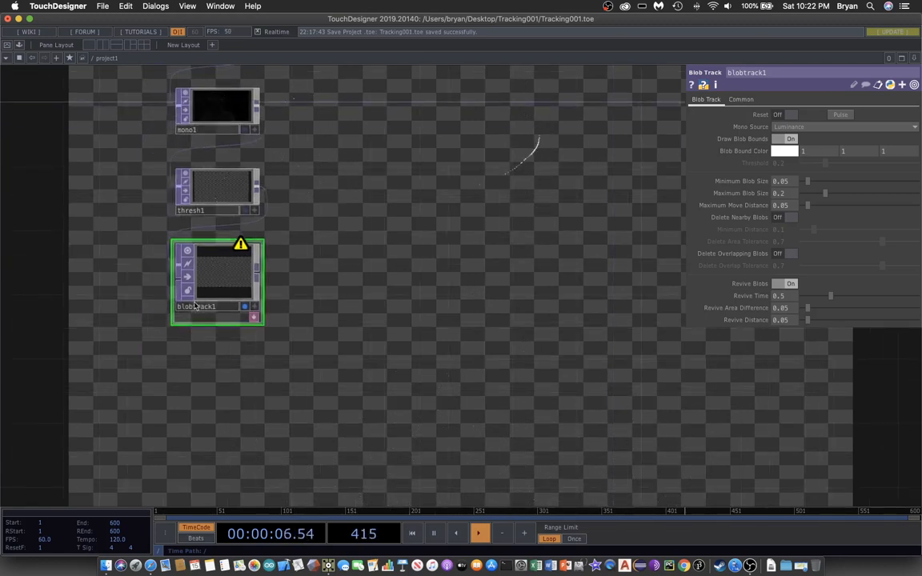
middle_click(227, 275)
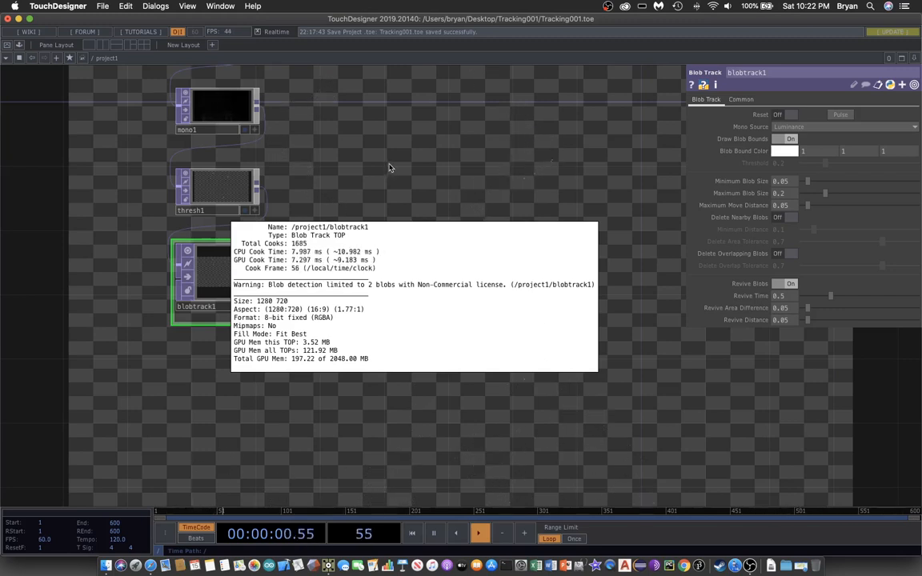
left_click(399, 215)
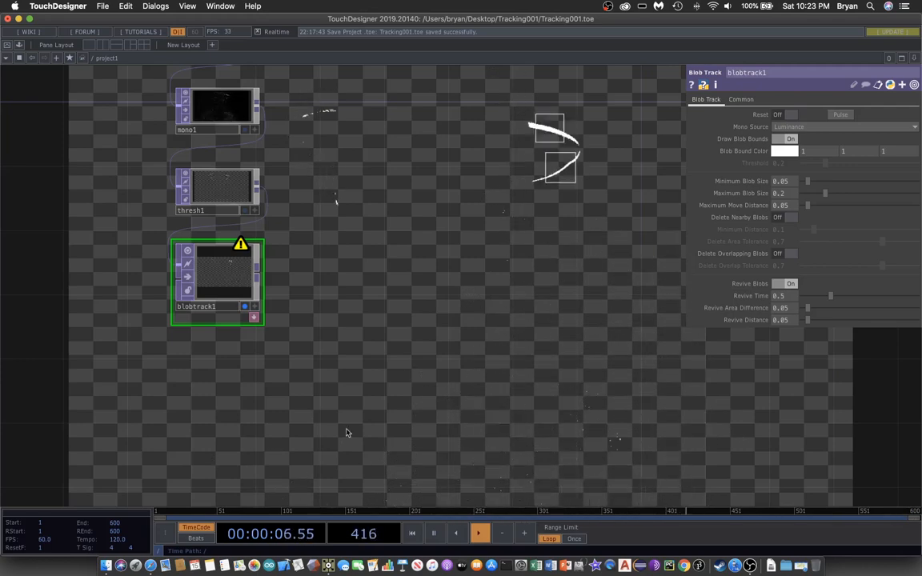
left_click(244, 309)
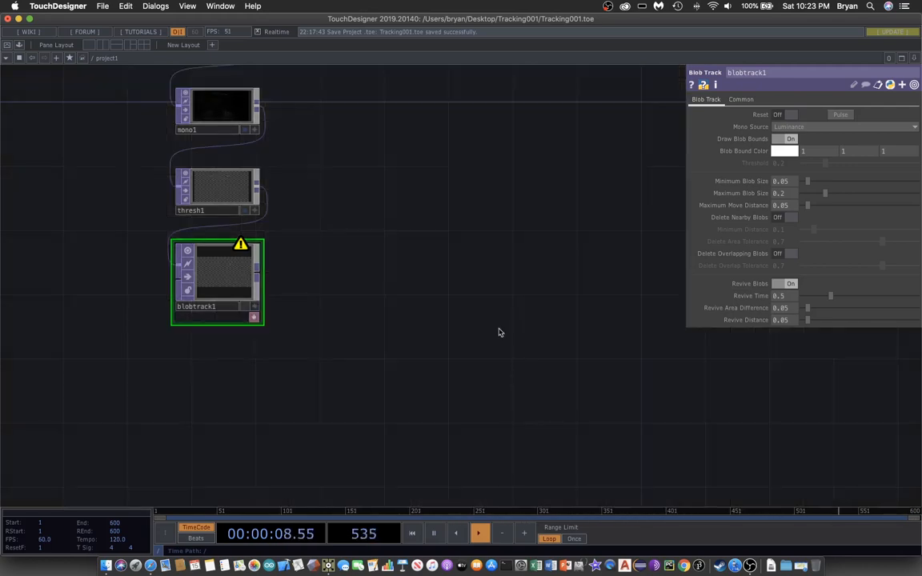
- Add an Info CHOP to the network immediately beside blobtrack1
left_click_drag(496, 331, 391, 403)
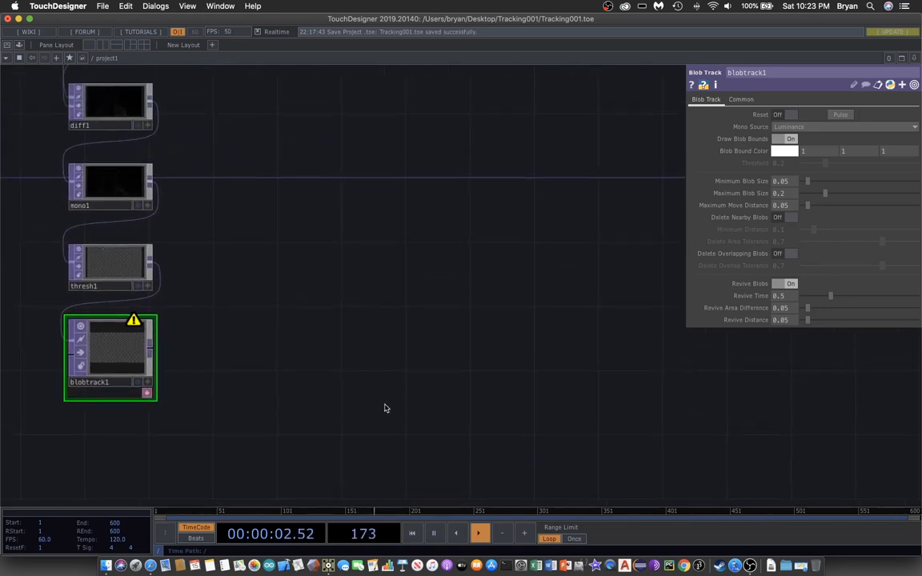
key("Tab")
left_click_drag(356, 257, 394, 226)
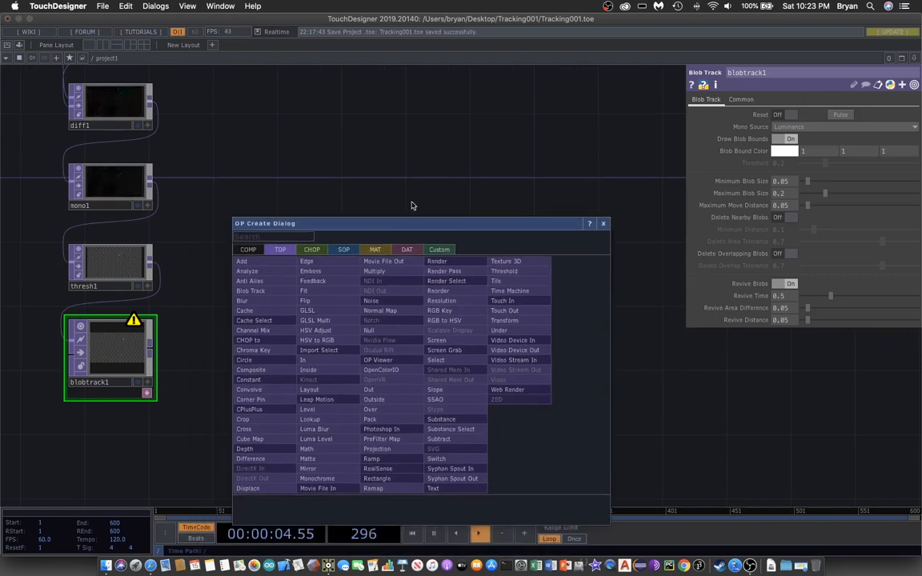
left_click_drag(264, 224, 361, 131)
left_click(406, 156)
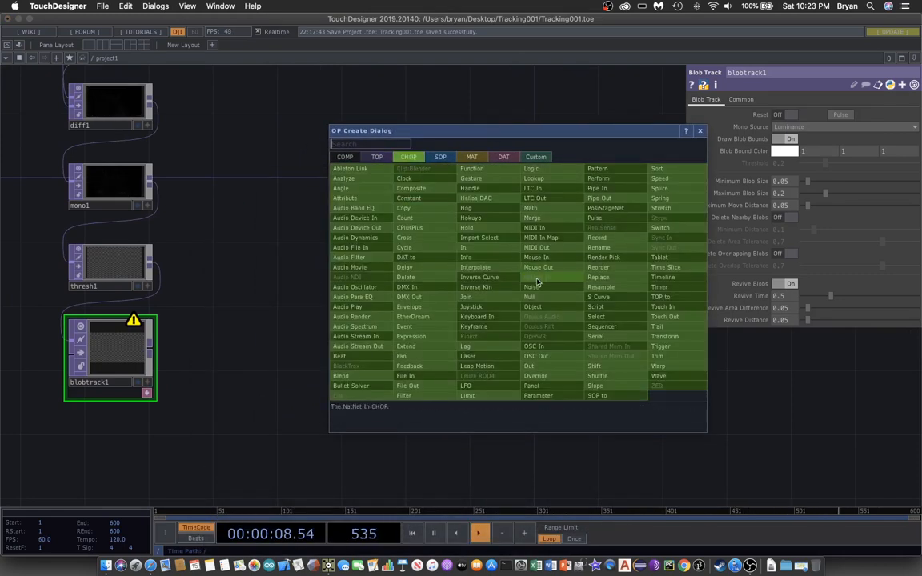
left_click(475, 261)
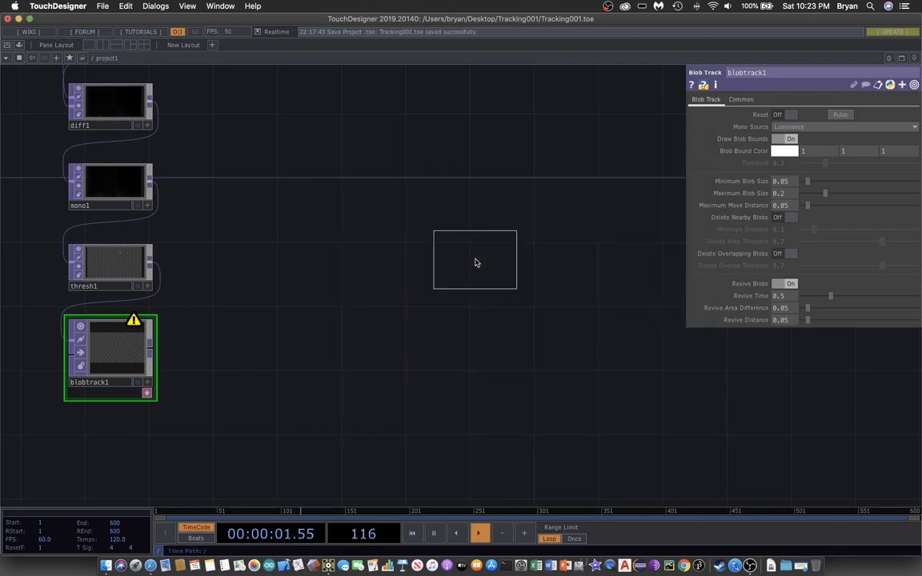
left_click(244, 364)
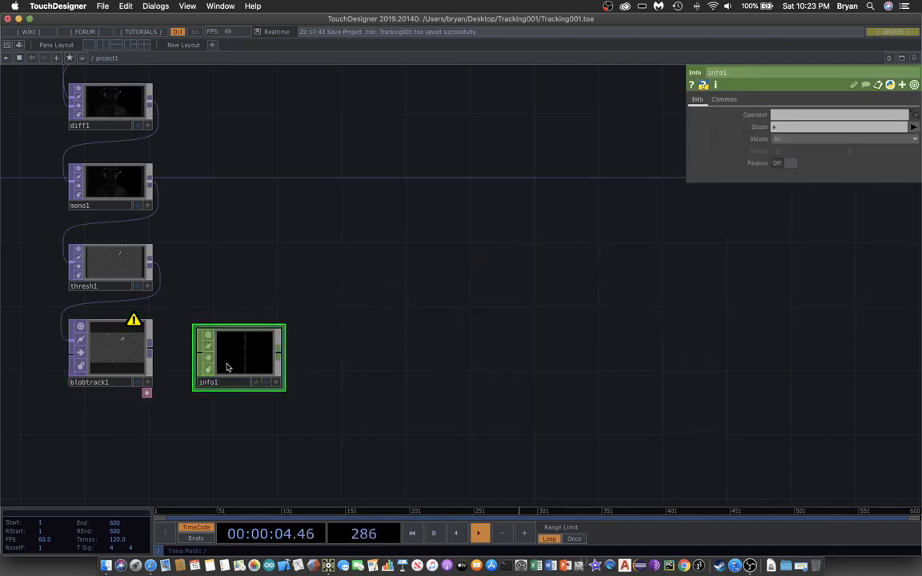
mouse_move(227, 365)
left_mouse_down()
mouse_move(236, 354)
mouse_move(223, 359)
left_mouse_up()
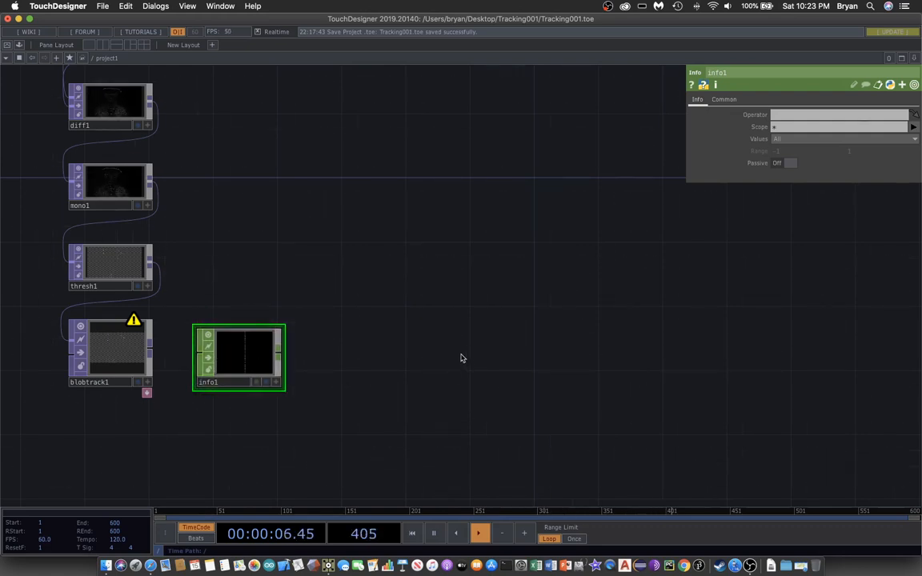
- Set info1's Operator to blobtrack1 by linking the Blob Track node to it
left_click_drag(472, 342, 544, 296)
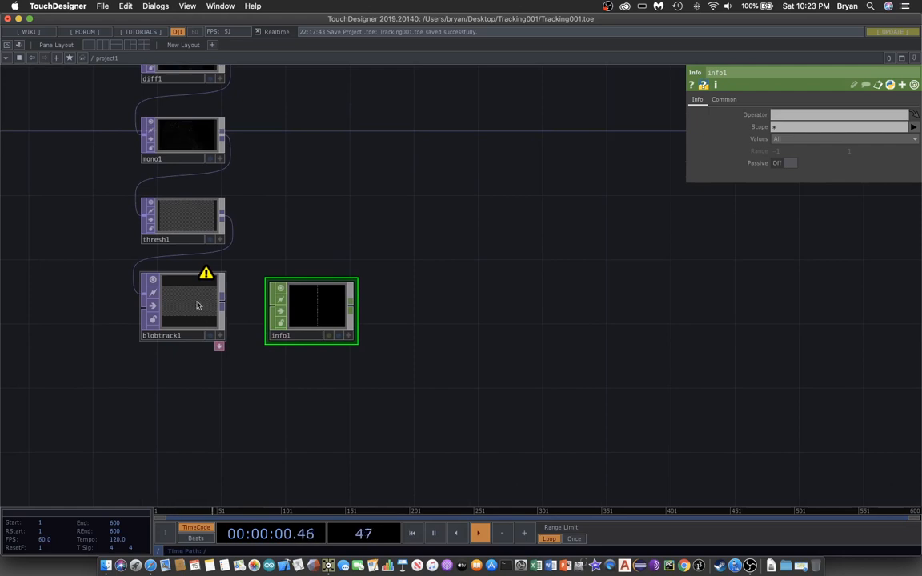
left_click_drag(186, 304, 768, 114)
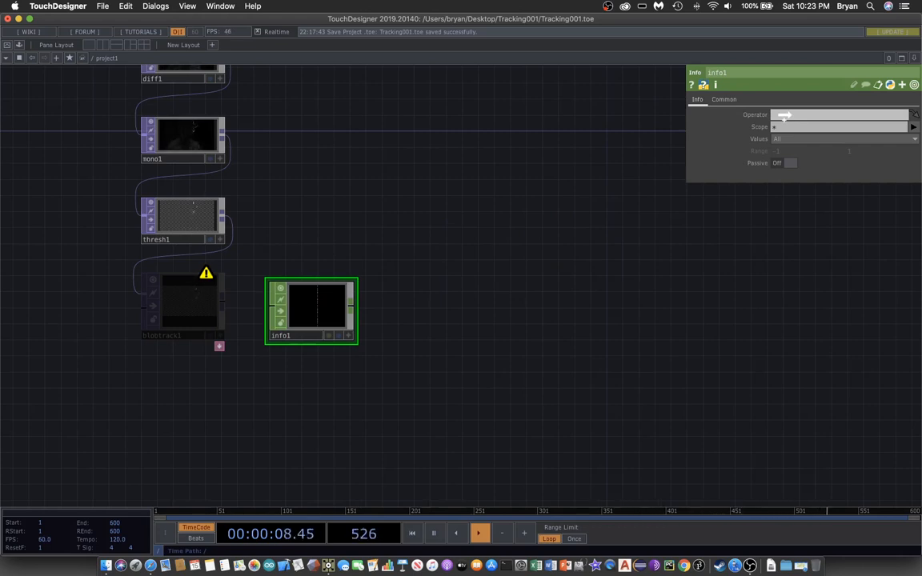
left_click_drag(784, 116, 792, 116)
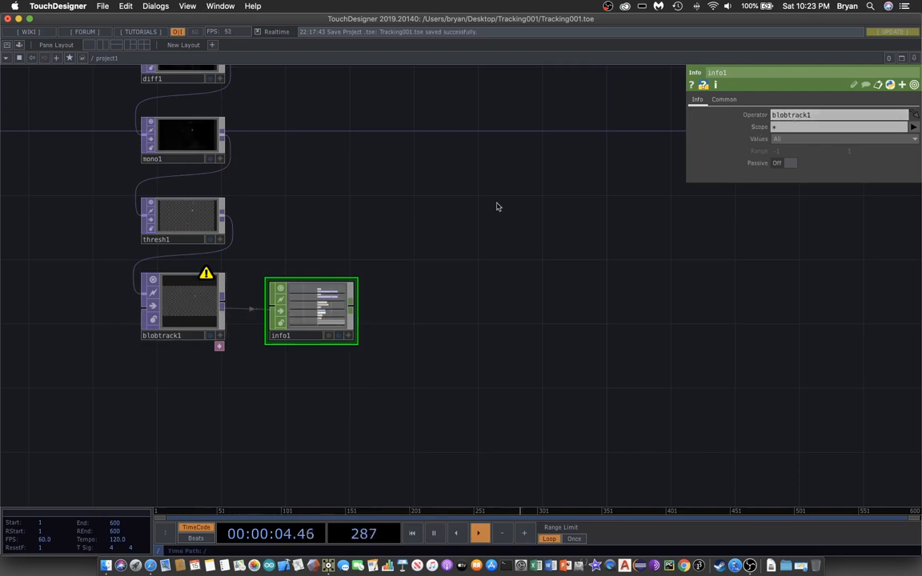
- Open info1 in an enlarged floating viewer, examine the blob channels while moving on camera, and close it
right_click(304, 294)
left_click(309, 286)
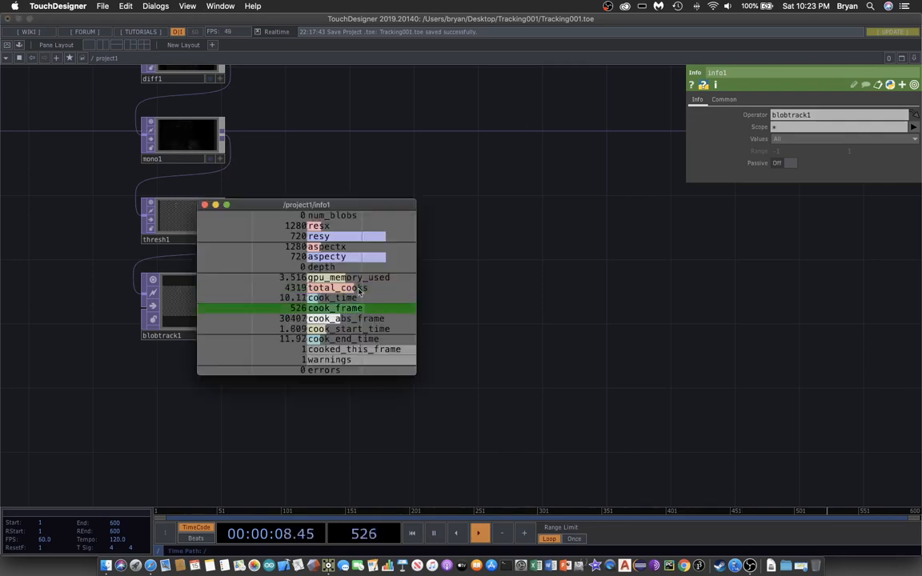
left_click_drag(361, 207, 497, 112)
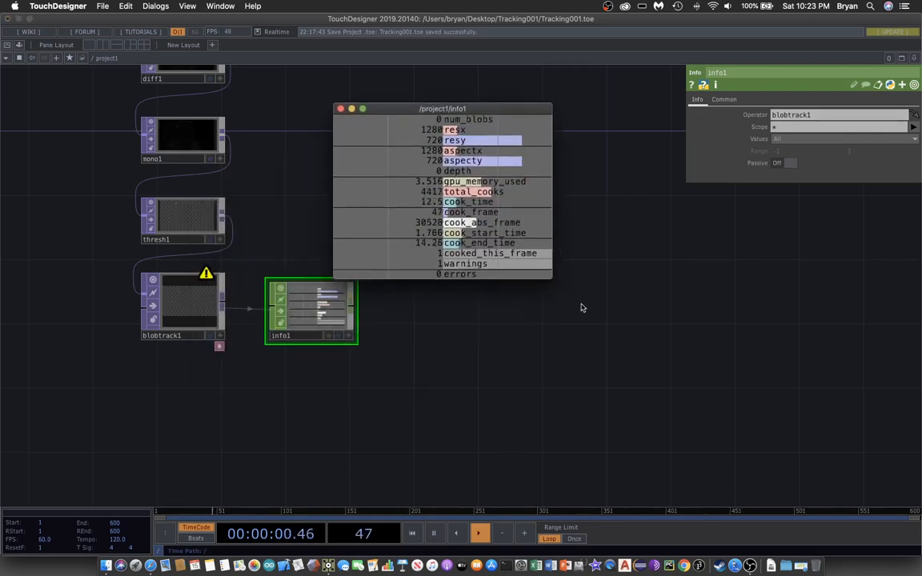
left_click_drag(546, 275, 770, 456)
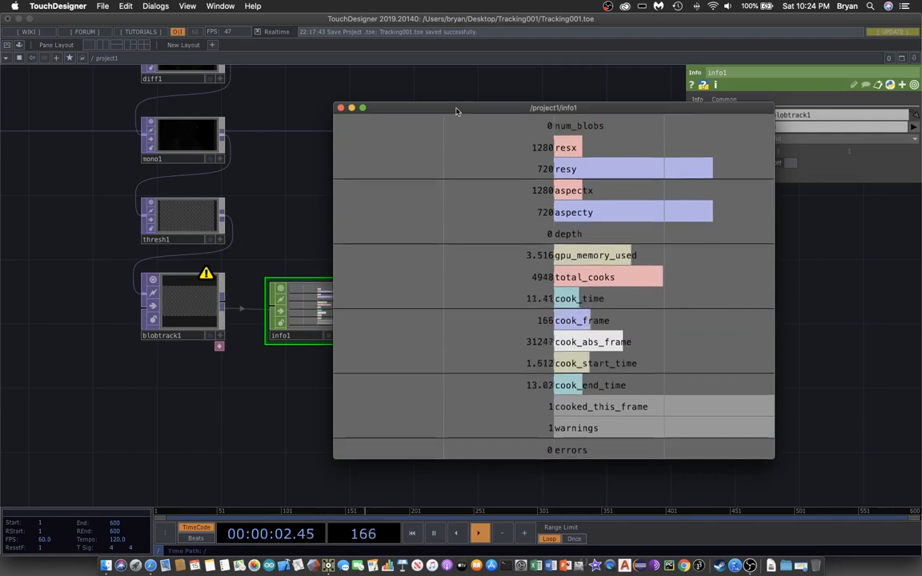
left_click_drag(456, 112, 460, 97)
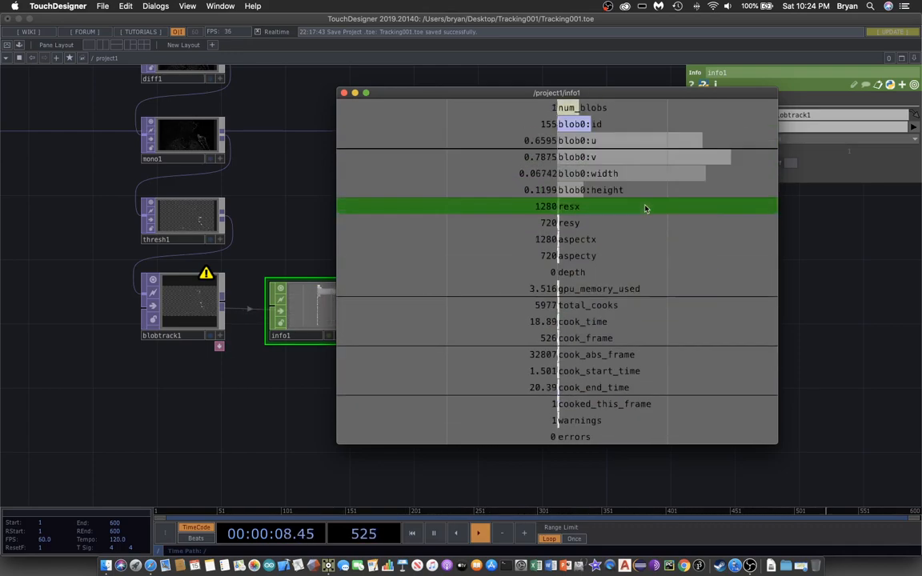
left_click(344, 93)
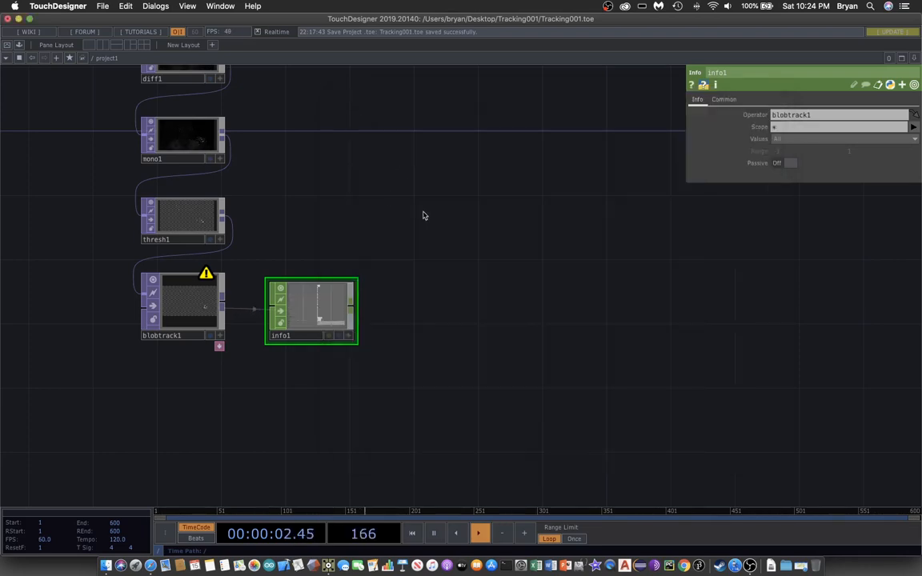
- Add a Select CHOP to the right of info1 and feed it from info1
key("Tab")
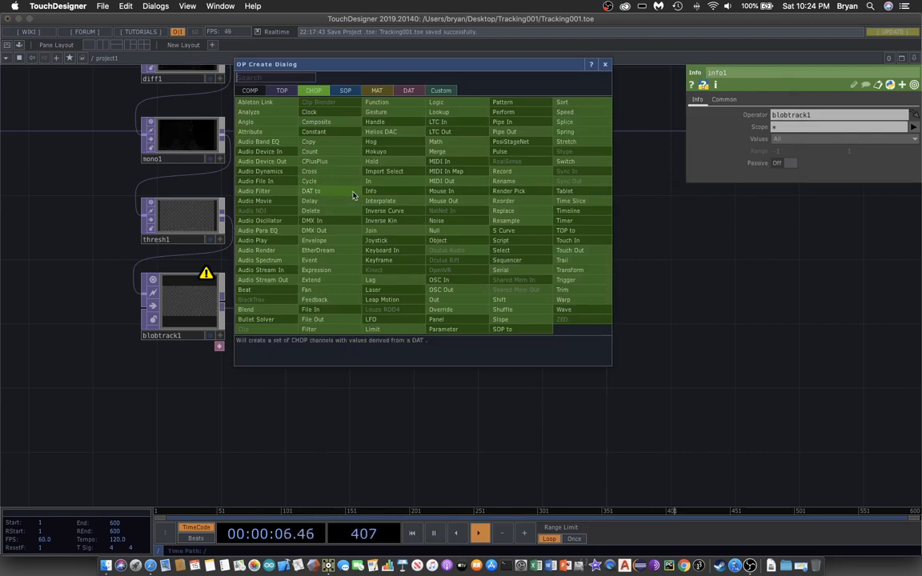
left_click(536, 253)
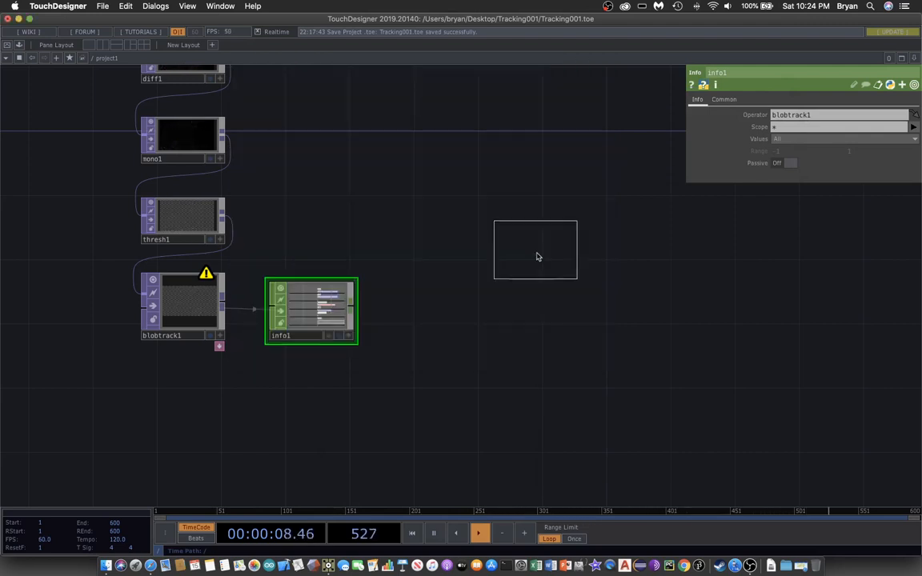
left_click(427, 314)
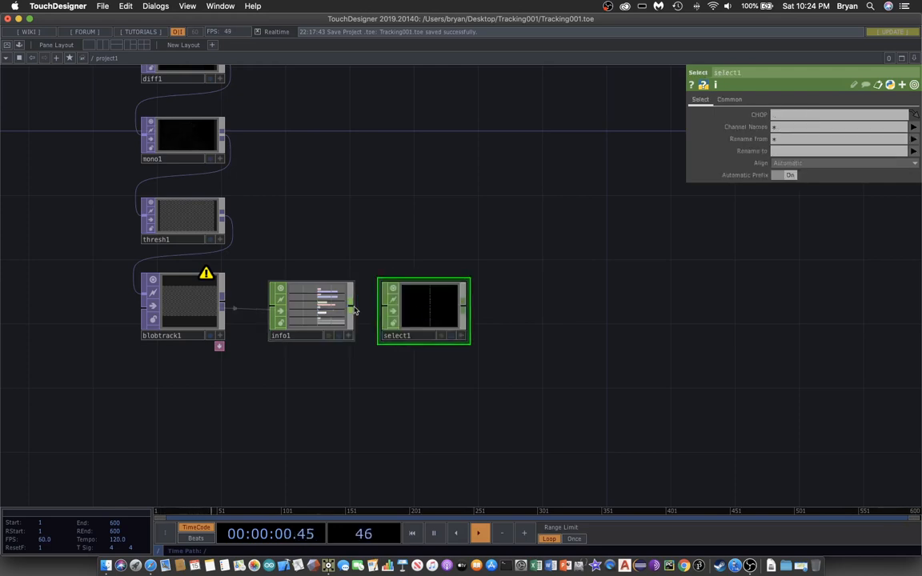
left_click_drag(369, 310, 383, 307)
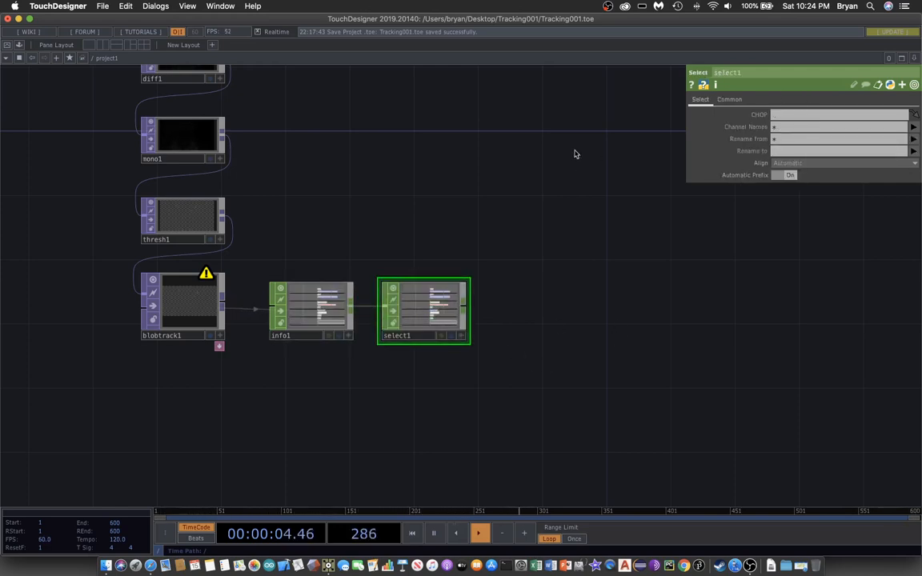
- Set select1's Channel Names to blob0* and examine the channels it passes through
scroll(573, 153, "up", 3)
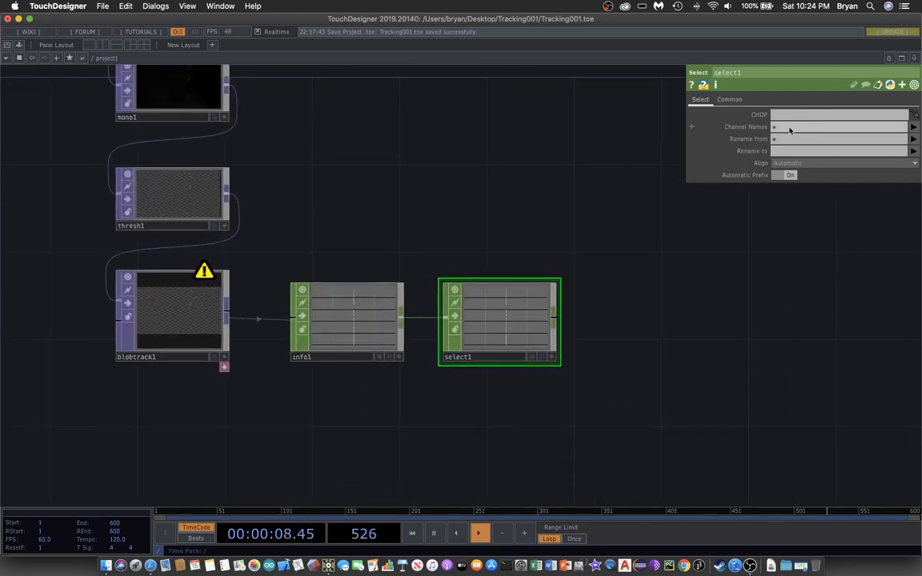
type("blob")
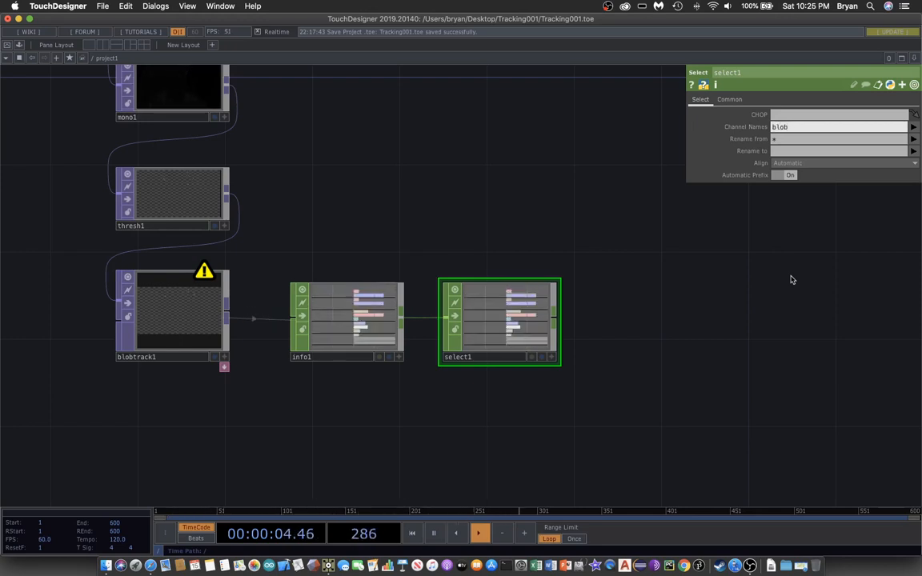
type("0*")
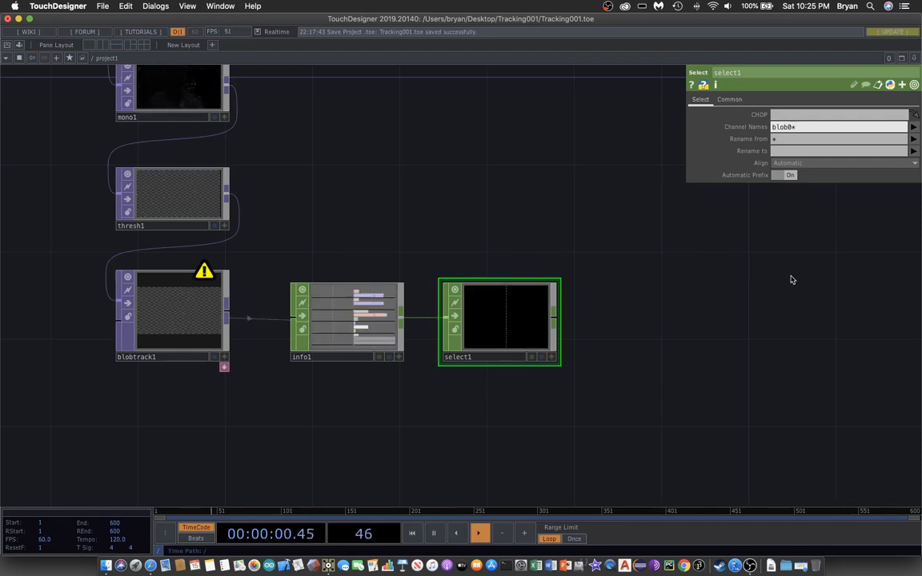
scroll(716, 360, "up", 4)
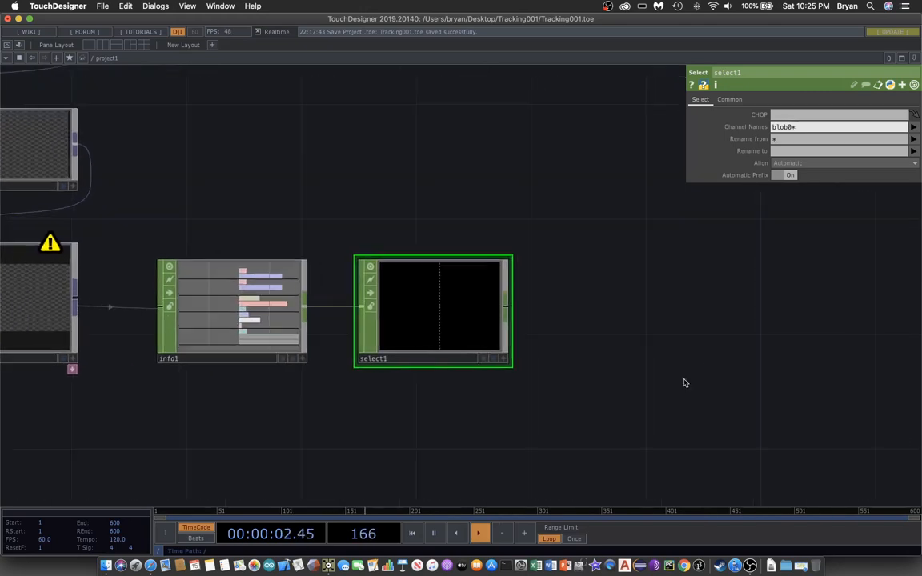
left_click_drag(677, 370, 795, 324)
scroll(800, 328, "up", 3)
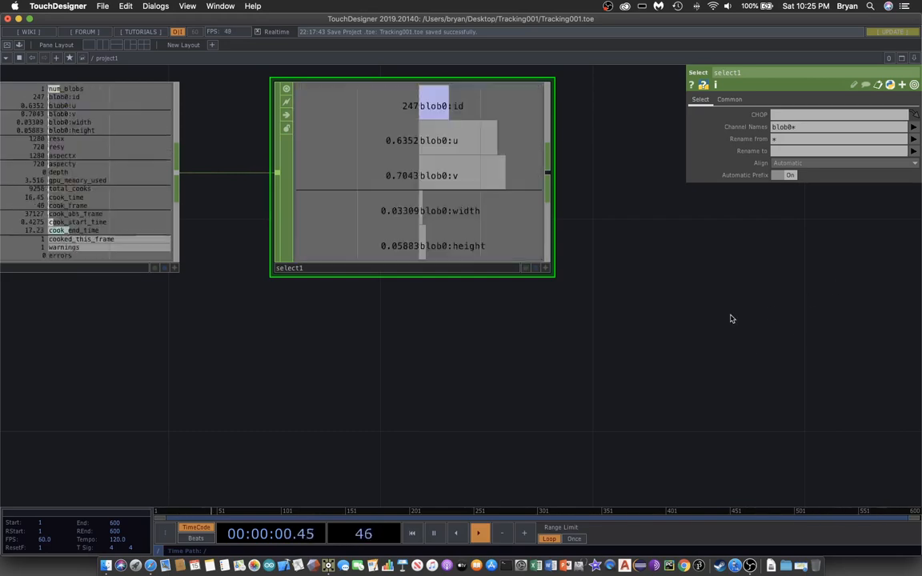
- Set select1's Channel Names to blob0:u blob0:v and rename the two channels to x y
left_click(800, 126)
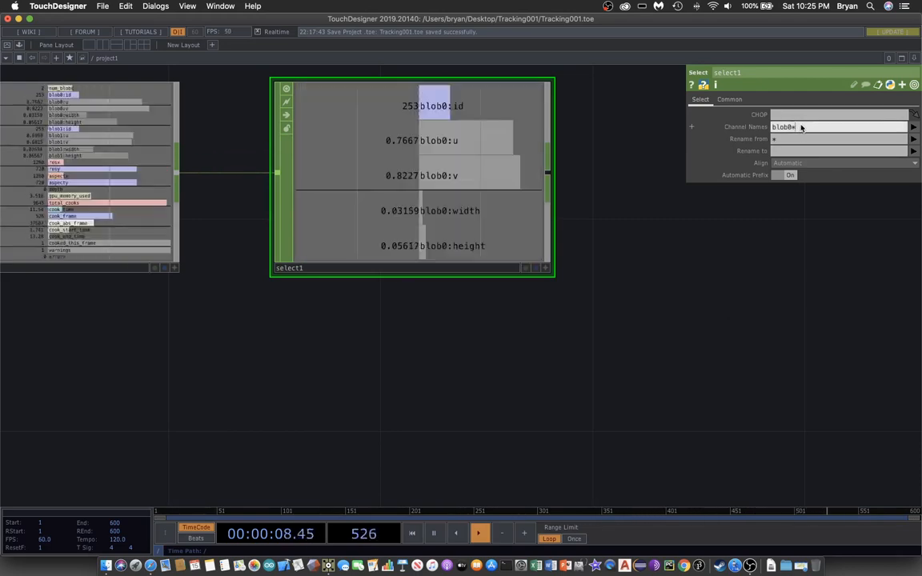
key("BackSpace")
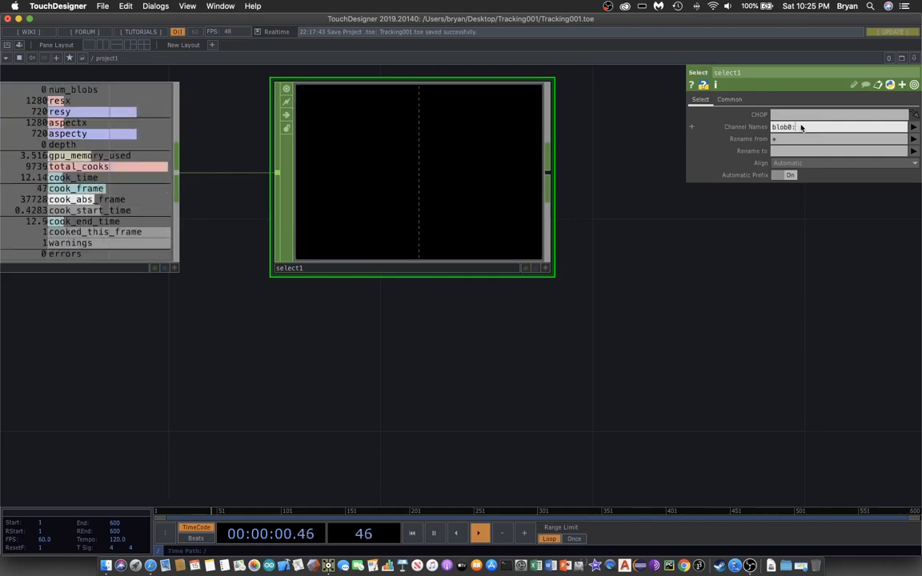
type(":u")
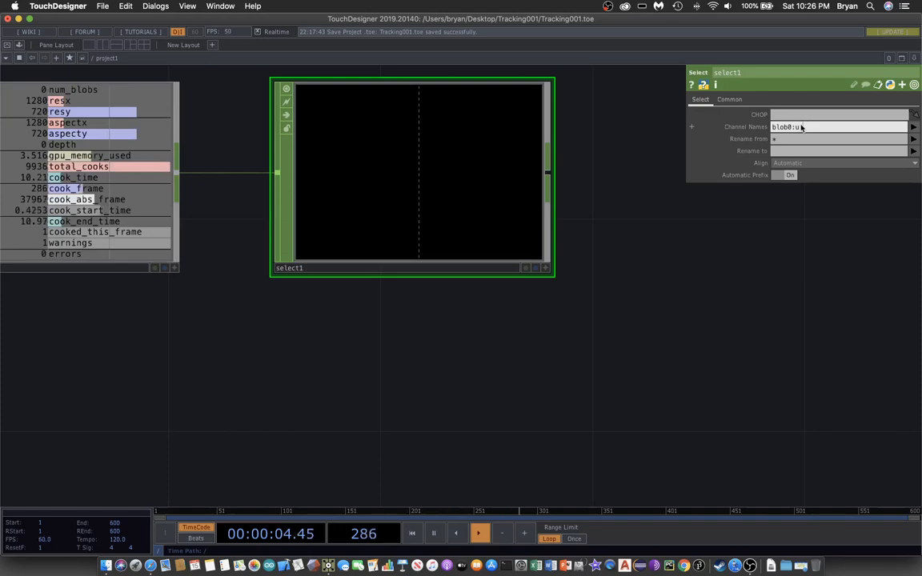
type(" blob0")
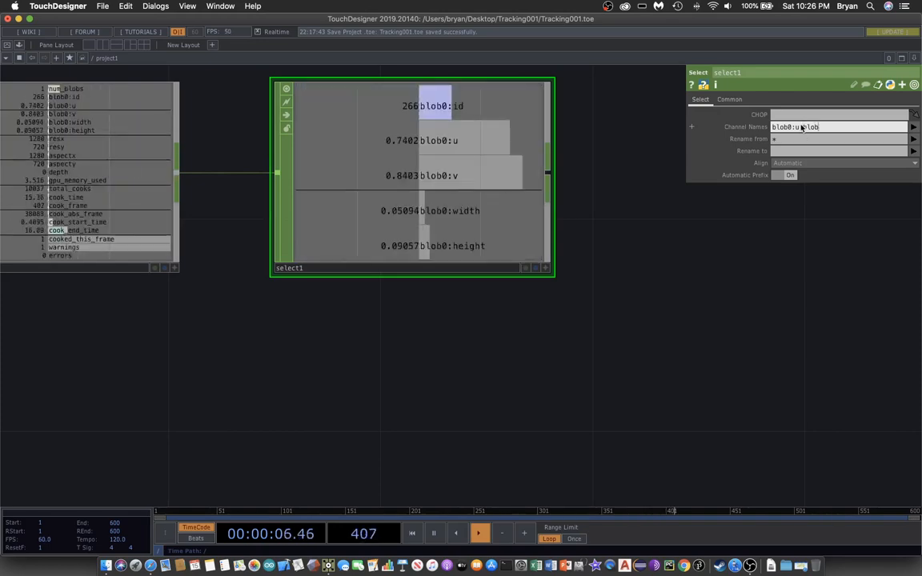
type(":")
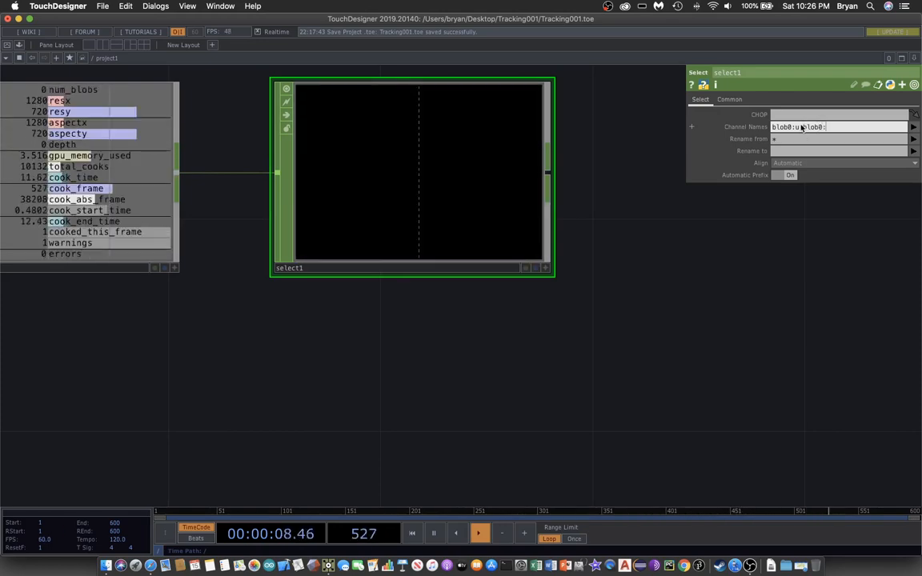
type("v")
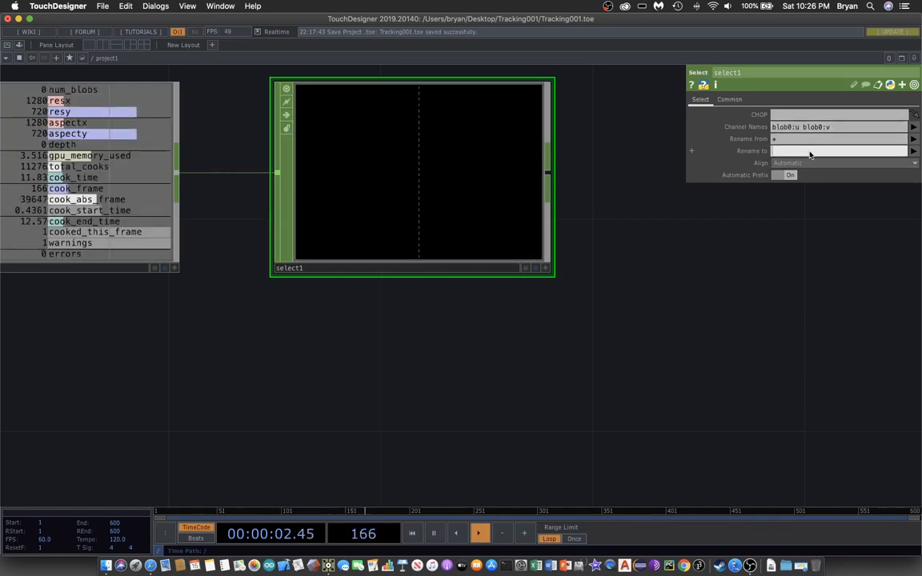
type("x y")
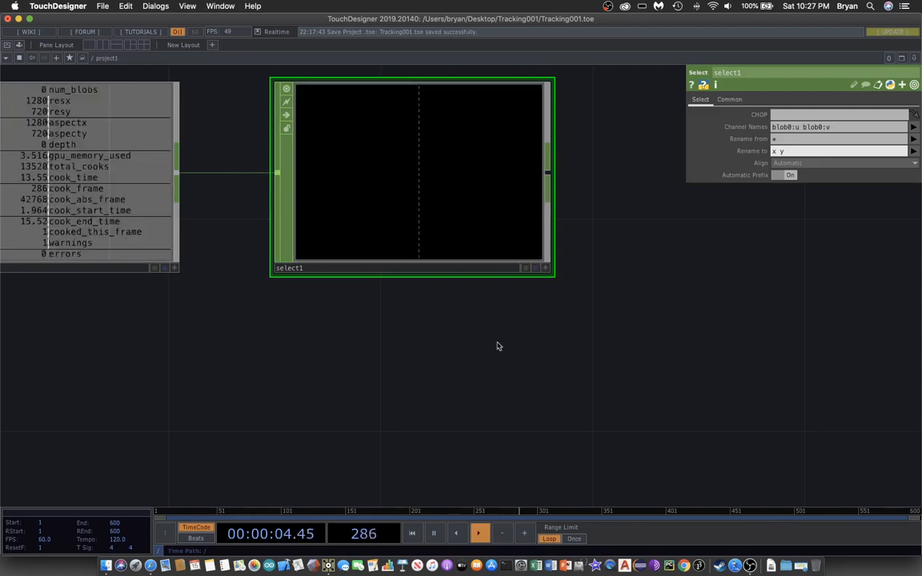
- Add a Feedback CHOP to the right of select1 and connect select1 to its first input
left_click_drag(670, 335, 605, 349)
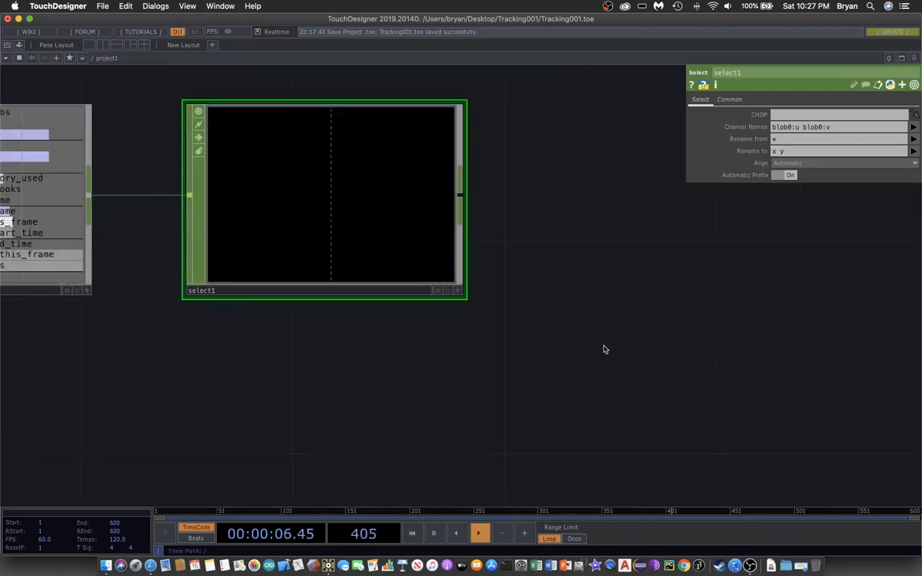
key("Tab")
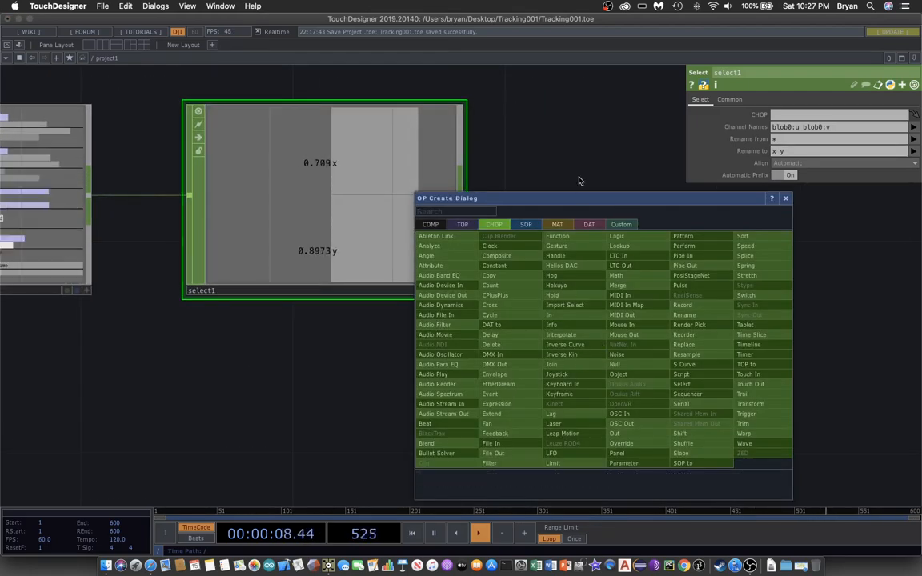
left_click_drag(569, 201, 676, 138)
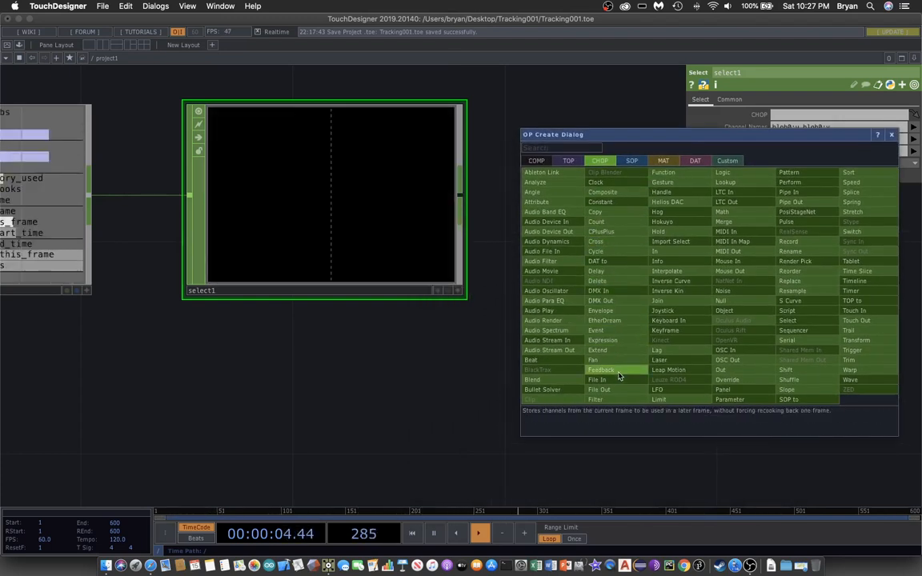
left_click(624, 370)
left_click(632, 360)
left_click_drag(356, 385, 161, 390)
left_click_drag(502, 347, 528, 202)
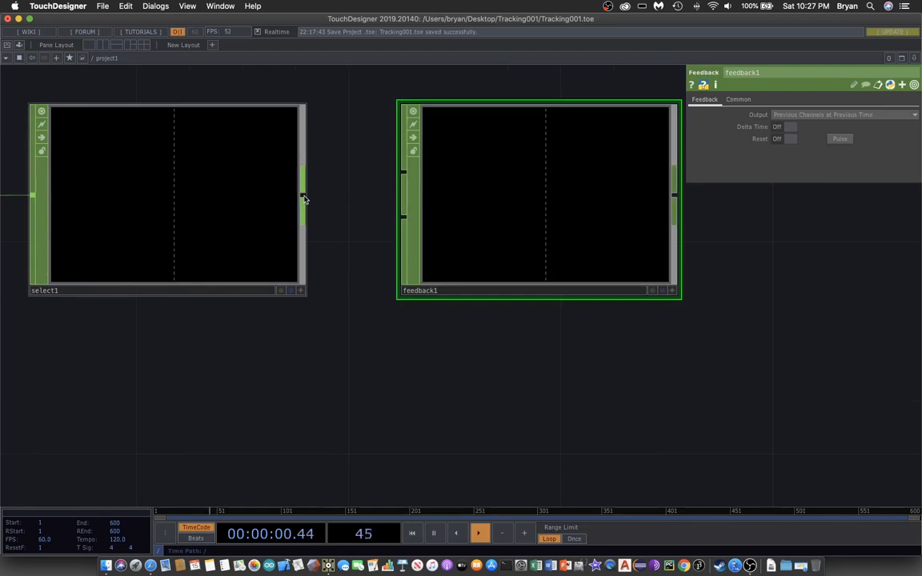
left_click_drag(302, 196, 327, 193)
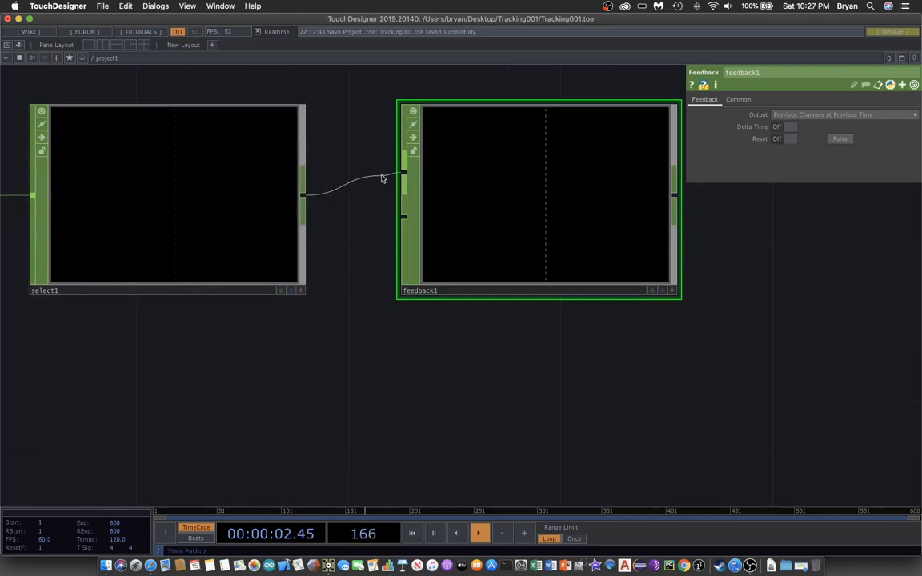
- Adjust the spacing between select1 and feedback1 by shifting both nodes to the left
left_click_drag(583, 241, 541, 224)
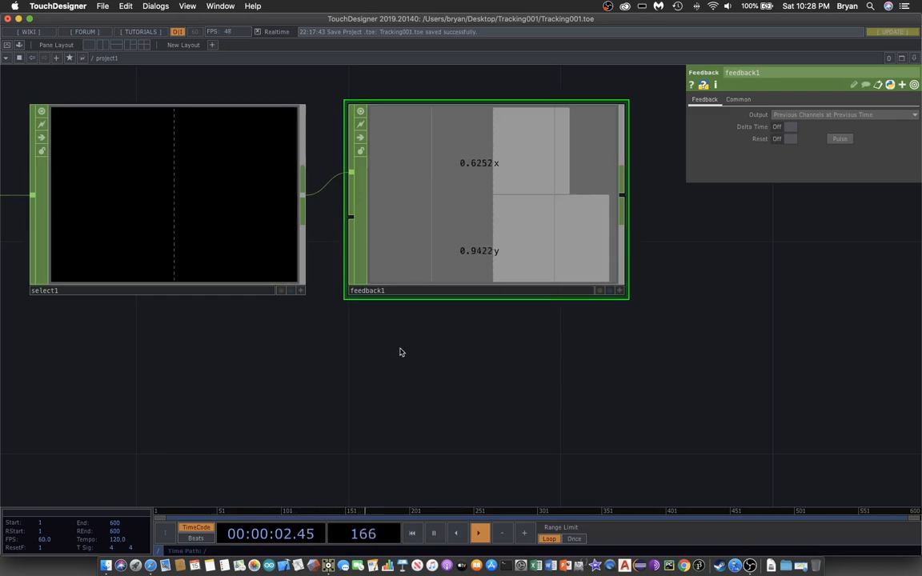
scroll(447, 372, "down", 3)
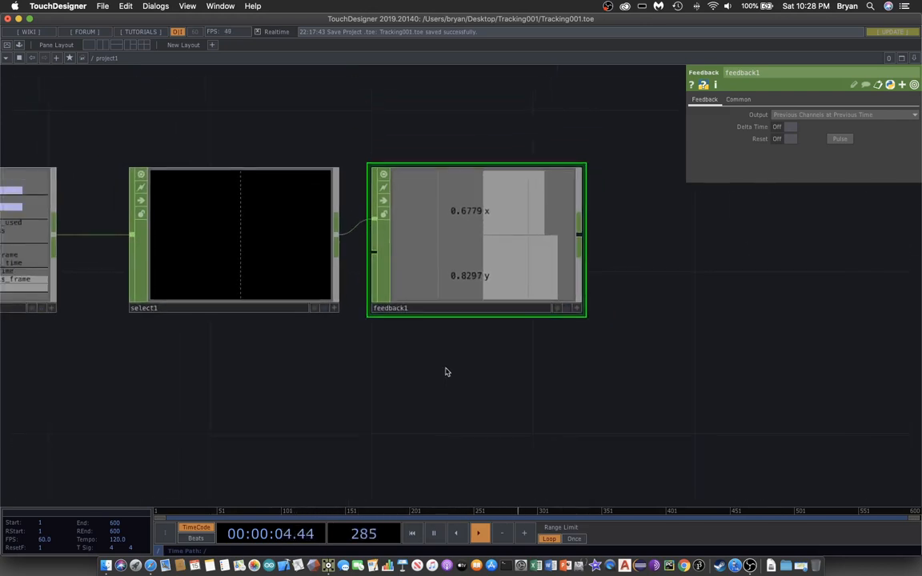
left_click_drag(182, 223, 143, 223)
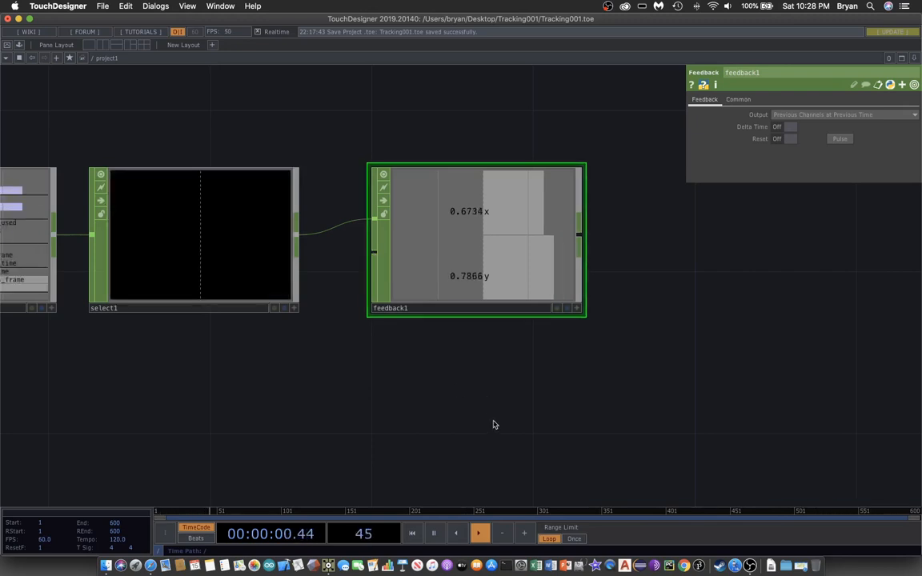
- Add a Constant CHOP below select1 and connect it to feedback1's second input
left_click_drag(489, 412, 494, 402)
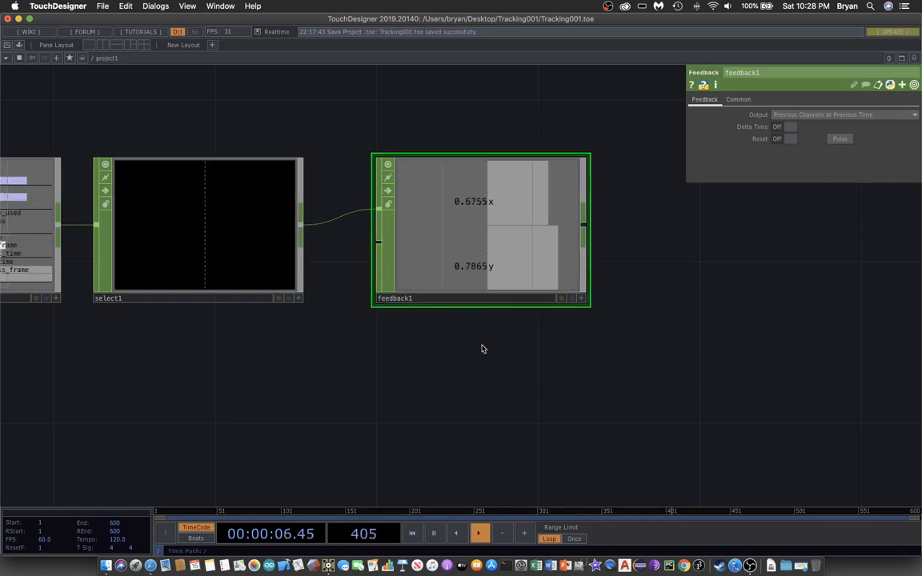
left_click_drag(487, 376, 510, 354)
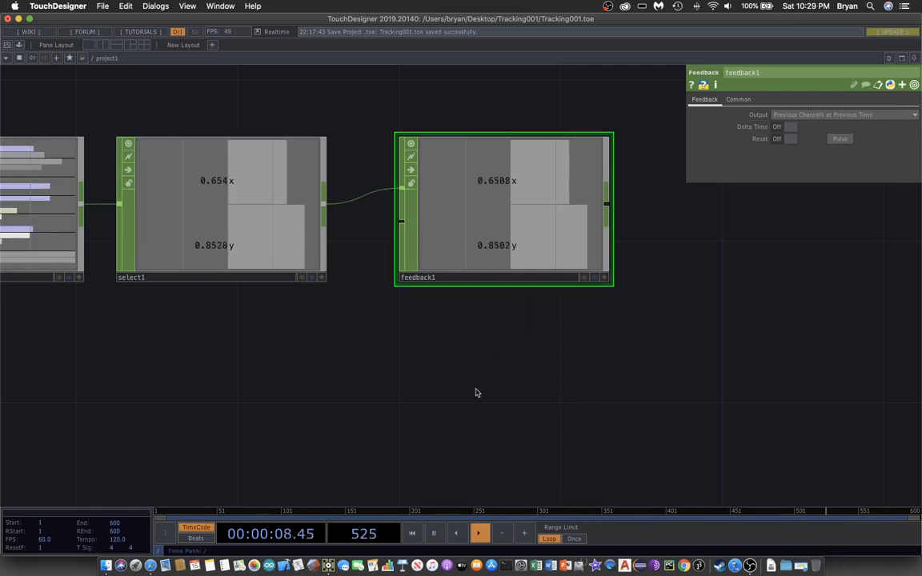
left_click_drag(485, 386, 518, 377)
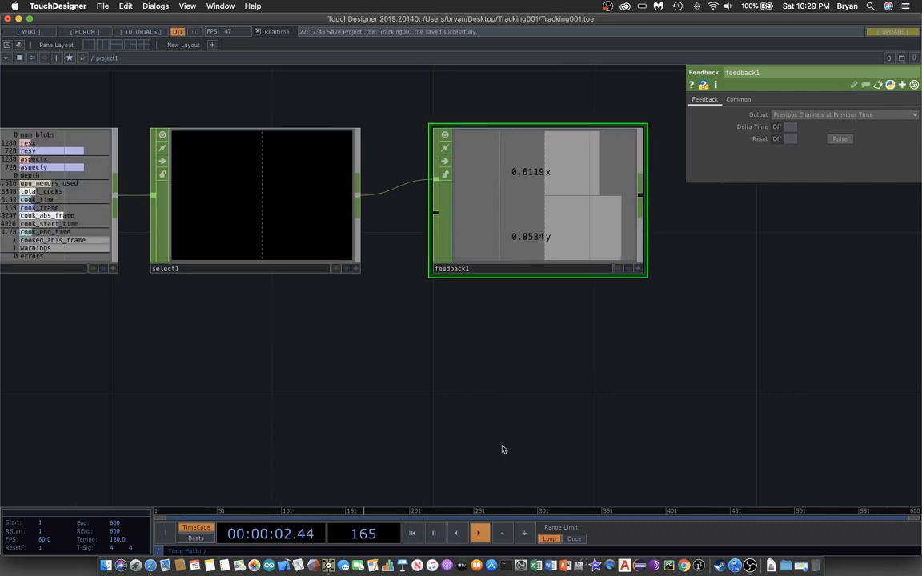
key("Tab")
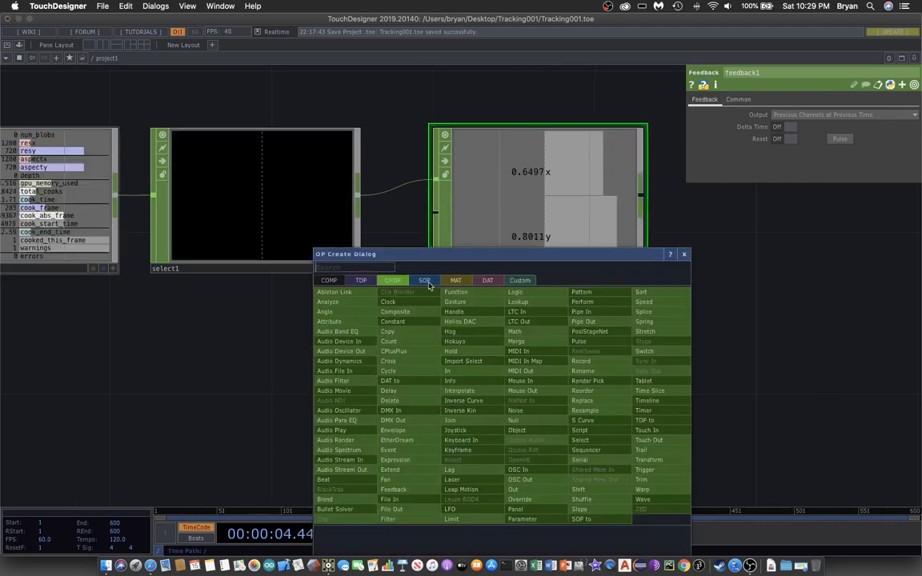
left_click(412, 322)
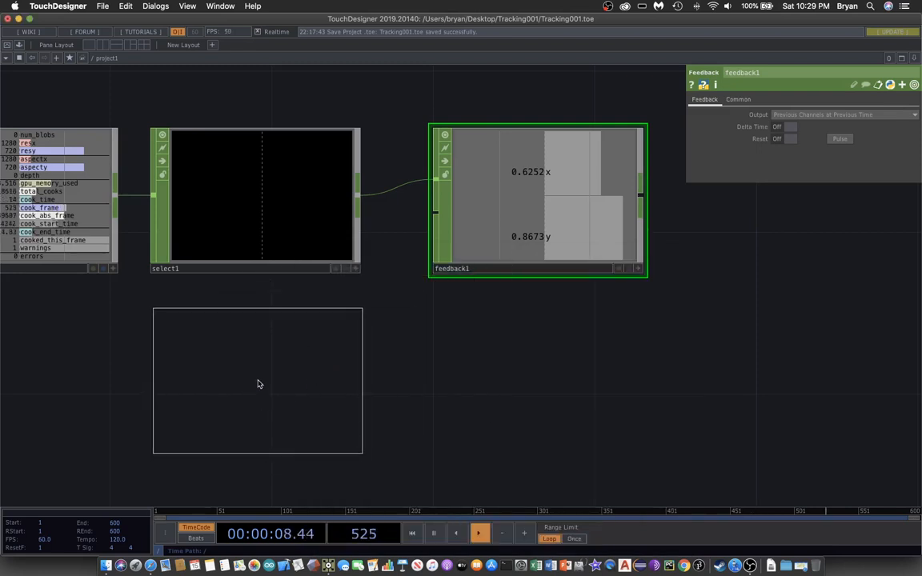
left_click(257, 383)
left_click_drag(358, 356, 435, 214)
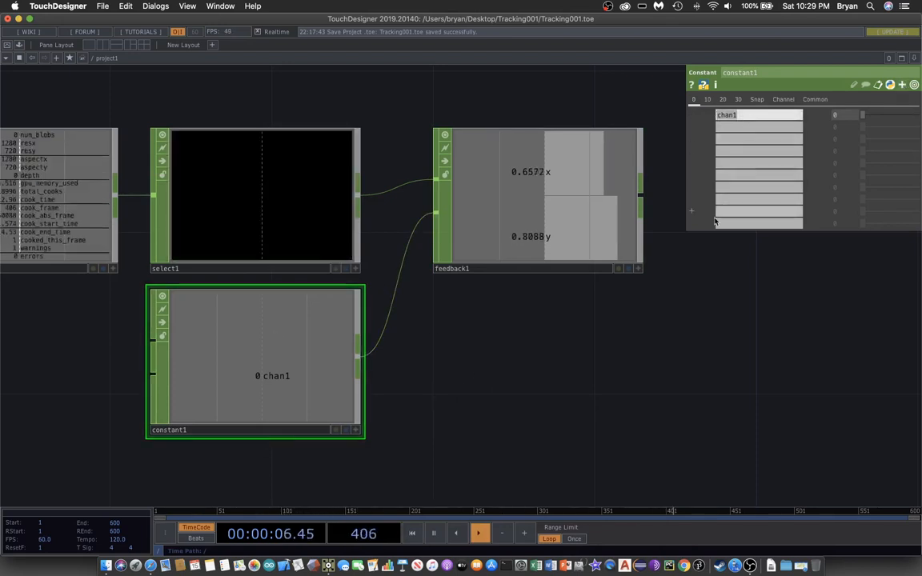
- Name constant1's first two channels x and y and set both values to 0.5
type("x")
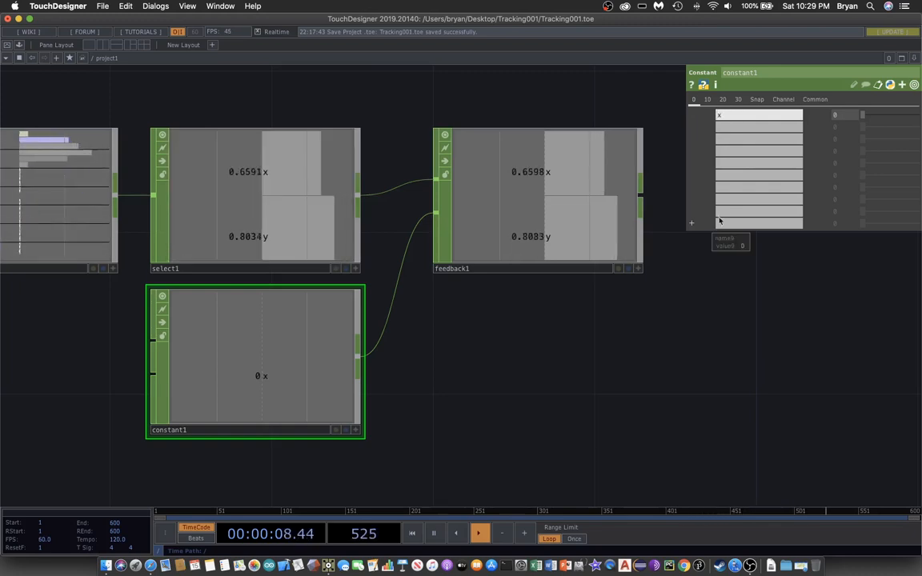
left_click(731, 128)
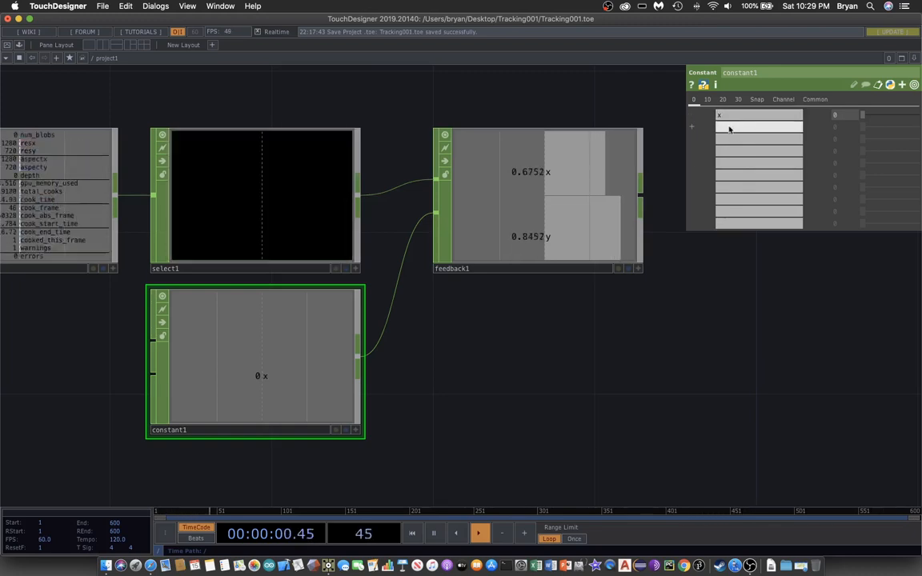
type("y")
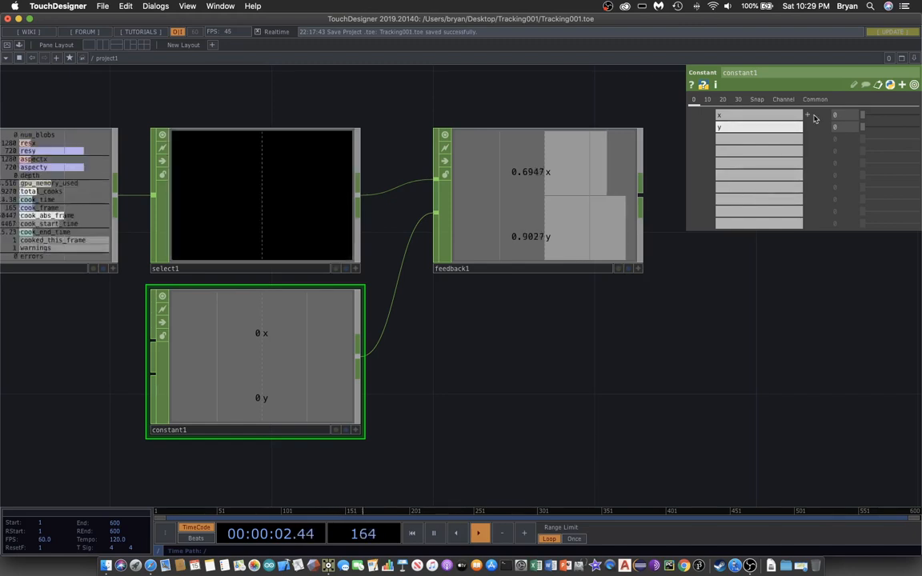
left_click(838, 118)
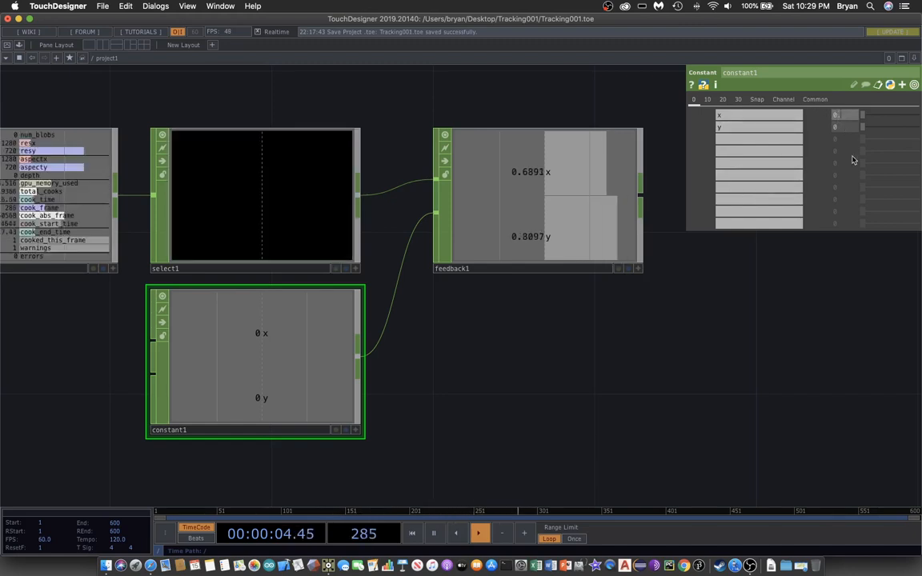
type("0.5")
key("Return")
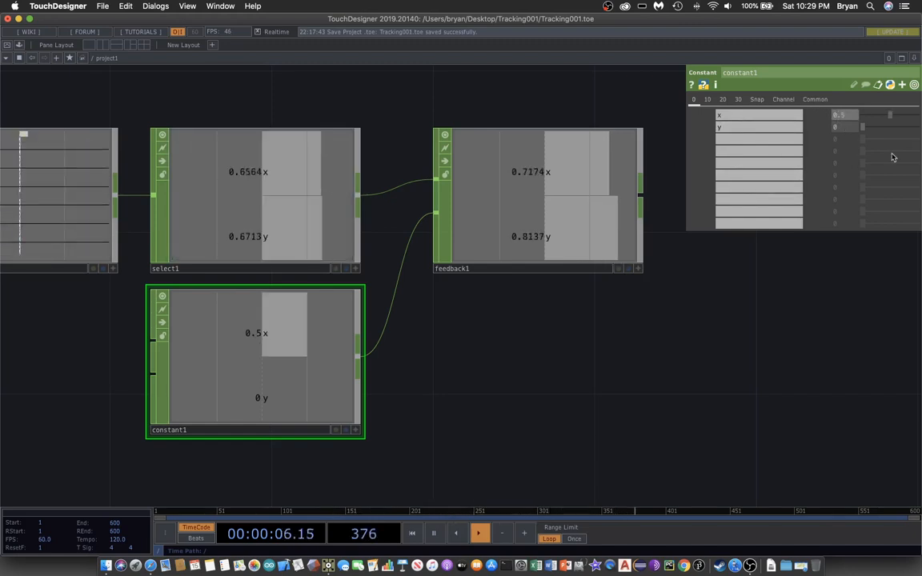
left_click(836, 129)
type("0.5")
key("Return")
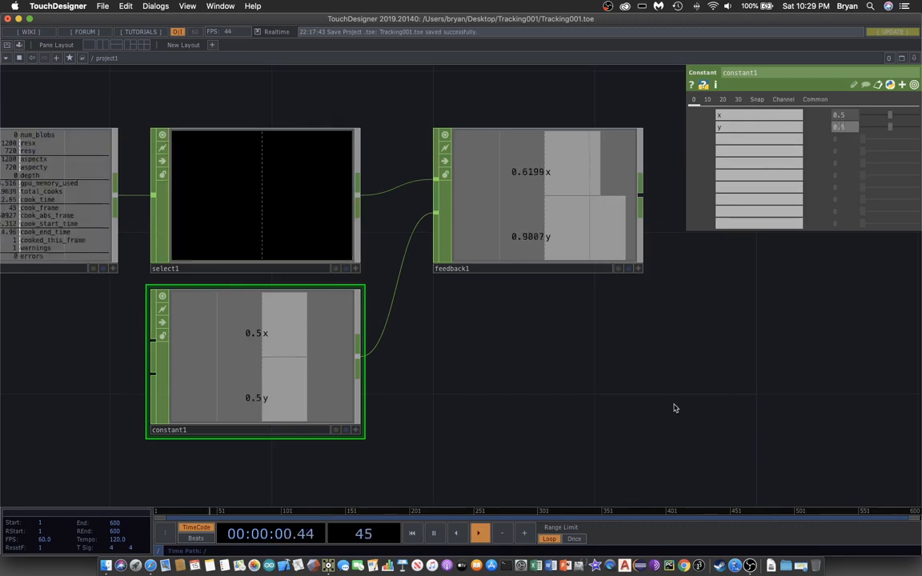
- Move constant1 further down to leave more space between it and select1
left_click_drag(540, 375, 539, 350)
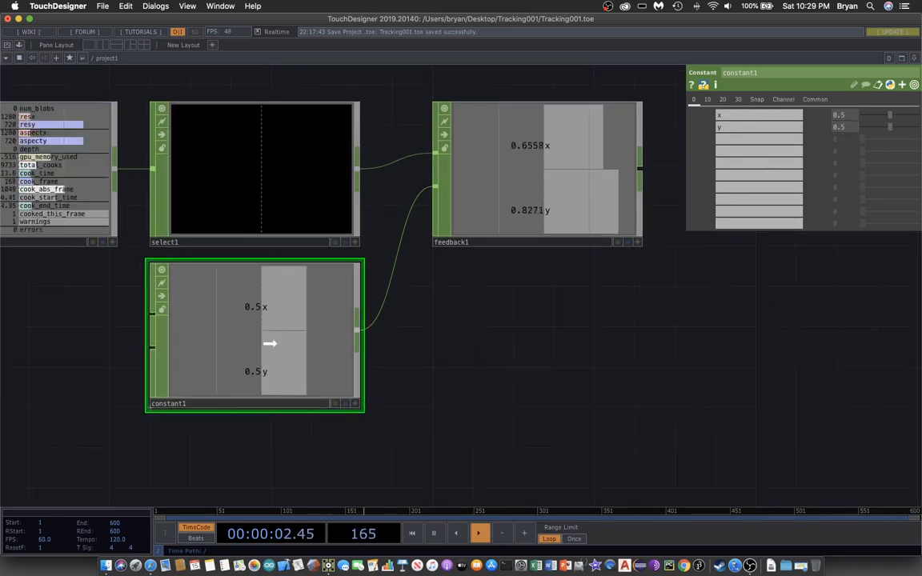
left_click_drag(270, 312, 270, 353)
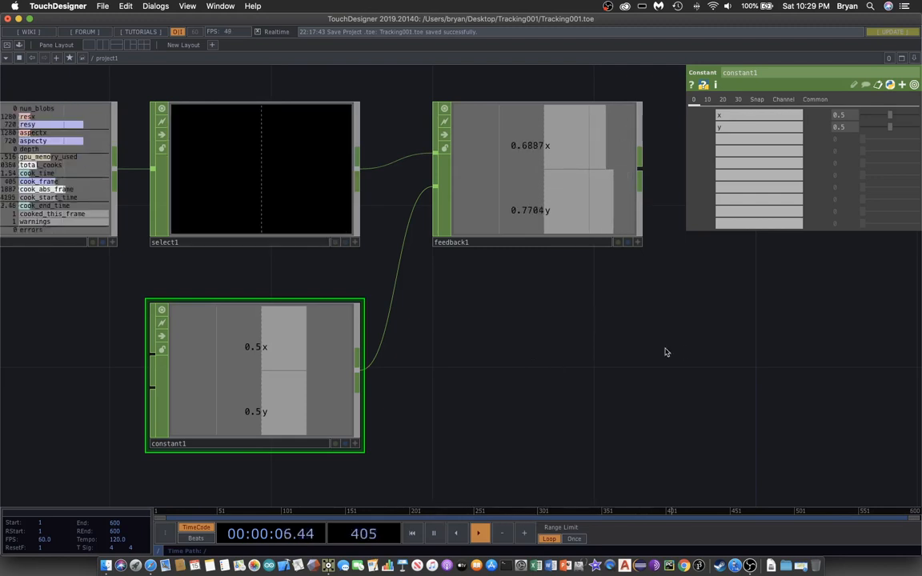
left_click_drag(652, 359, 563, 388)
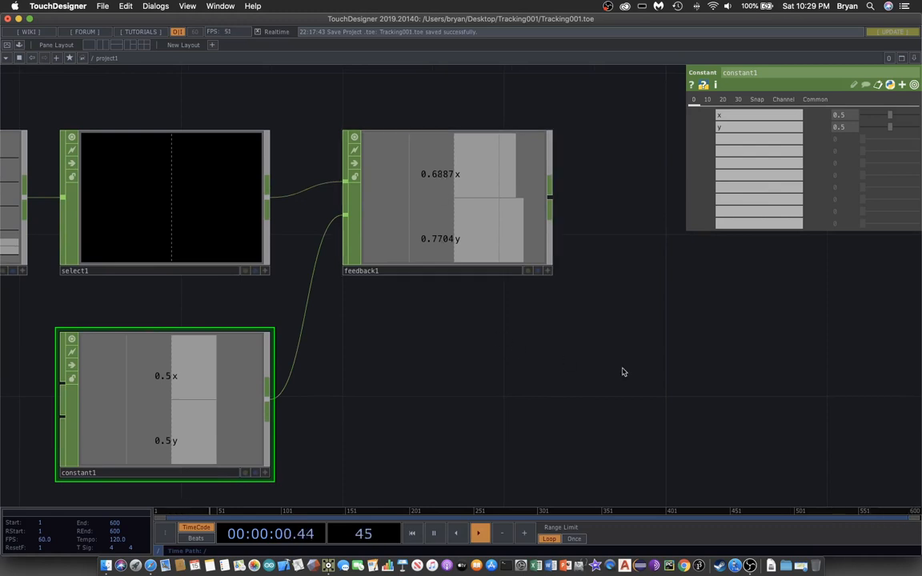
key("h")
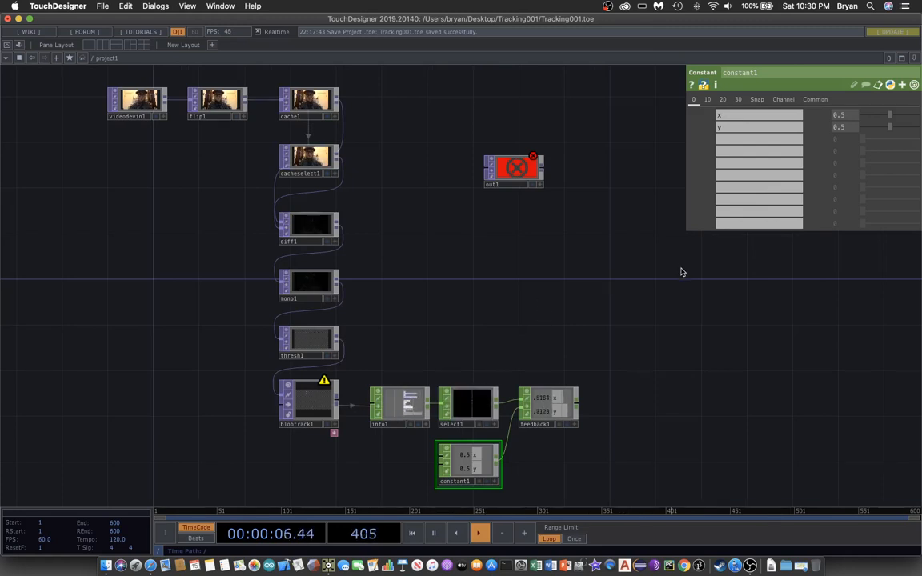
left_click_drag(681, 271, 596, 270)
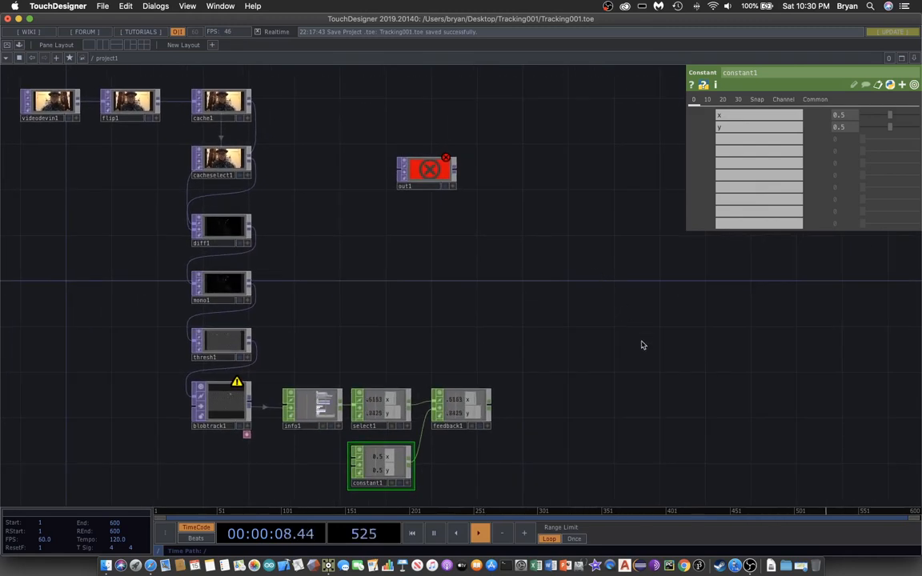
scroll(526, 319, "up", 5)
left_click_drag(452, 371, 561, 161)
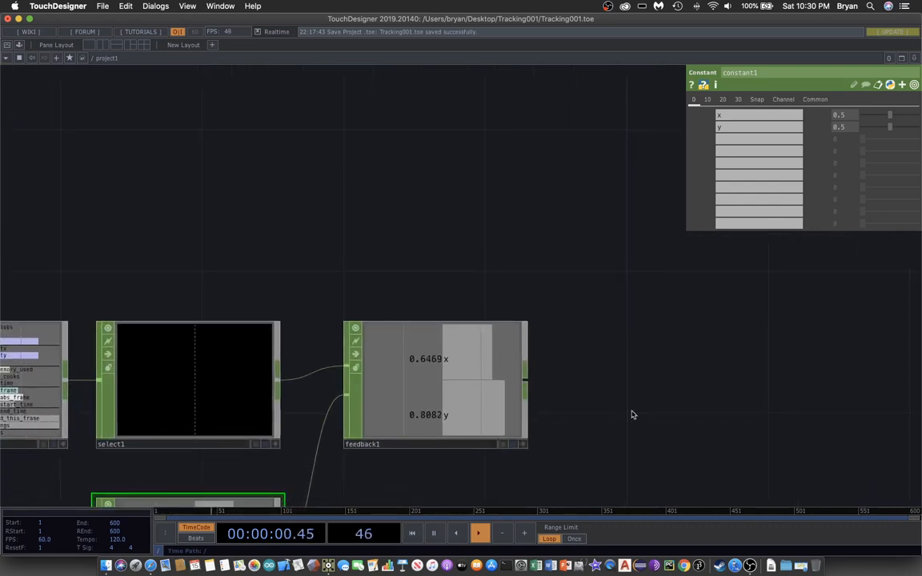
left_click_drag(631, 411, 620, 338)
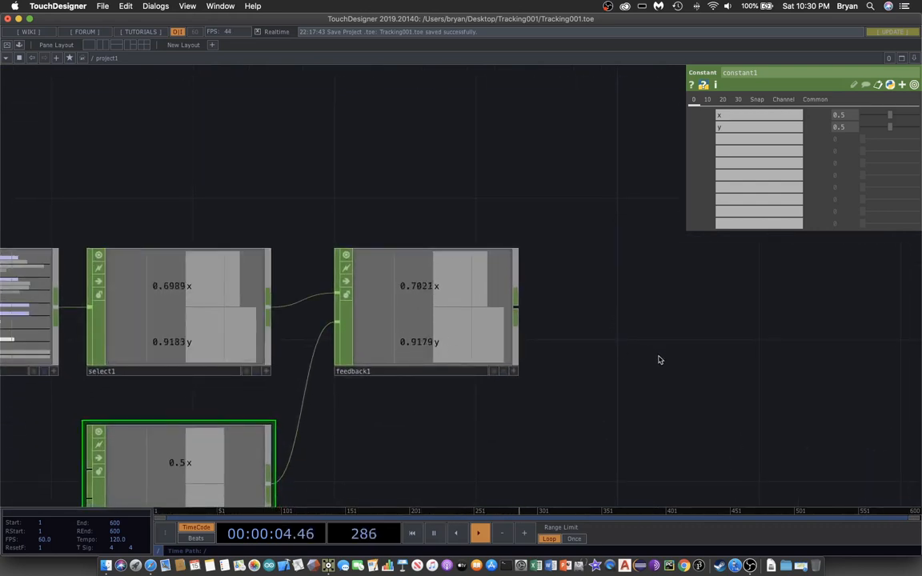
scroll(660, 384, "down", 5)
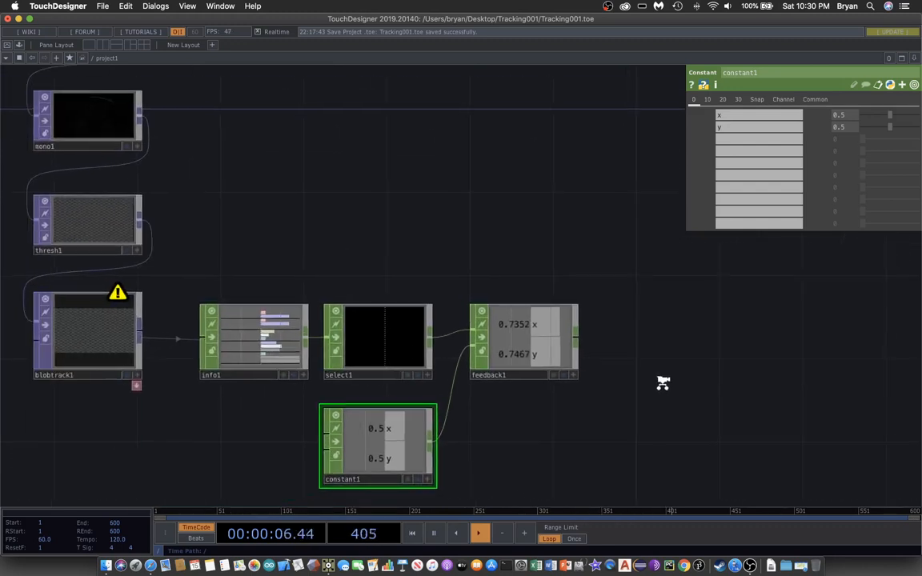
- Add a Rectangle TOP in the empty area above info1, beside mono1
scroll(713, 349, "down", 3)
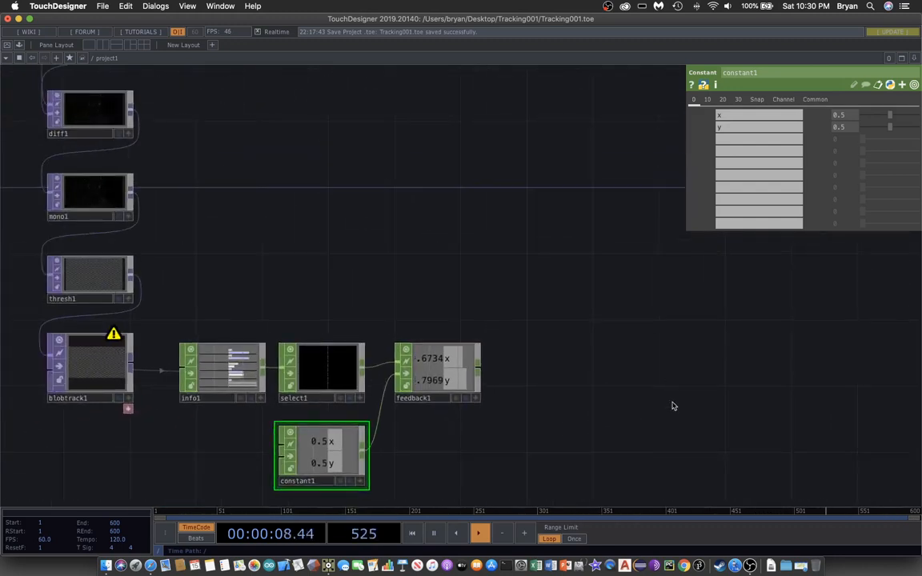
scroll(675, 407, "down", 1)
left_click_drag(715, 453, 628, 475)
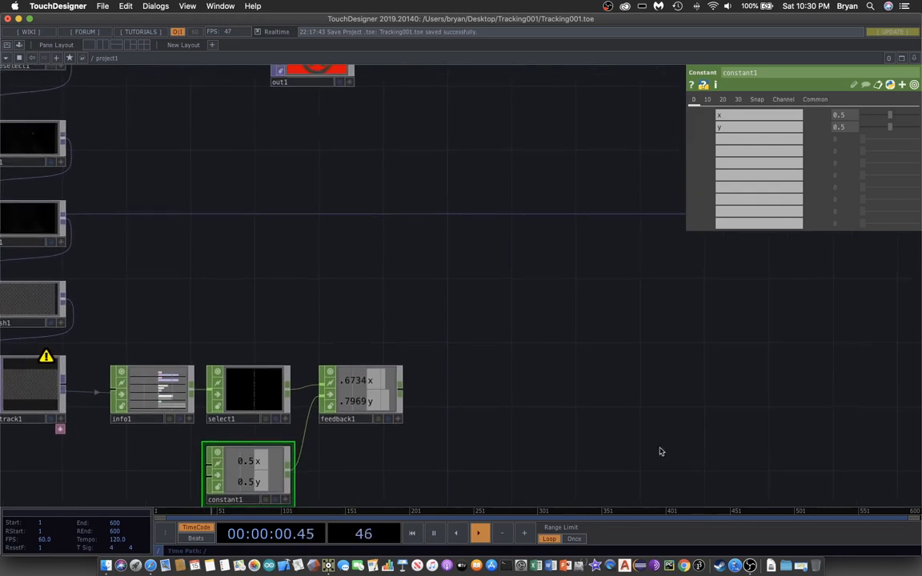
left_click_drag(542, 415, 557, 379)
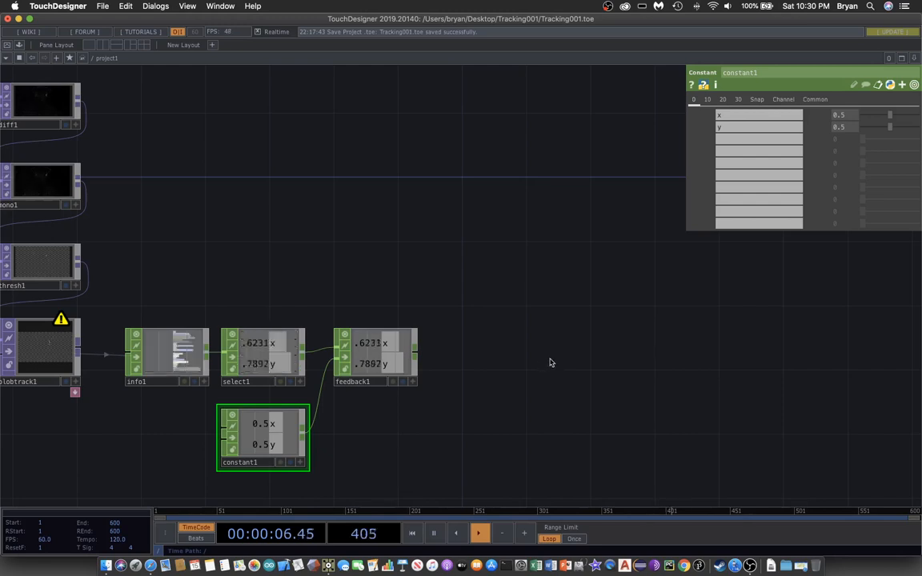
key("Tab")
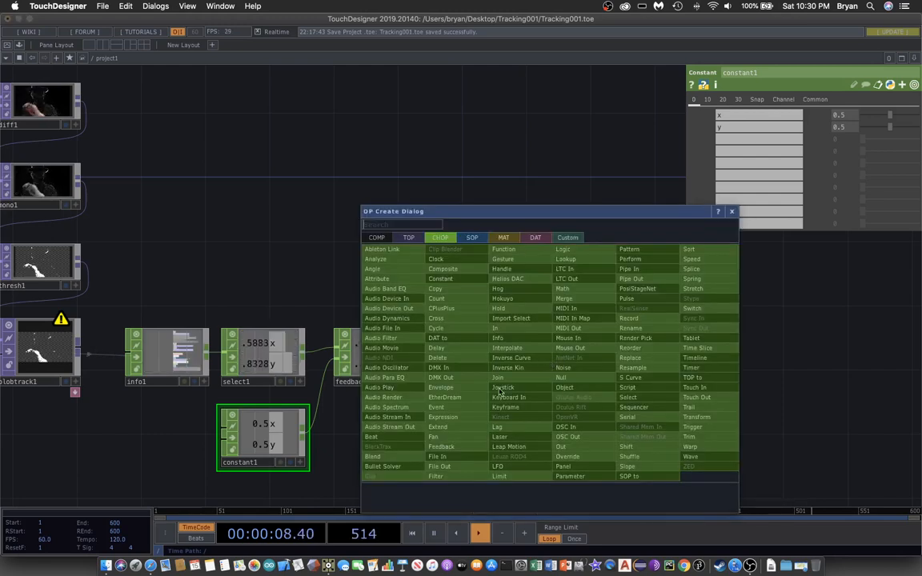
left_click(409, 239)
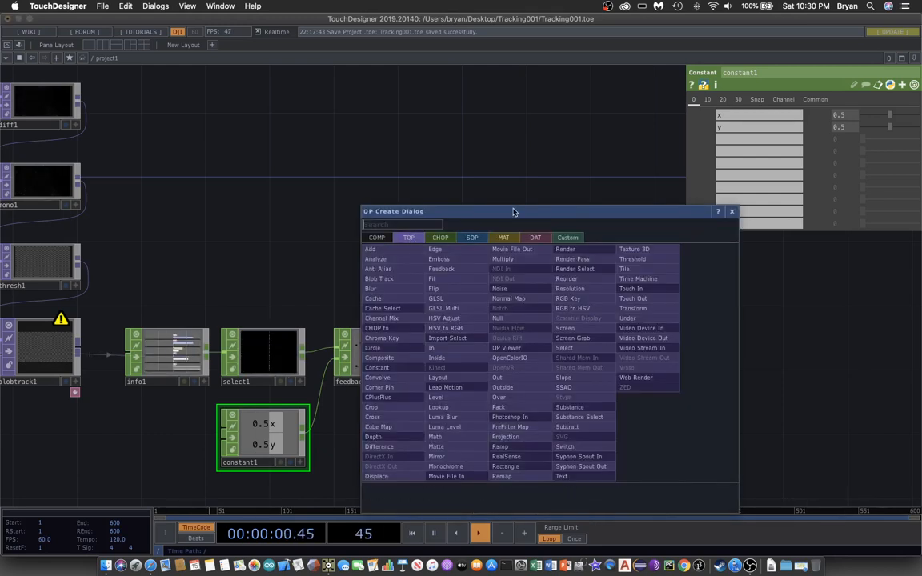
left_click_drag(514, 212, 566, 125)
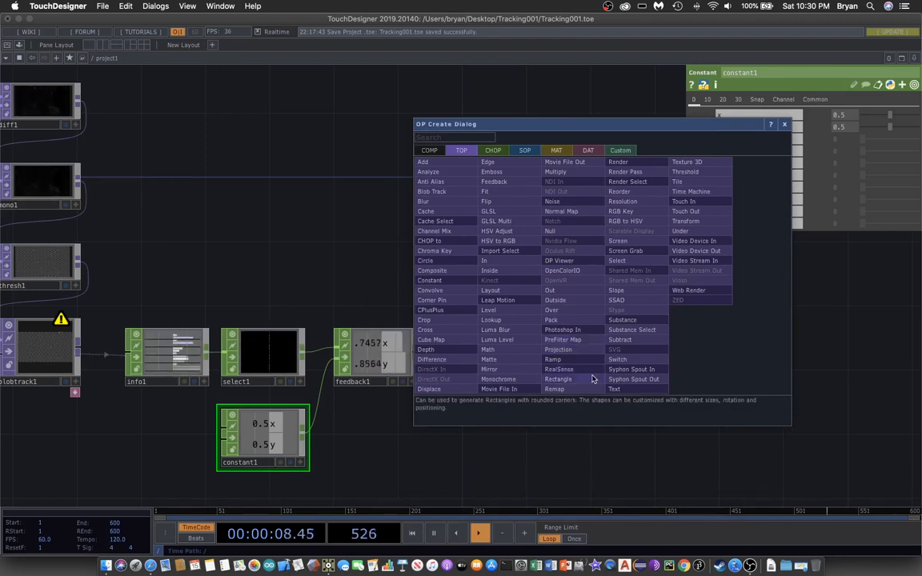
left_click(560, 379)
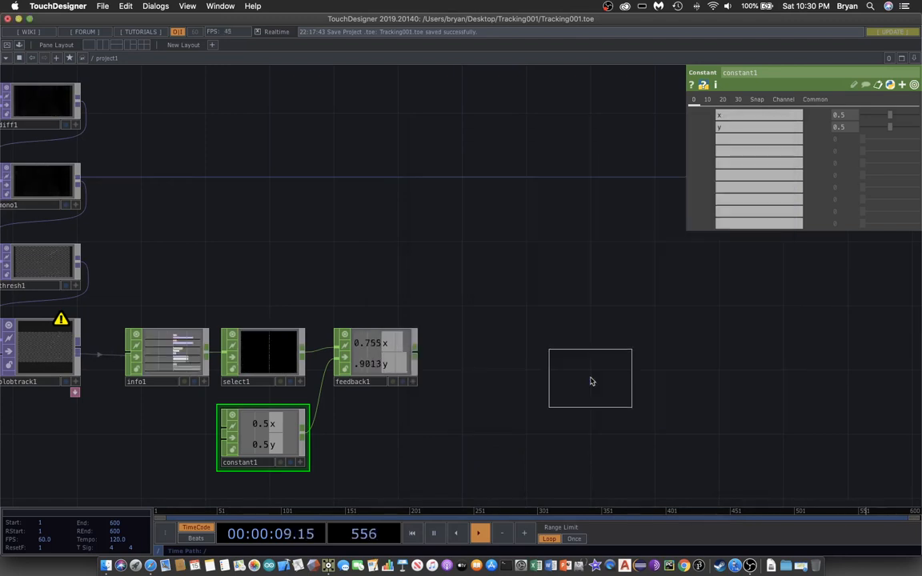
left_click(169, 193)
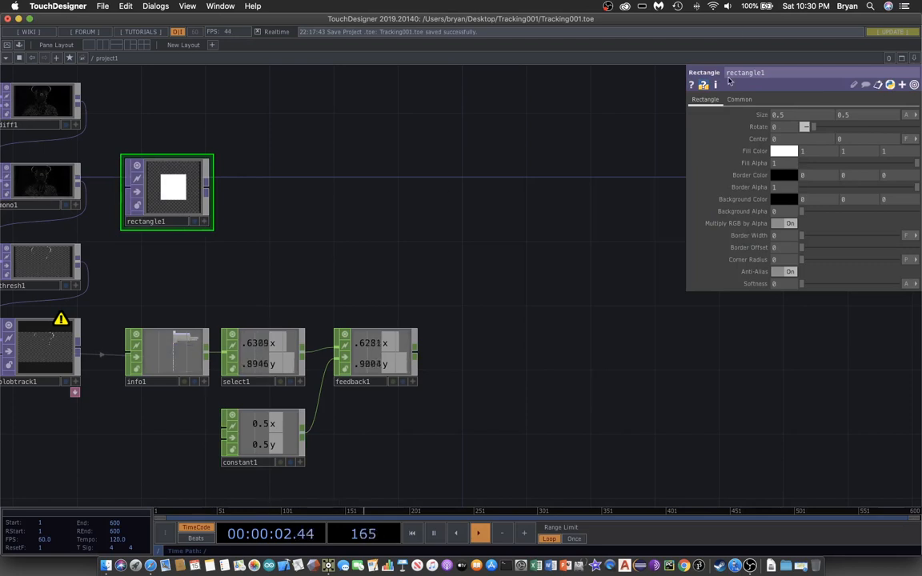
- Set rectangle1's output to a custom resolution of 1280 x 720
left_click(739, 100)
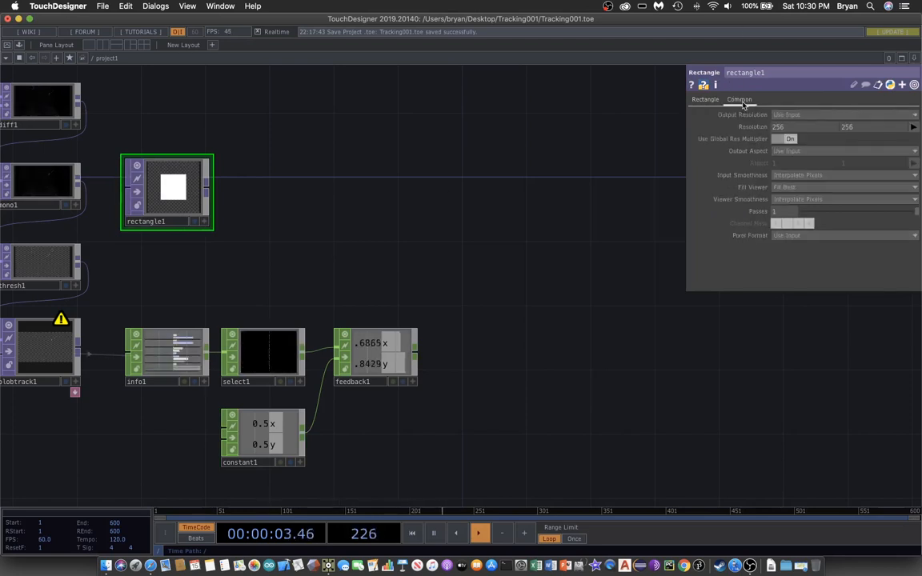
left_click(913, 116)
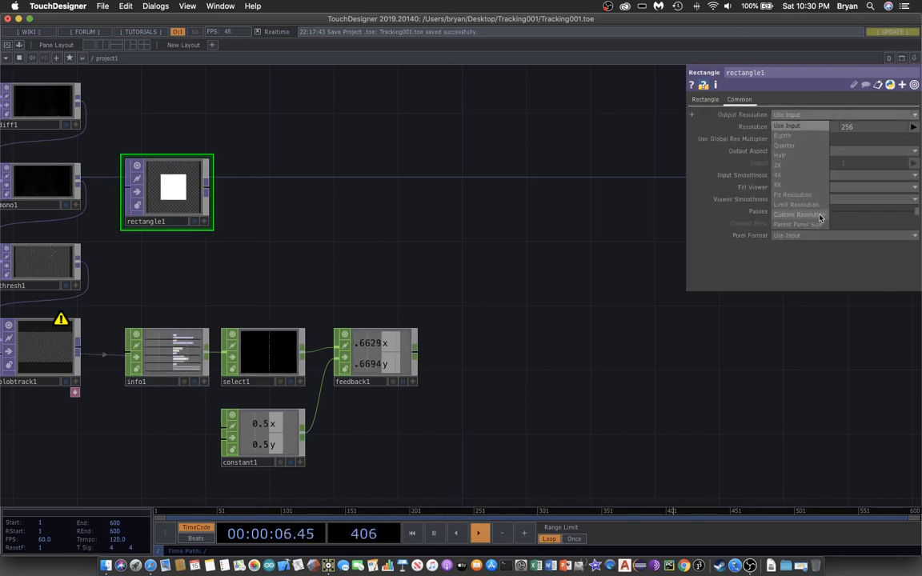
left_click(798, 215)
left_click(913, 126)
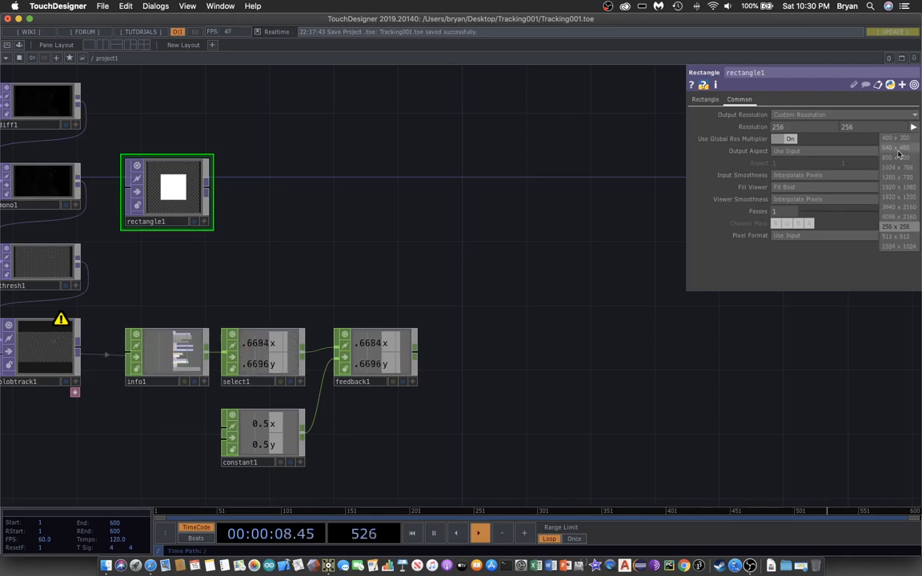
left_click(900, 176)
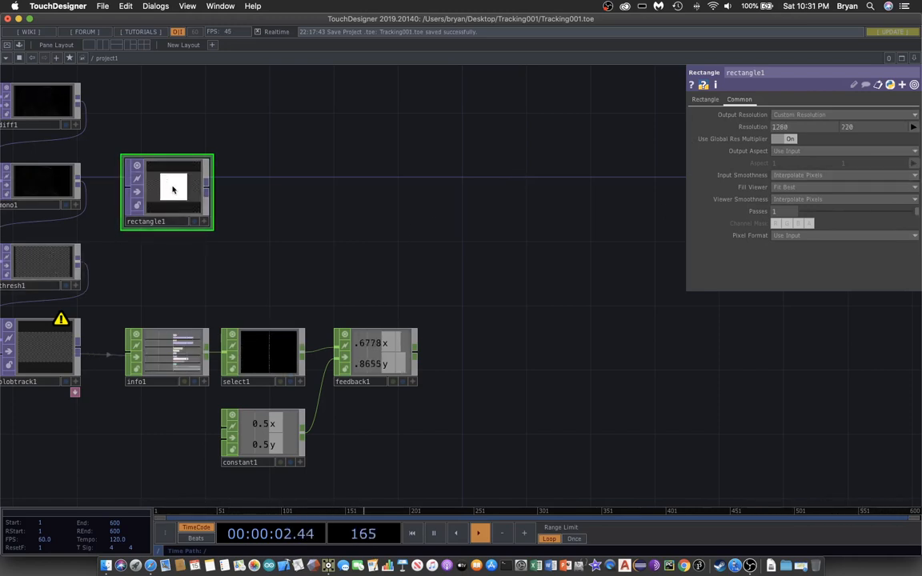
- Set rectangle1's size to 0.005 wide and 1 high, showing its output as the network background to check the line
left_click_drag(465, 208, 550, 194)
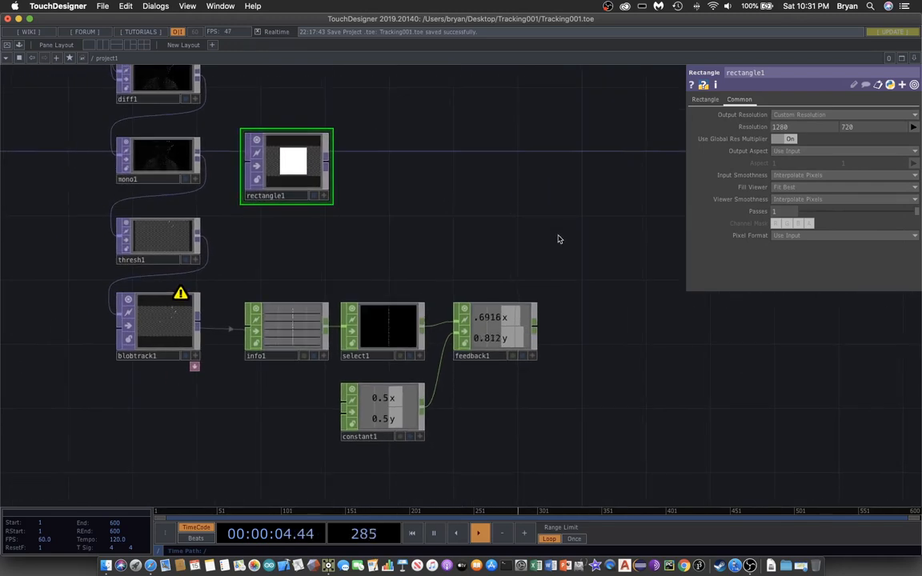
scroll(558, 239, "up", 1)
scroll(515, 247, "up", 1)
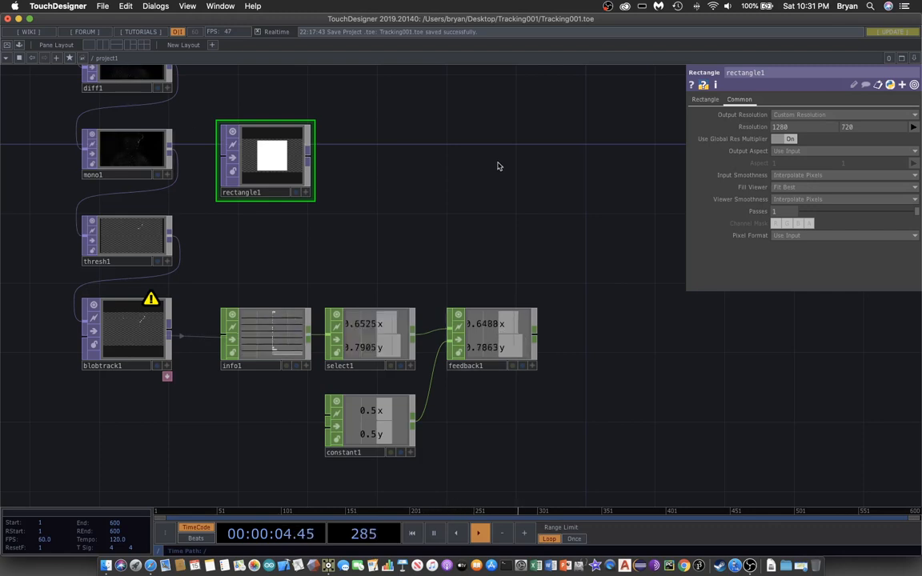
left_click(703, 103)
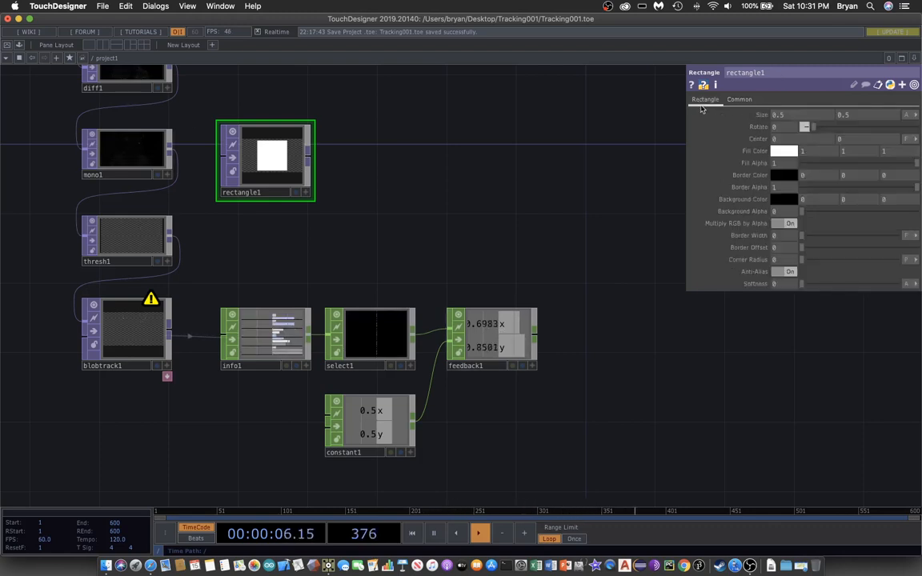
left_click(788, 115)
type("0.0")
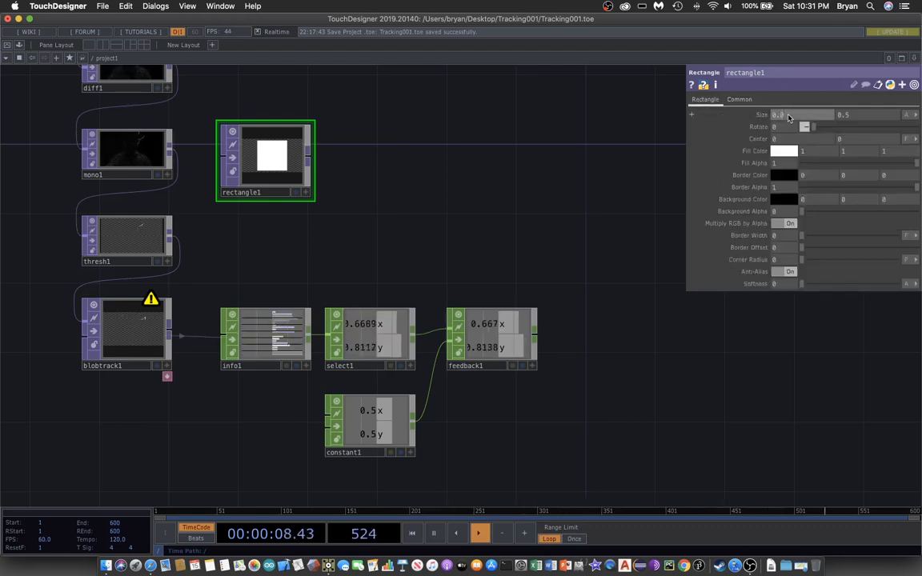
type("1")
key("Return")
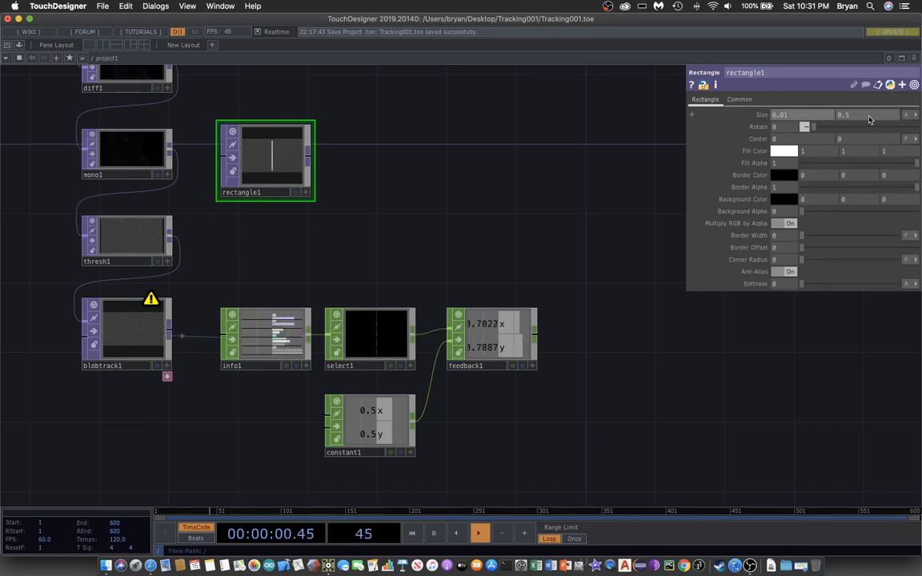
left_click(295, 192)
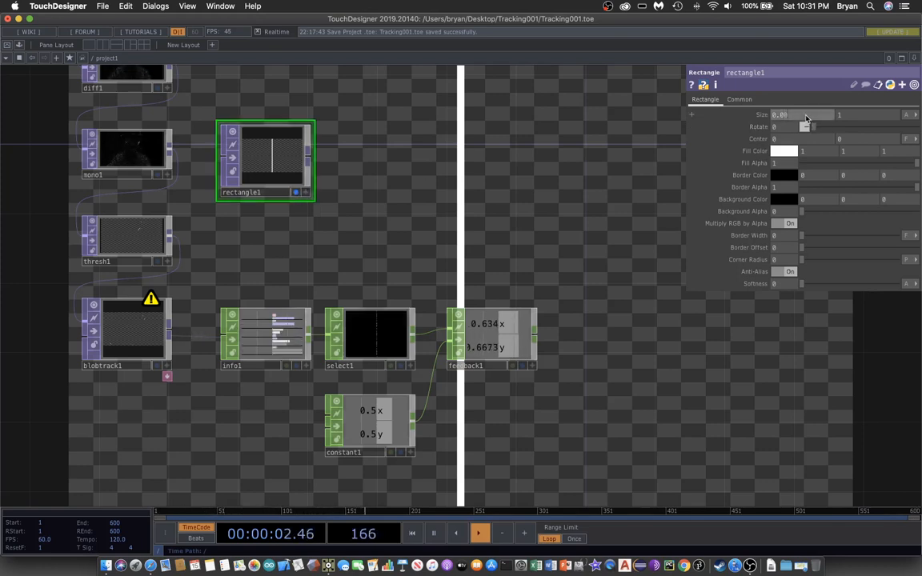
type("5")
key("Return")
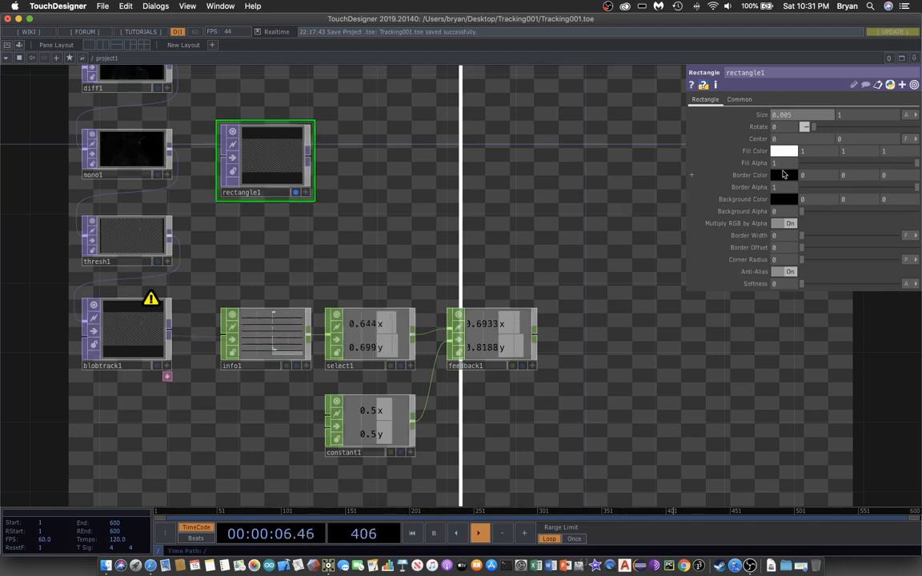
- Change rectangle1's fill color to pure red and turn off its background display
left_click(784, 152)
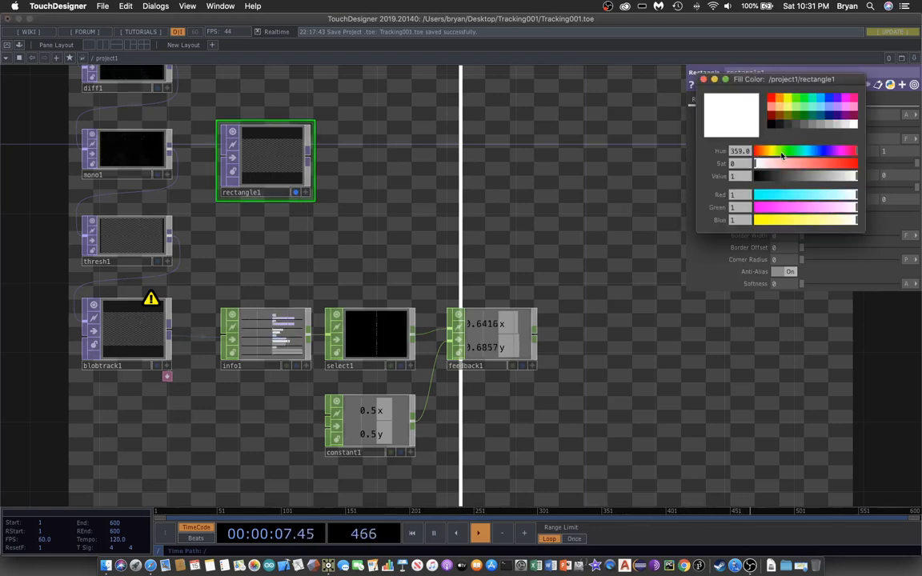
left_click(772, 100)
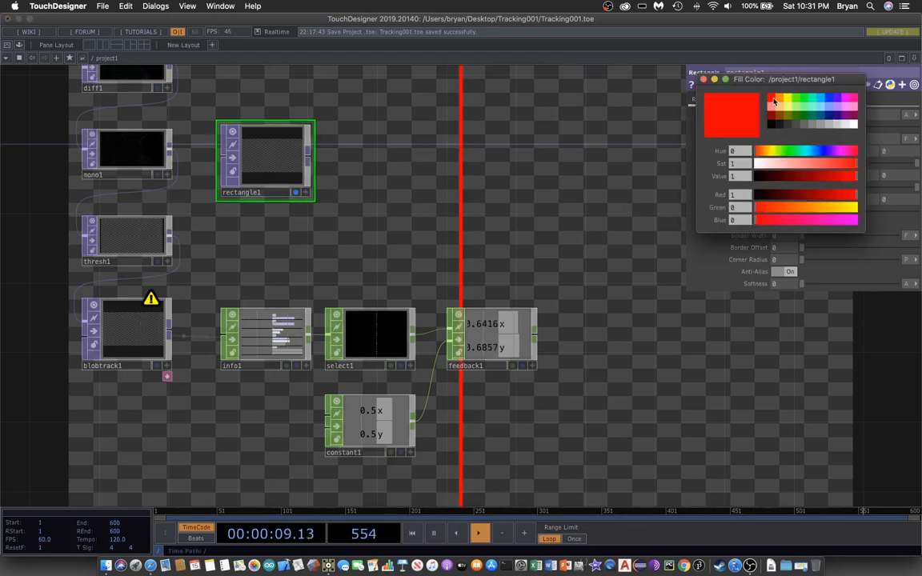
left_click(704, 80)
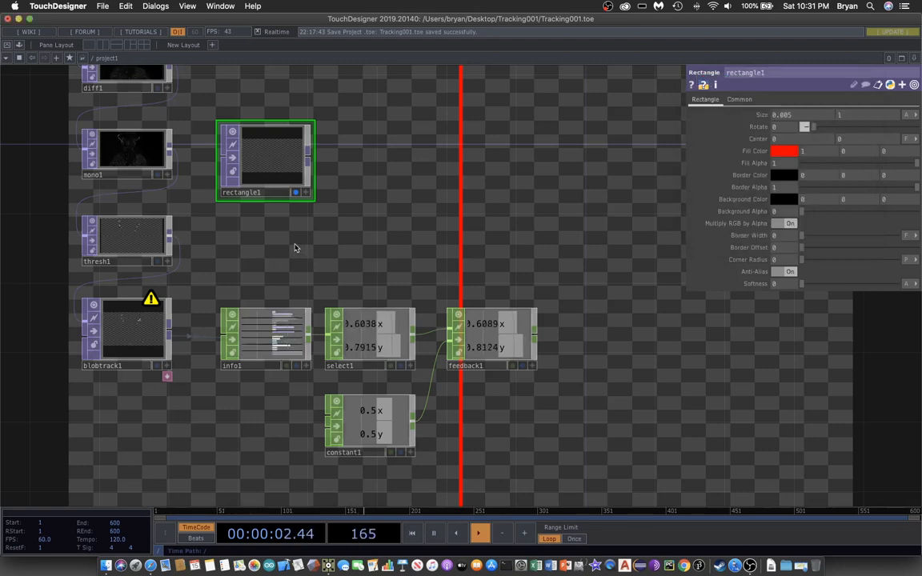
left_click(295, 194)
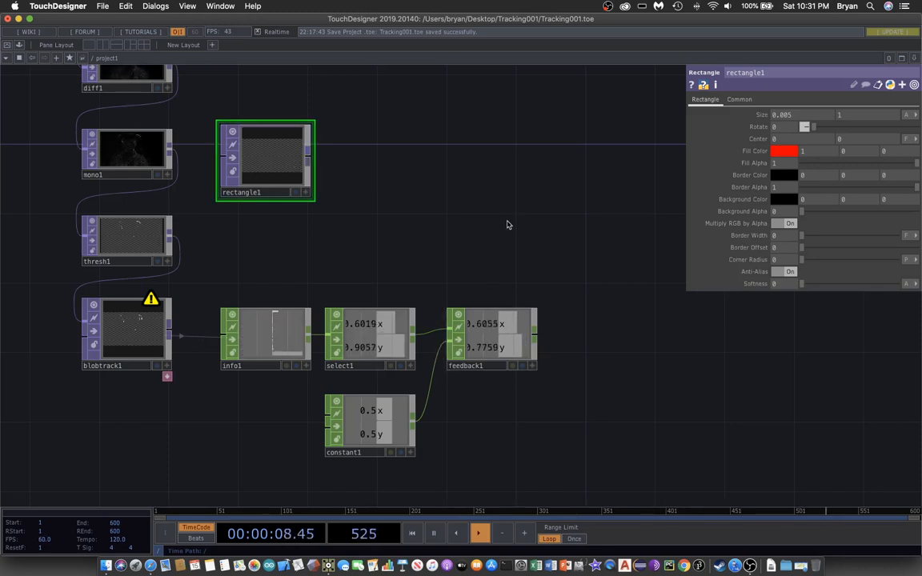
- Add a Transform TOP beside rectangle1 and feed rectangle1's output into it
key("Tab")
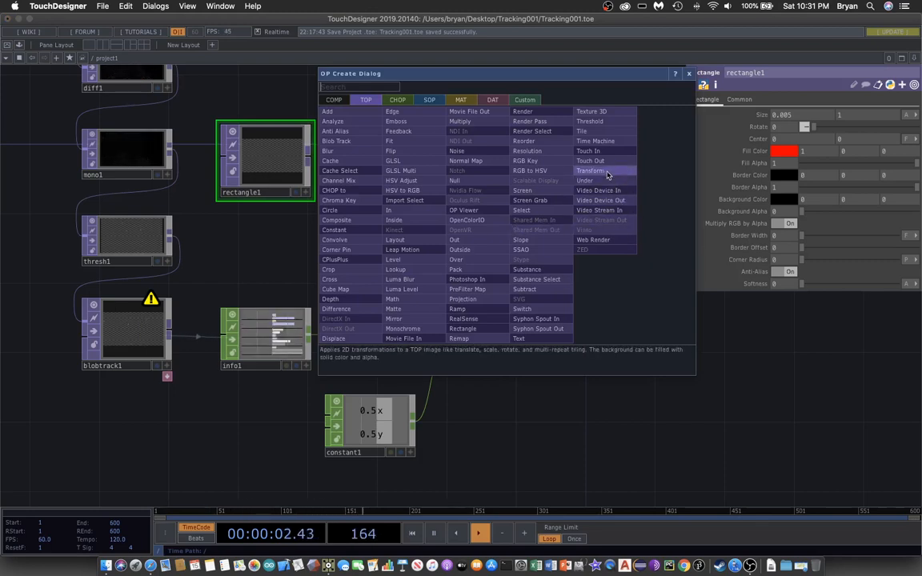
left_click(548, 160)
left_click(412, 164)
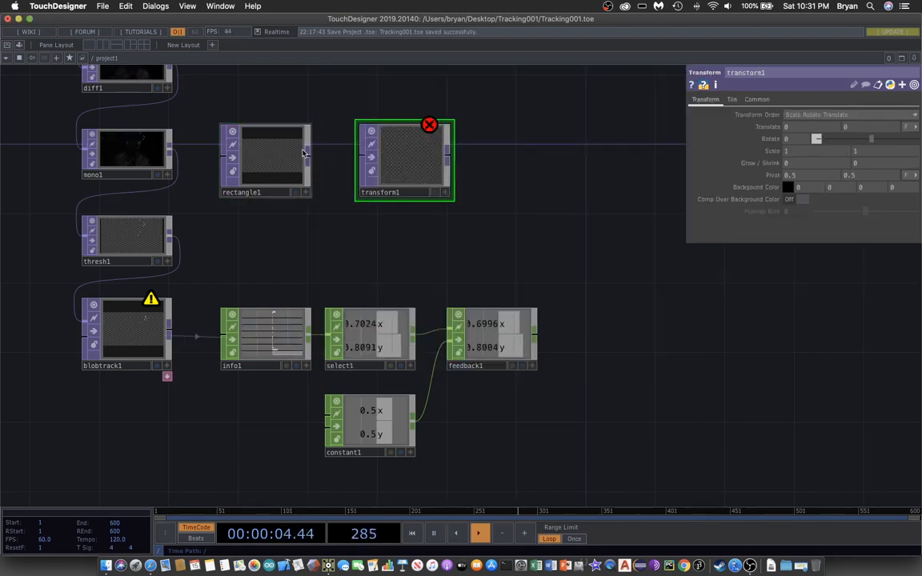
left_click(362, 155)
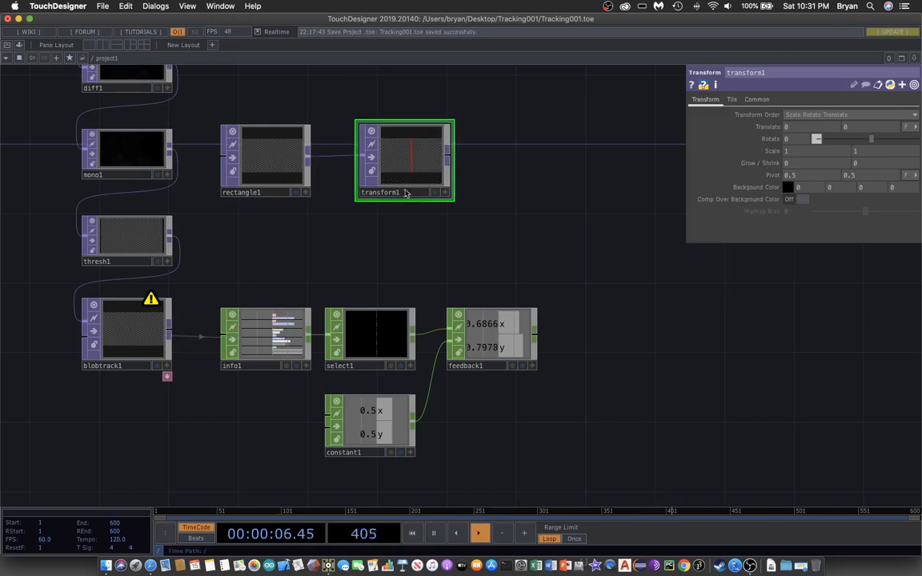
- Set transform1's X translate to -0.5 while previewing its output in the network background, and turn the preview off
left_click(435, 191)
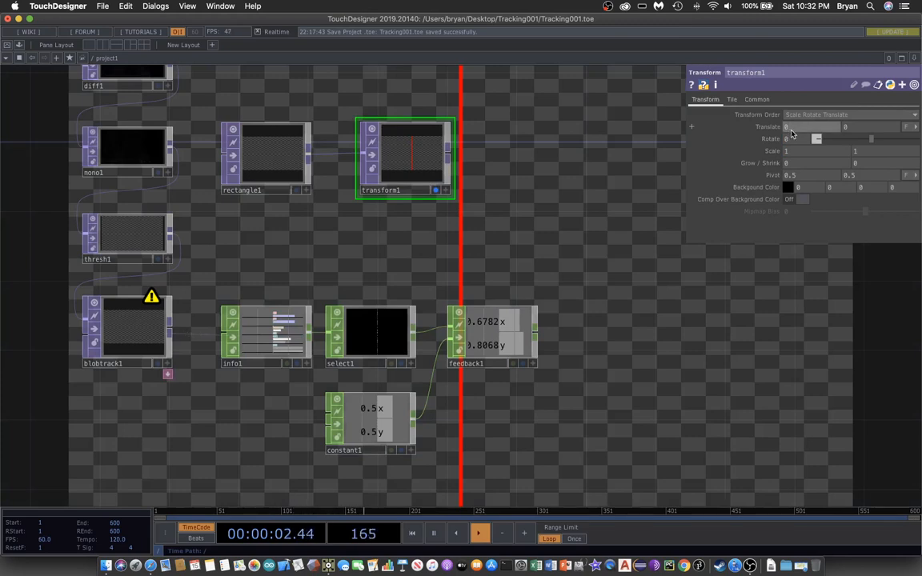
type(".5")
key("Return")
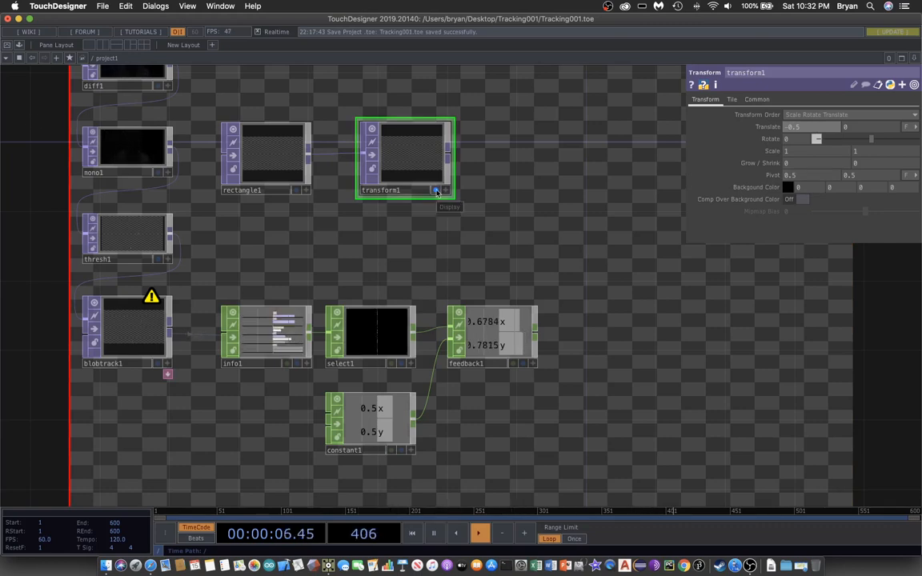
left_click(436, 190)
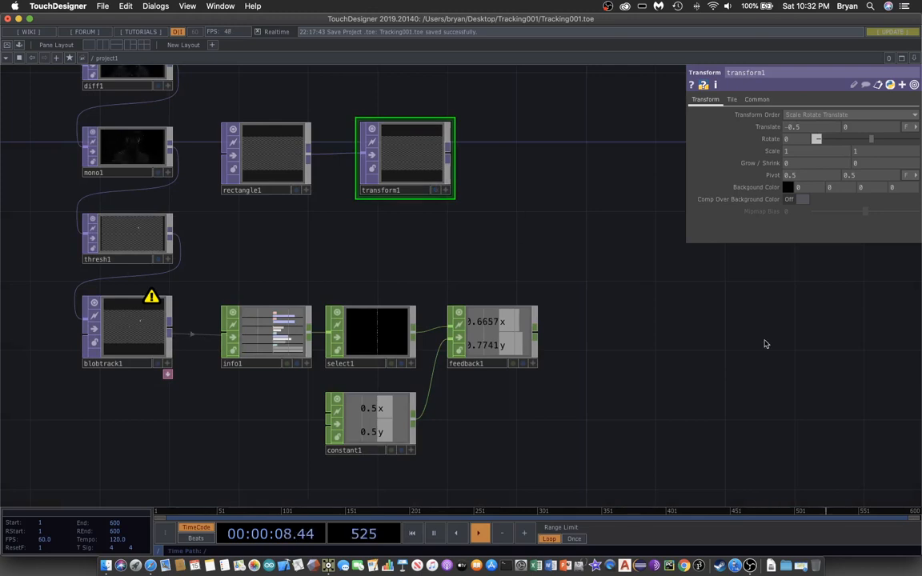
scroll(764, 344, "right", 5)
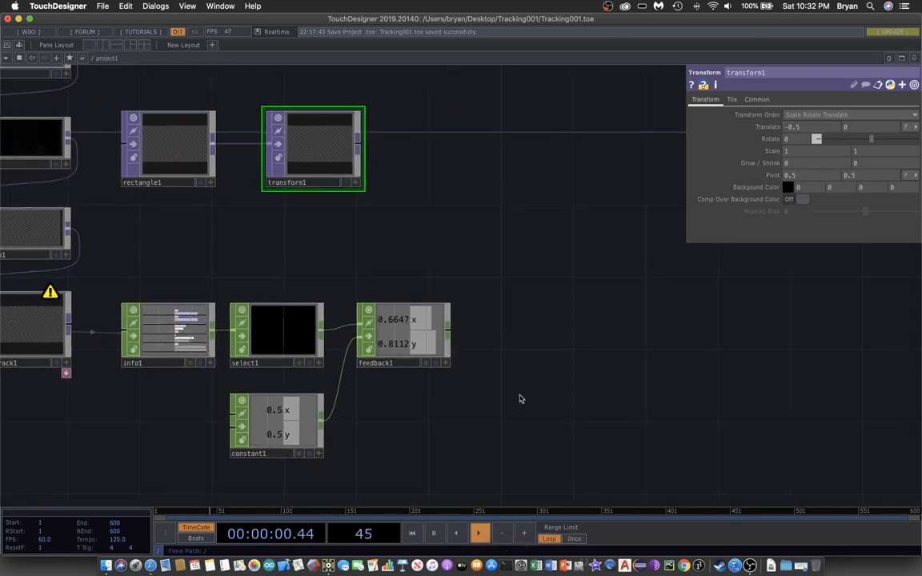
scroll(520, 398, "up", 3)
scroll(549, 405, "up", 2)
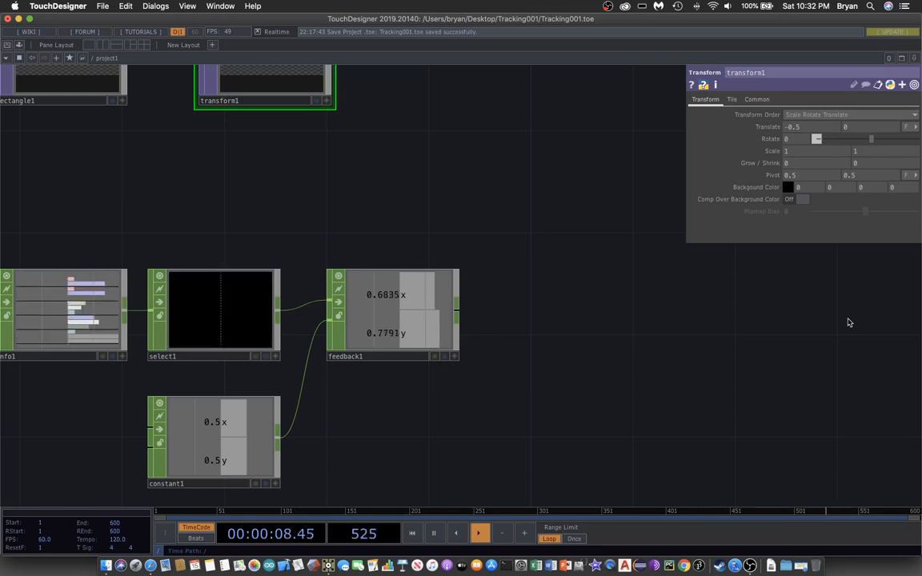
scroll(660, 363, "down", 2)
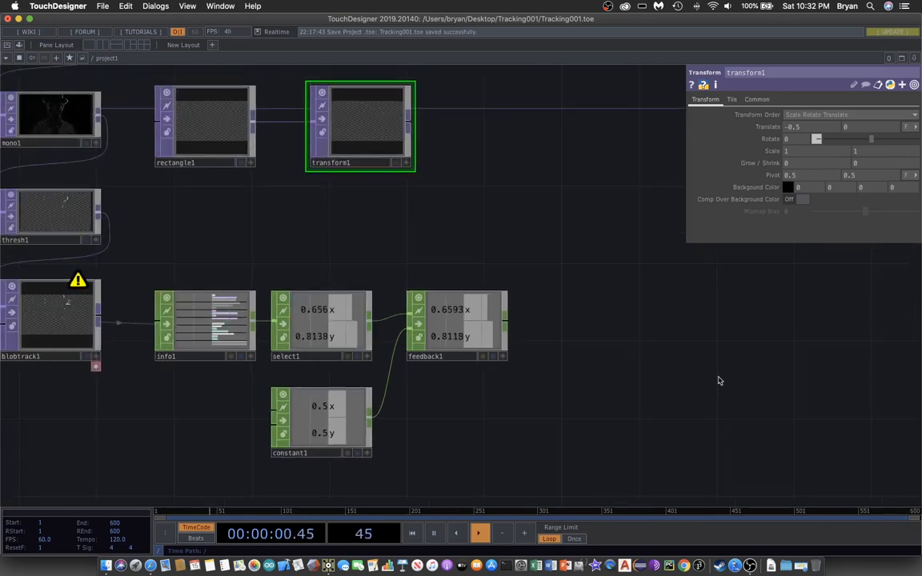
left_click_drag(718, 377, 648, 364)
key("Tab")
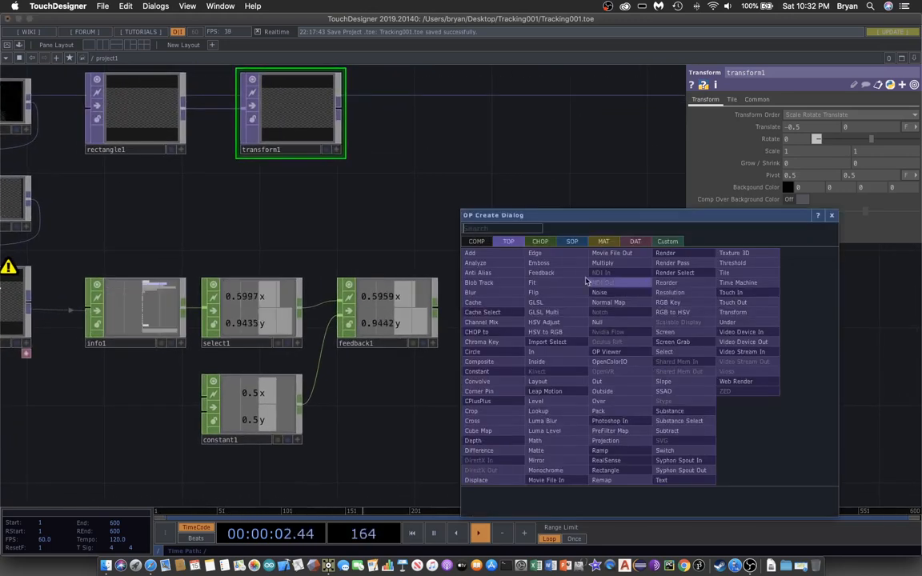
left_click(540, 240)
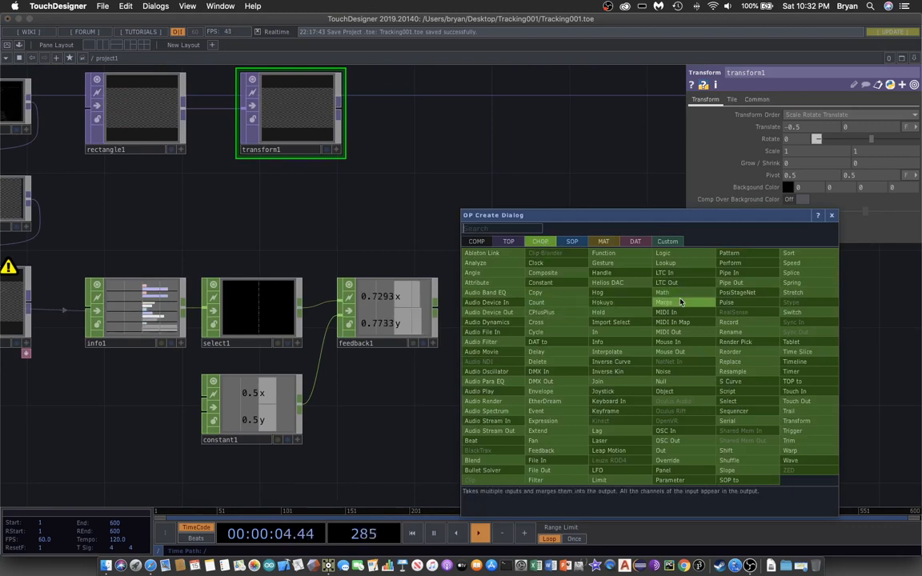
left_click(611, 268)
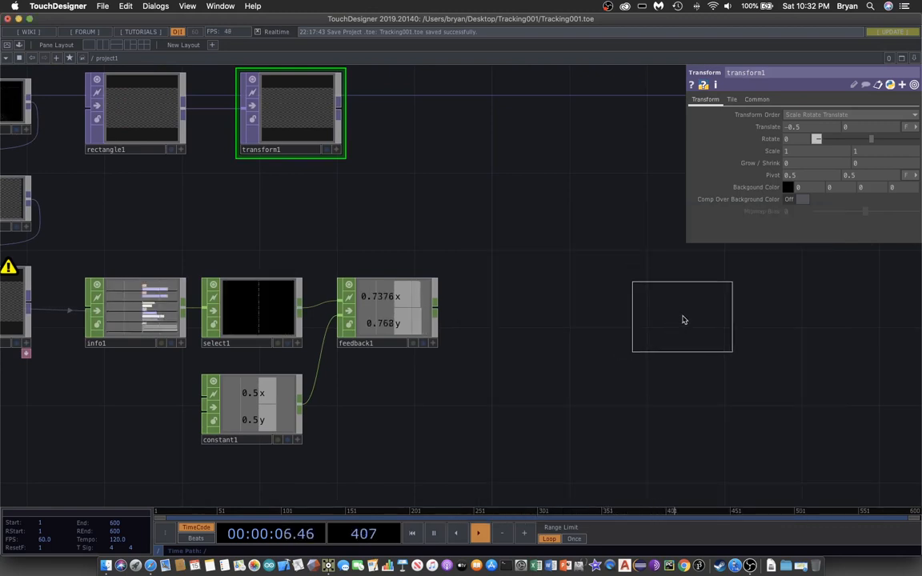
left_click(682, 318)
key("Delete")
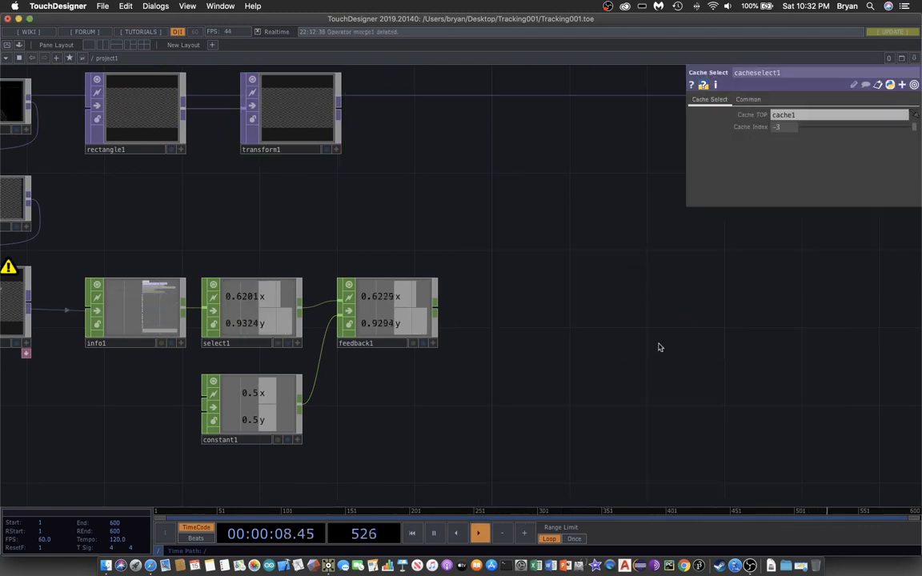
- Add a Math CHOP beside feedback1, feed feedback1's output into it, and space the two operators apart
key("Tab")
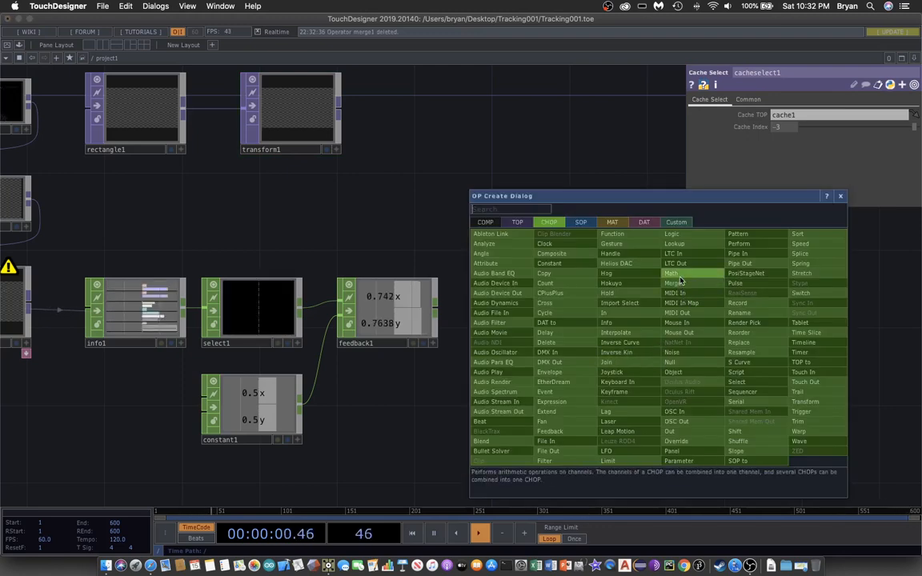
left_click(614, 253)
left_click(520, 318)
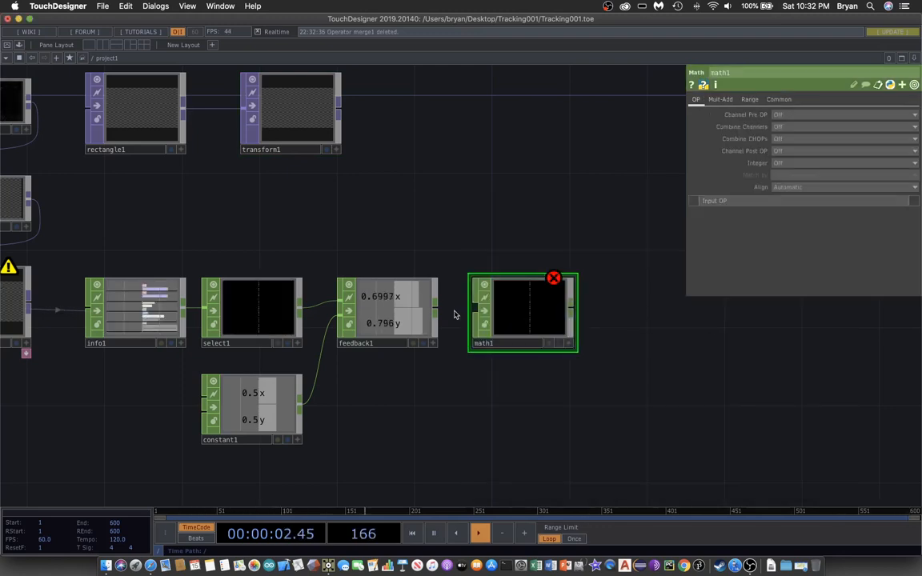
left_click(474, 308)
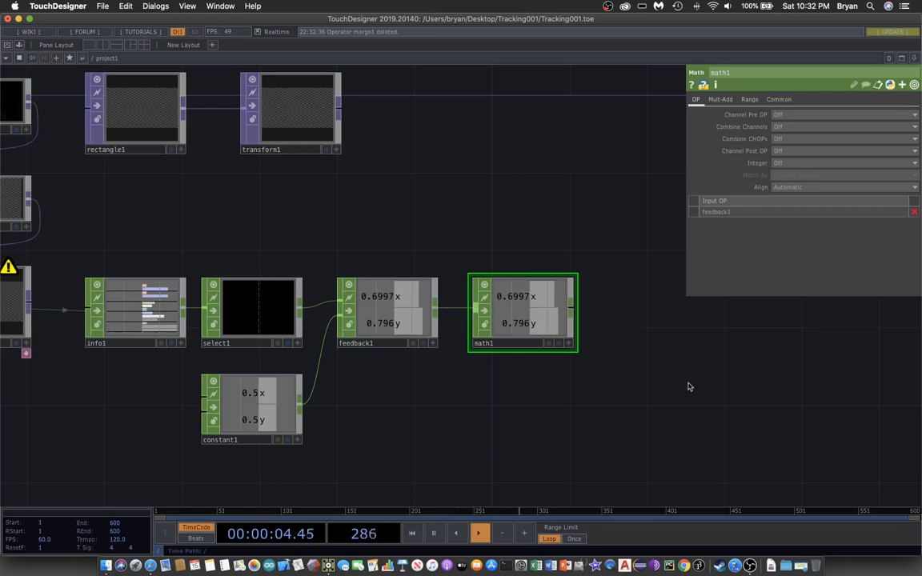
left_click_drag(689, 385, 674, 386)
left_click_drag(515, 312, 534, 313)
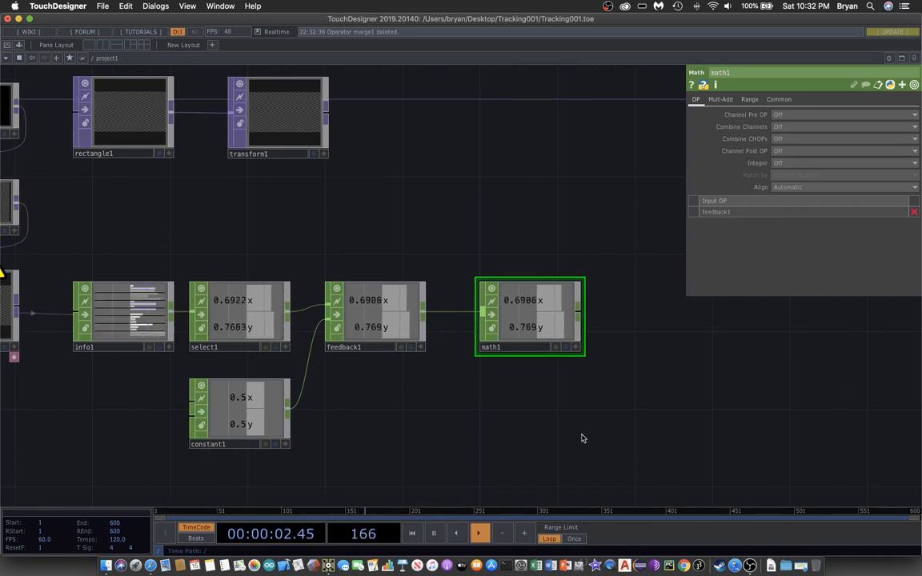
- Set math1's To Range to -0.5 and 0.5
left_click_drag(558, 409, 568, 385)
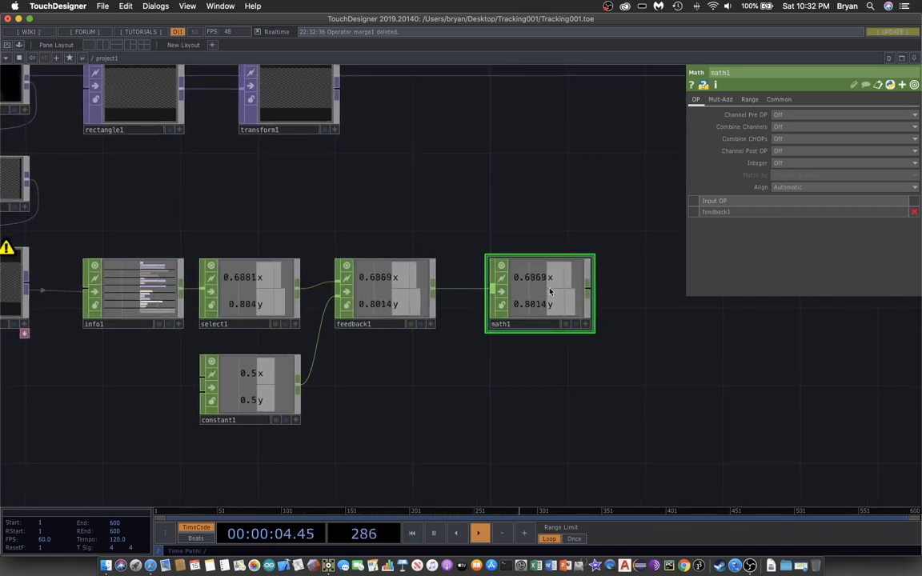
left_click(749, 100)
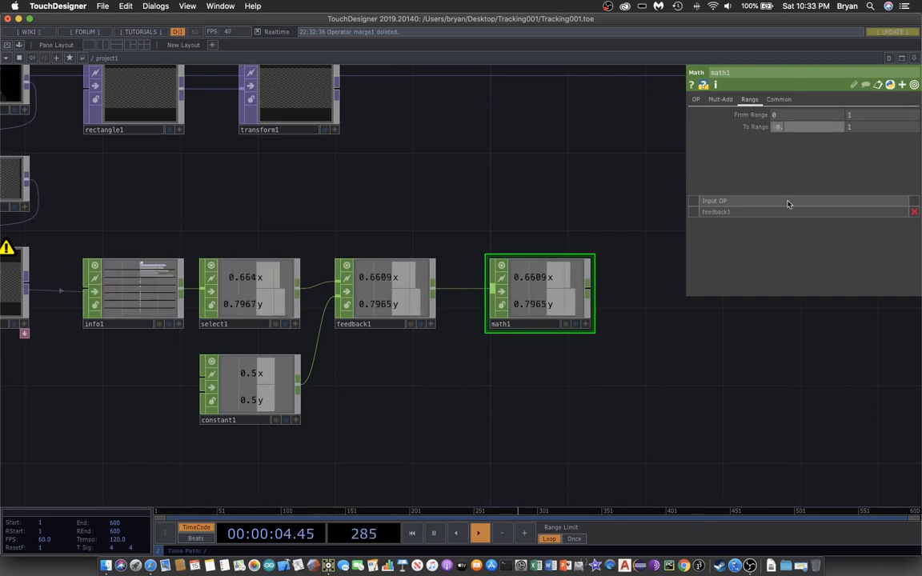
left_click(853, 127)
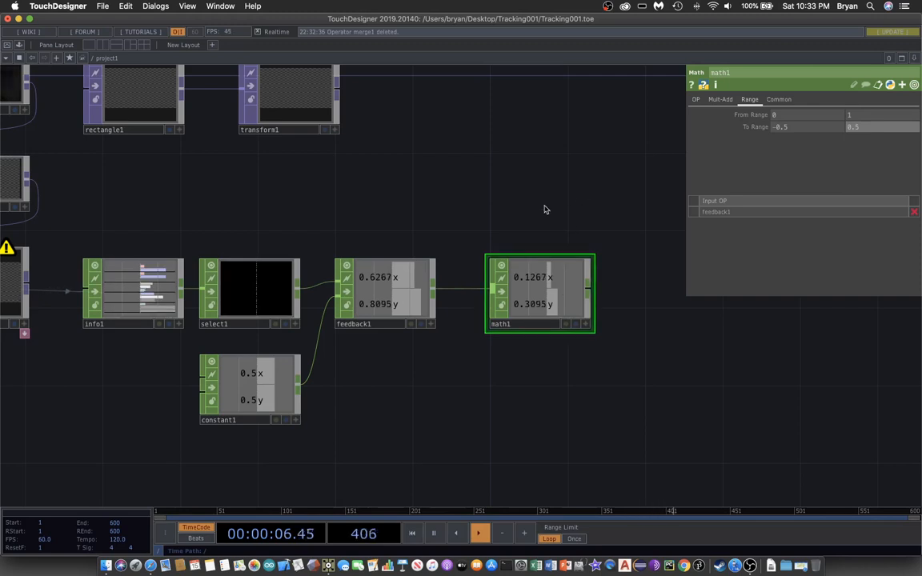
- Add a Null CHOP beside math1, feed math1's output into it, and shift math1 slightly closer to feedback1
left_click_drag(559, 208, 414, 225)
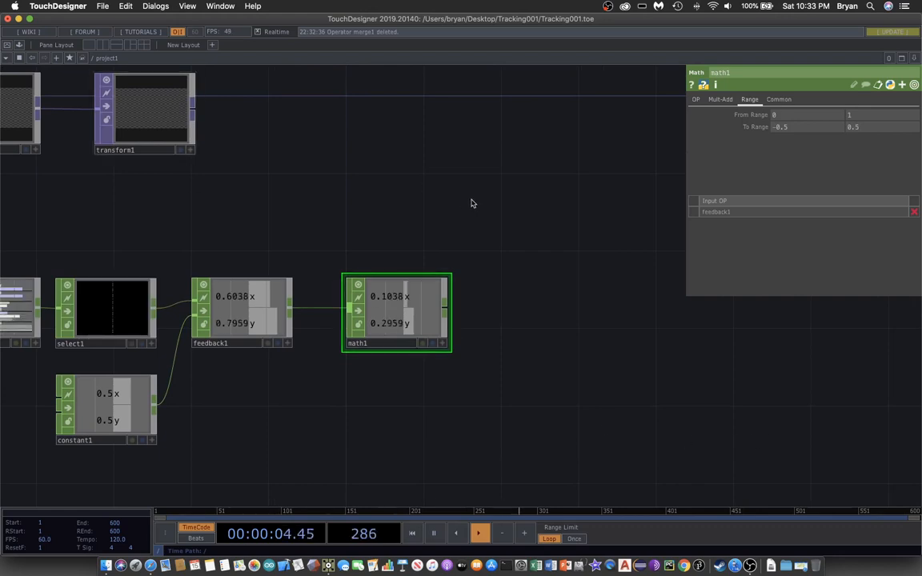
key("Tab")
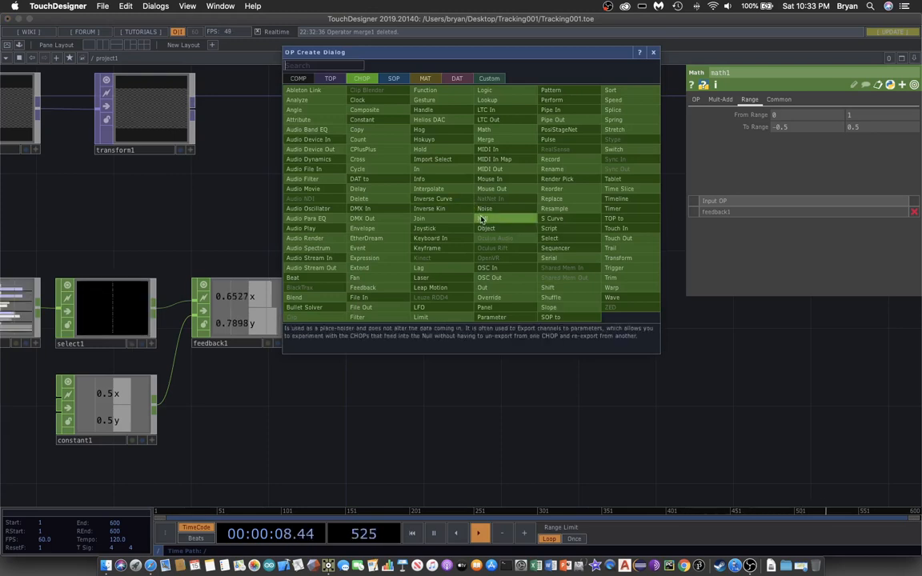
left_click(481, 218)
left_click(561, 315)
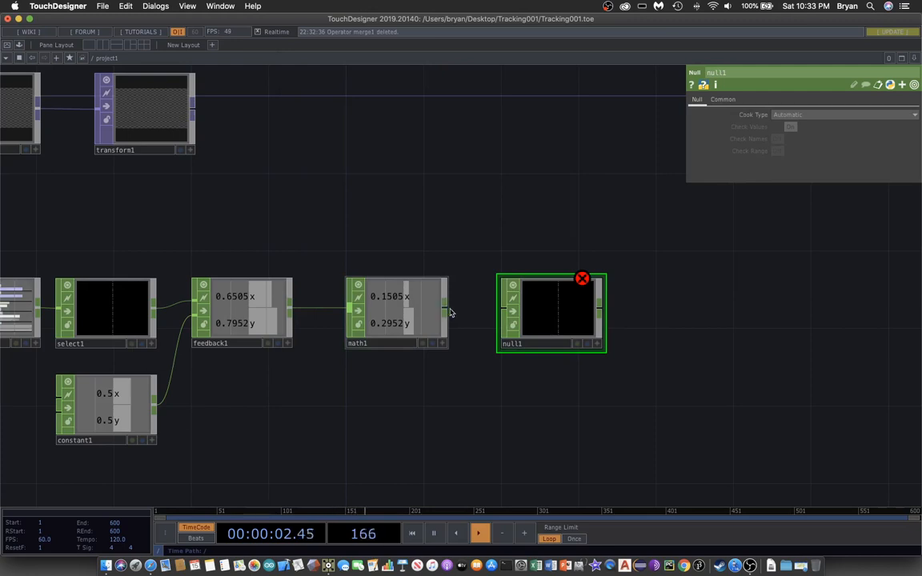
left_click_drag(473, 312, 571, 314)
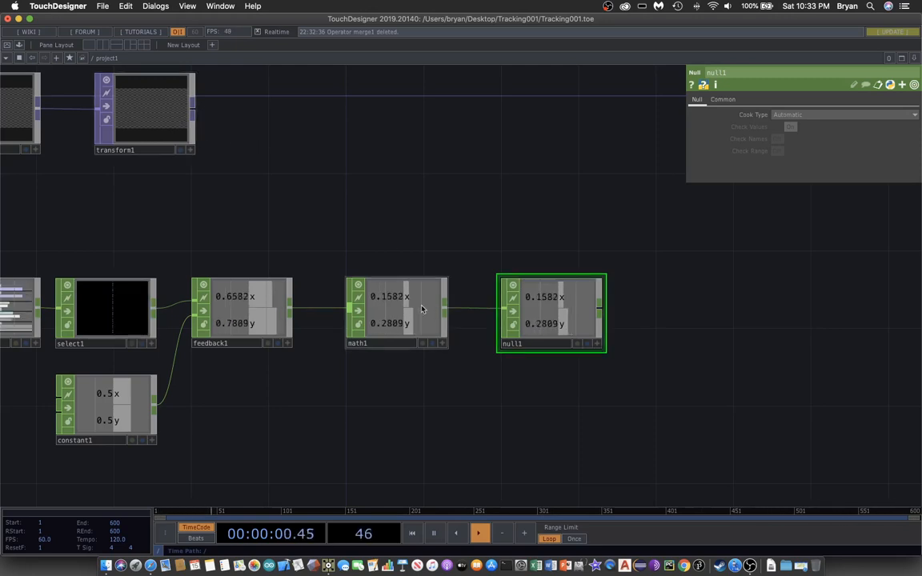
left_click_drag(422, 309, 402, 310)
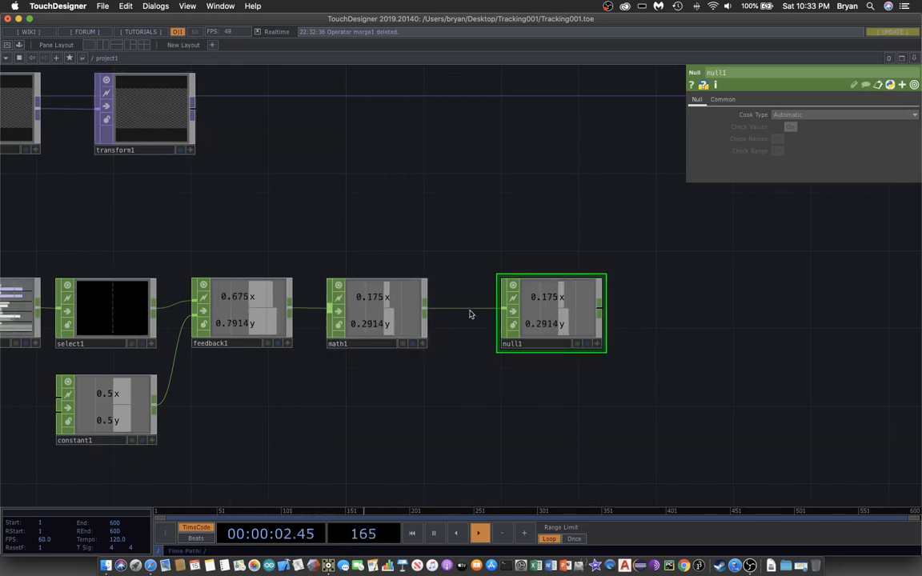
- Export null1's x channel to transform1's X translate as an Export CHOP
left_click_drag(390, 190, 411, 199)
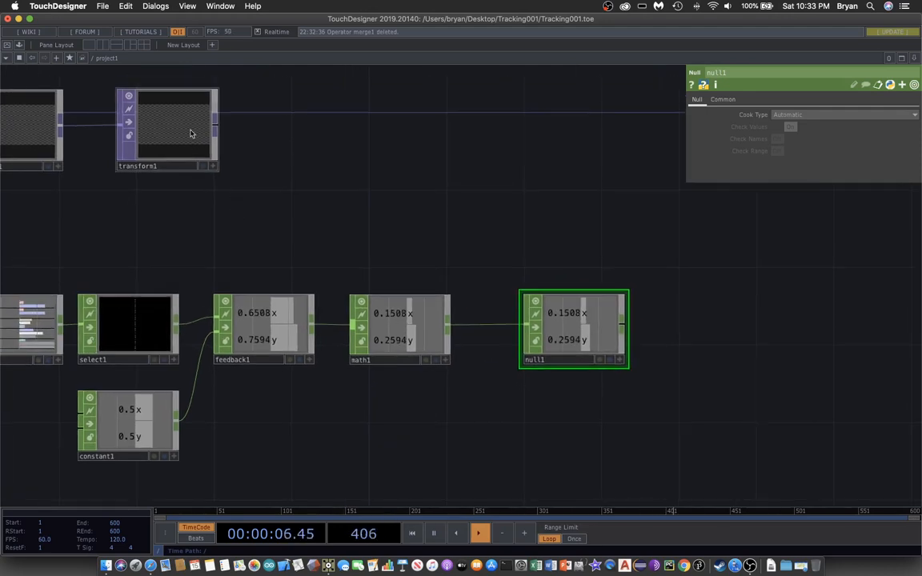
left_click(191, 134)
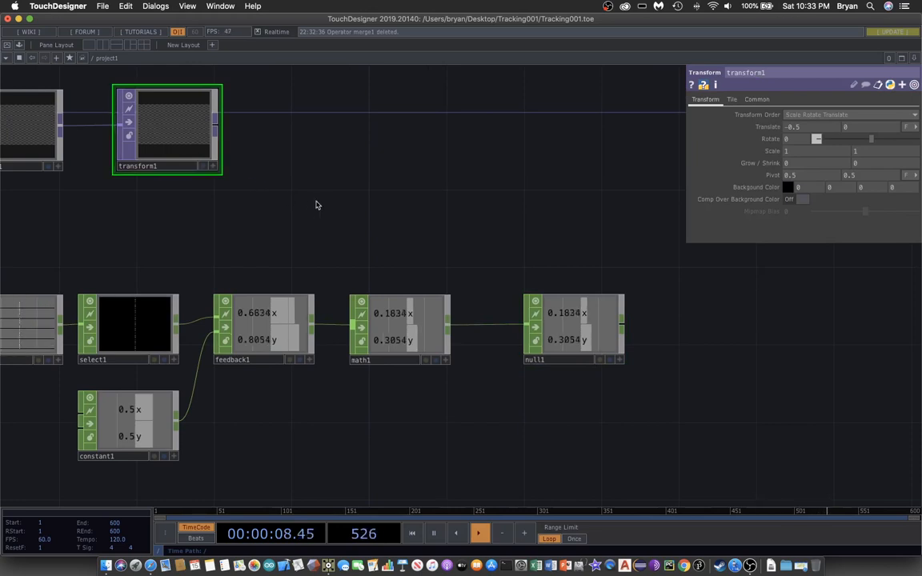
left_click_drag(316, 205, 494, 215)
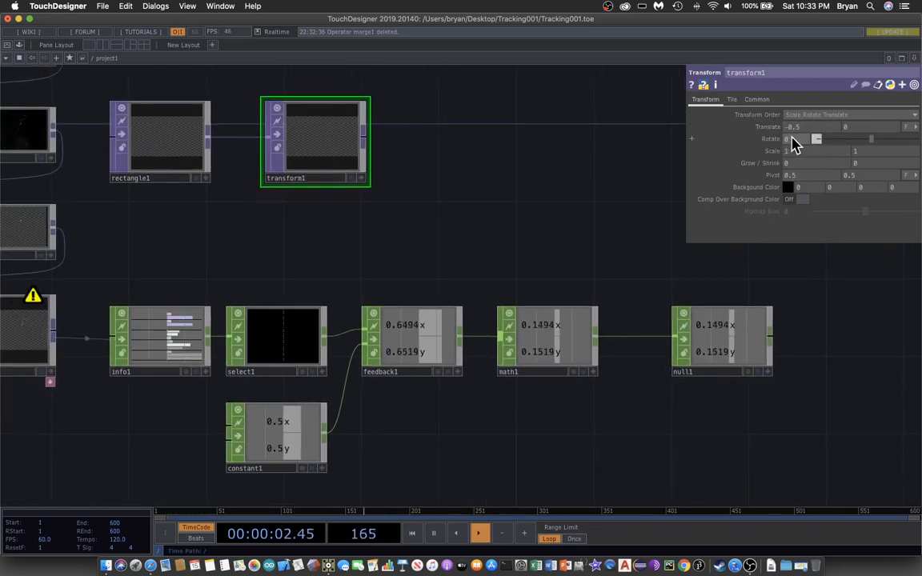
left_click(767, 376)
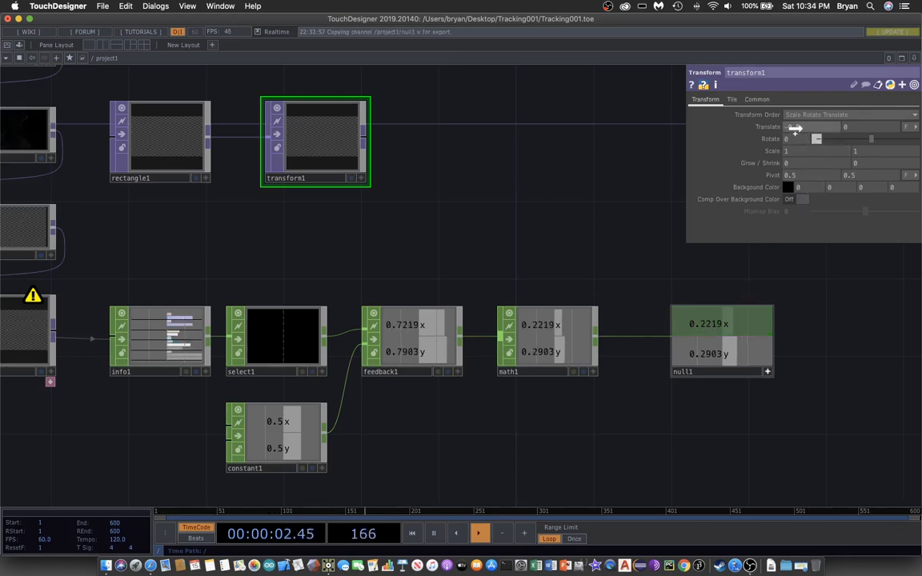
left_click_drag(802, 129, 803, 132)
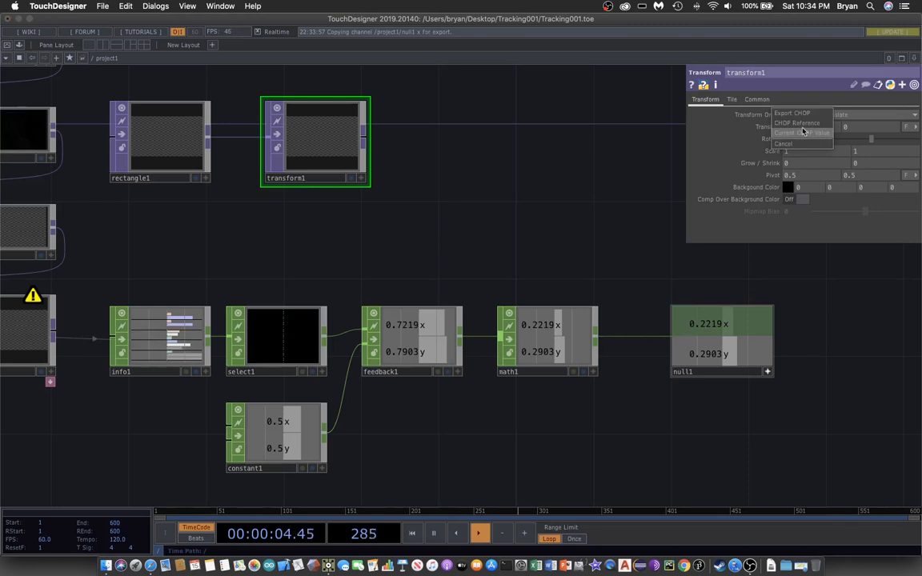
left_click(802, 117)
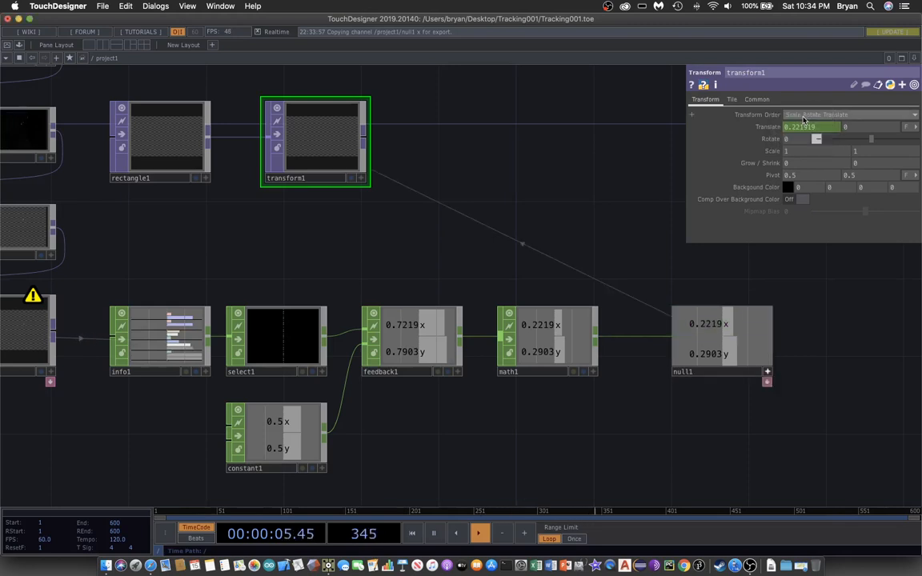
- Preview transform1's moving line in the network background alongside flip1's camera image, and turn both previews off
left_click(350, 178)
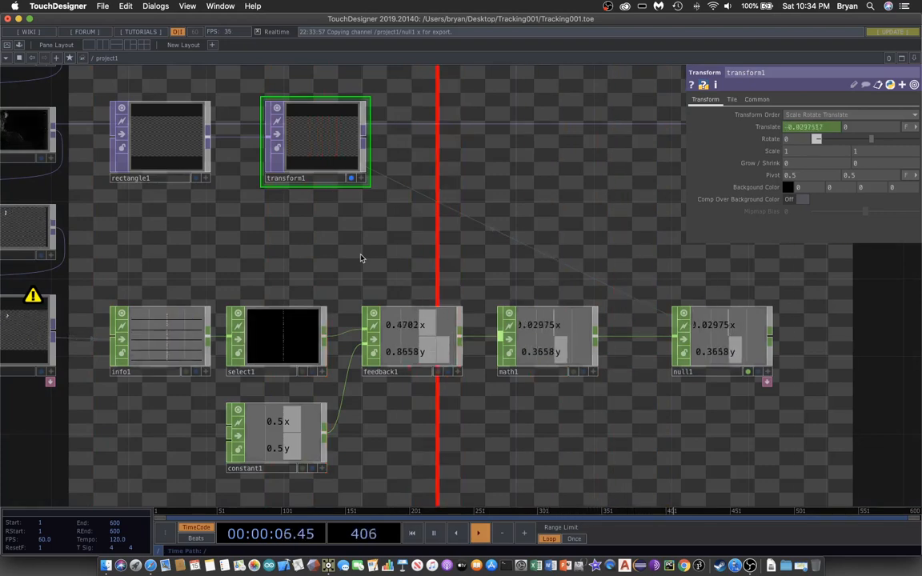
left_click_drag(343, 222, 383, 235)
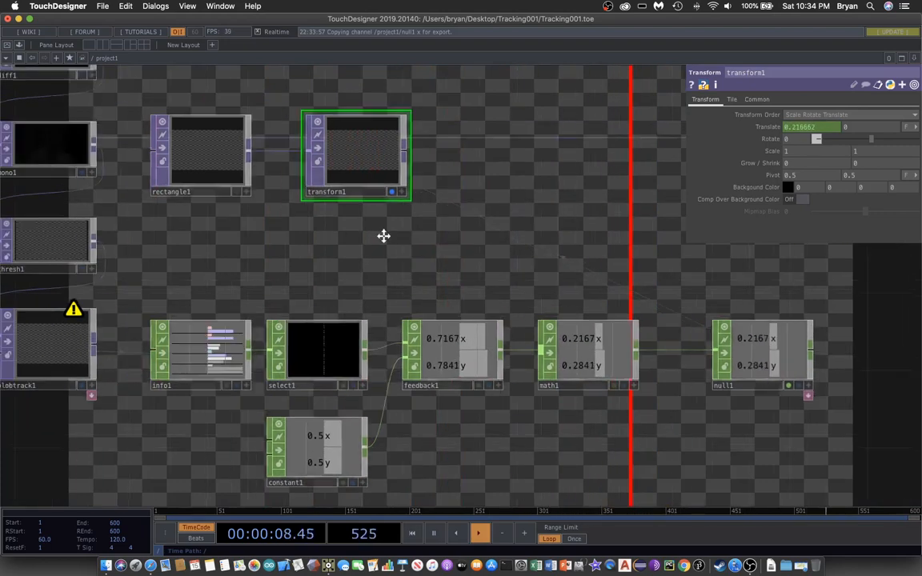
scroll(383, 235, "left", 8)
scroll(386, 144, "up", 2)
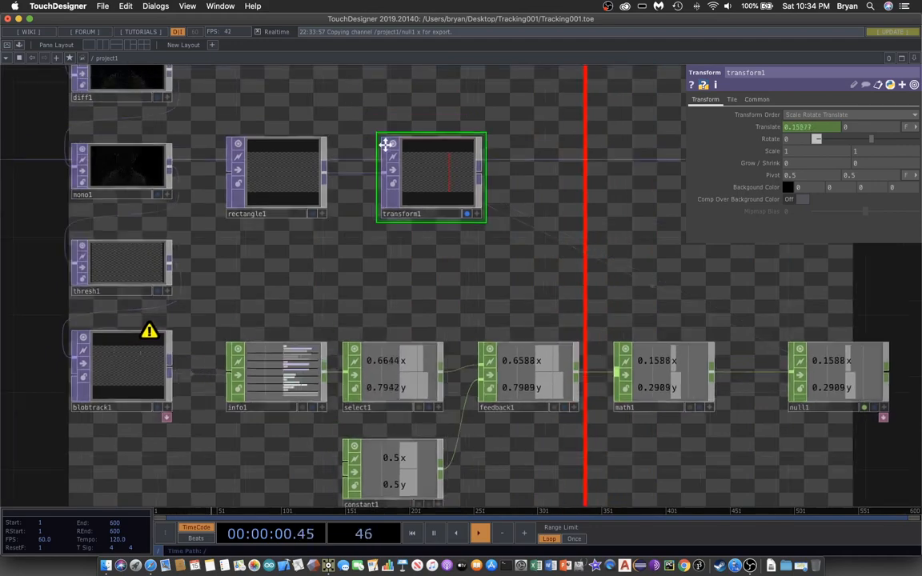
scroll(387, 144, "left", 10)
scroll(386, 144, "up", 10)
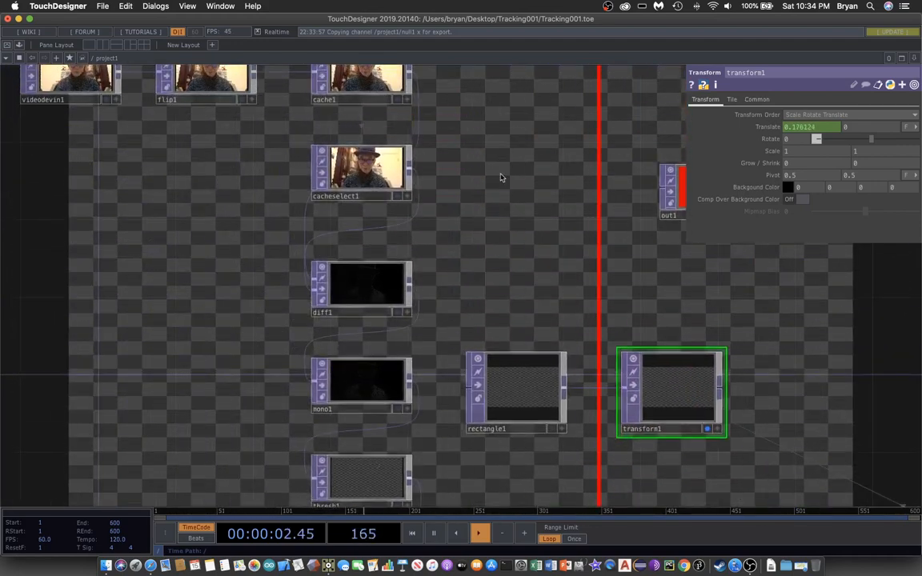
left_click(241, 99)
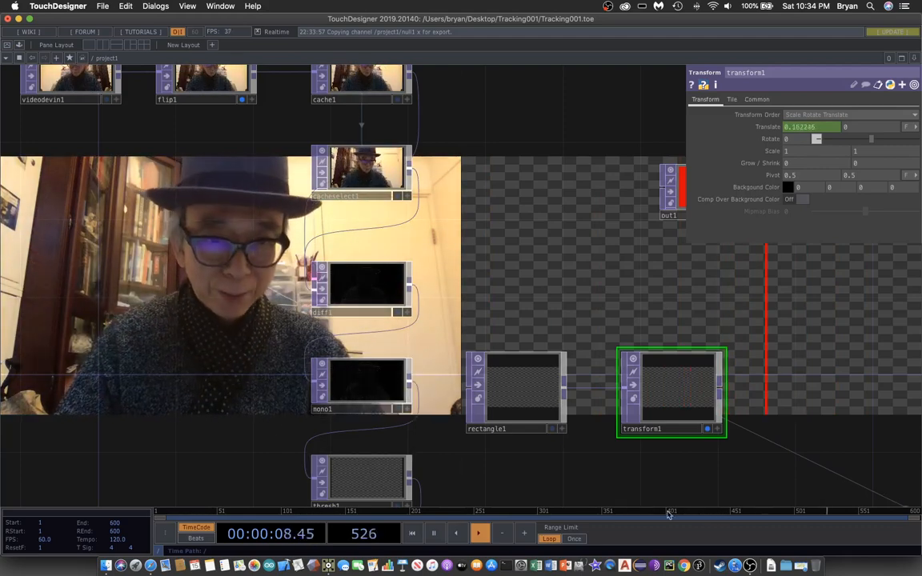
left_click(709, 430)
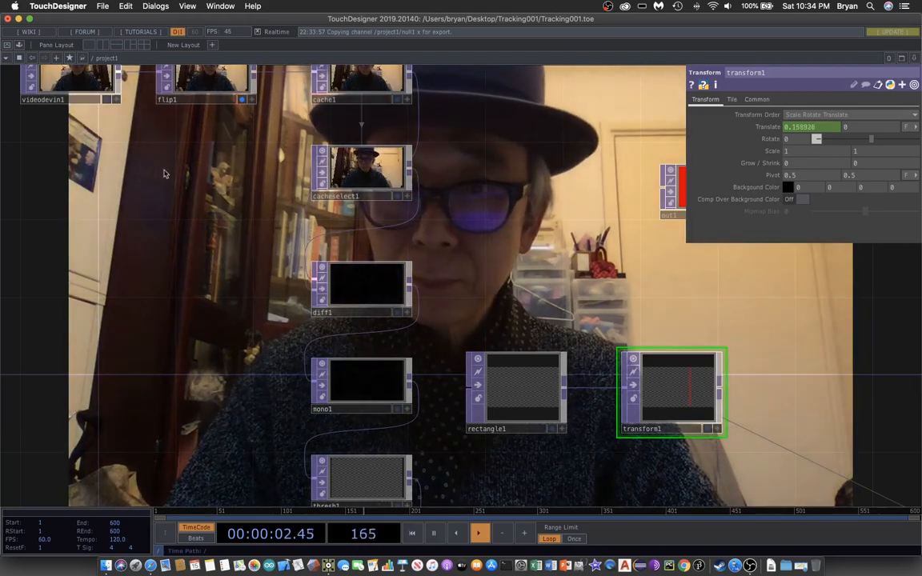
left_click_drag(161, 183, 137, 221)
left_click(219, 138)
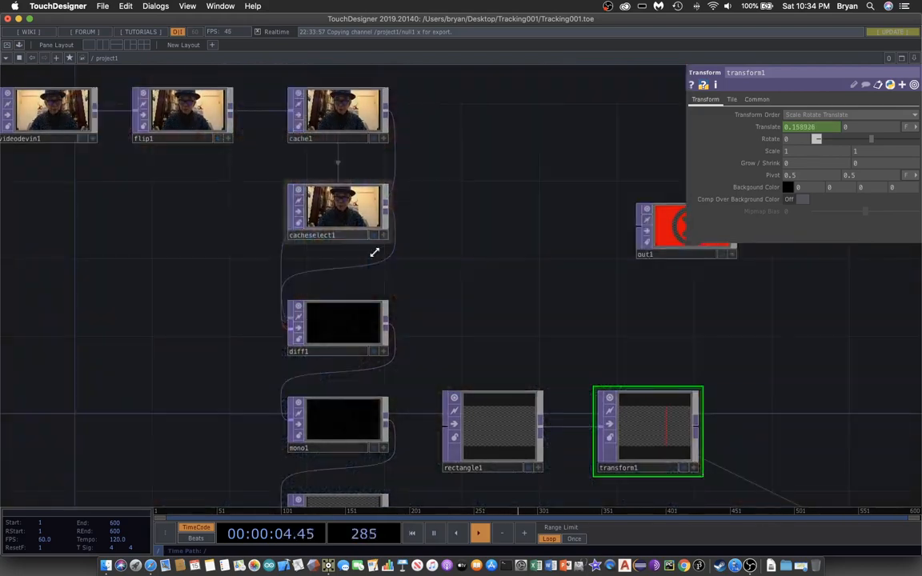
- Move out1 farther to the right in the network, clearing the space above transform1
left_click_drag(572, 308, 425, 294)
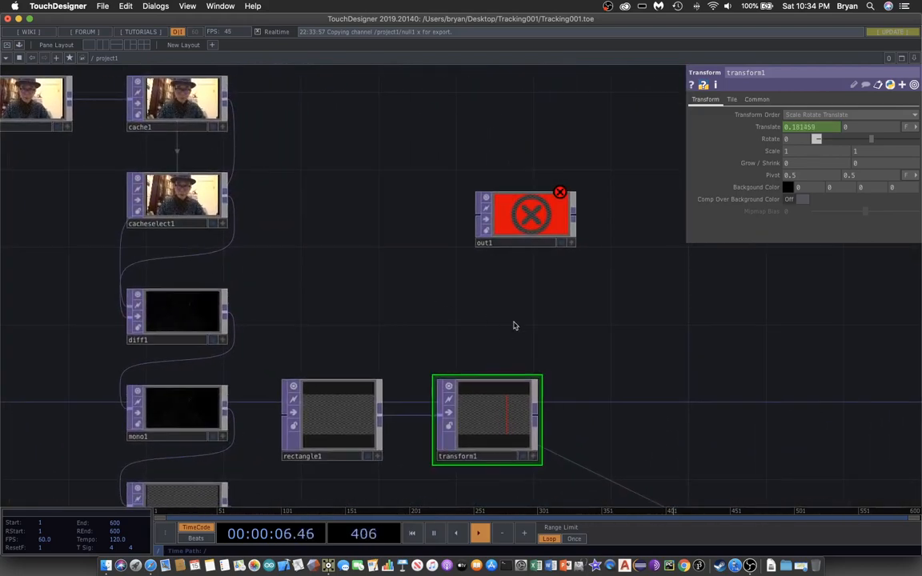
left_click_drag(528, 222, 703, 281)
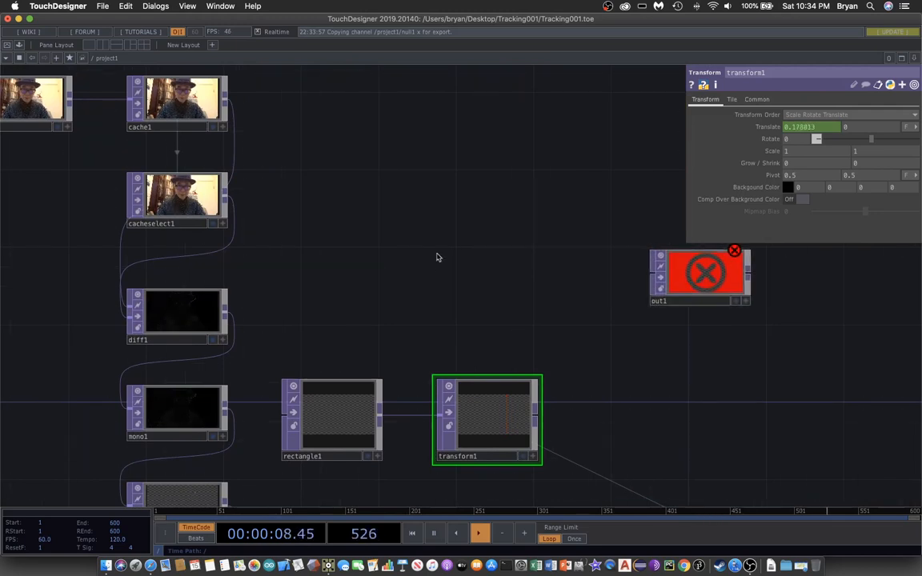
left_click_drag(486, 254, 472, 268)
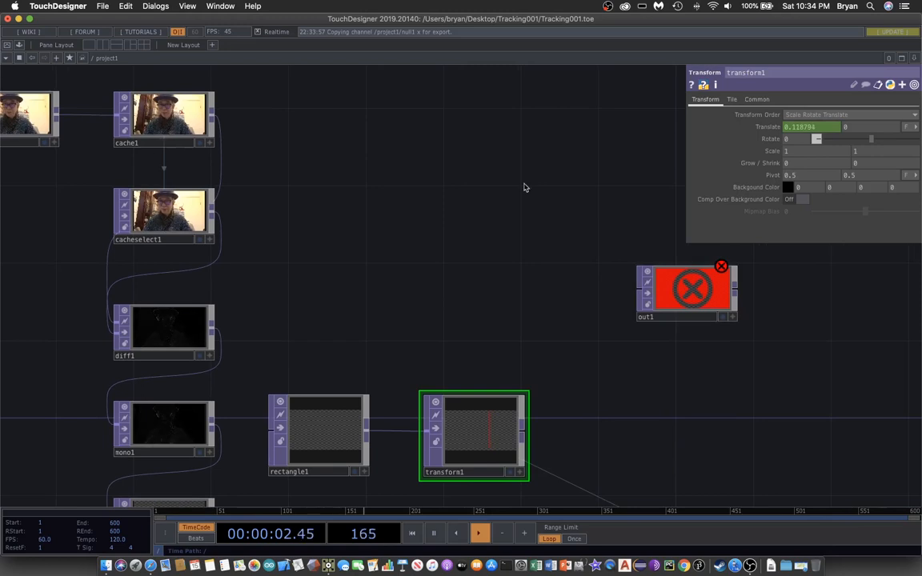
- Add a Composite TOP in the empty space above transform1
left_click_drag(494, 172, 525, 184)
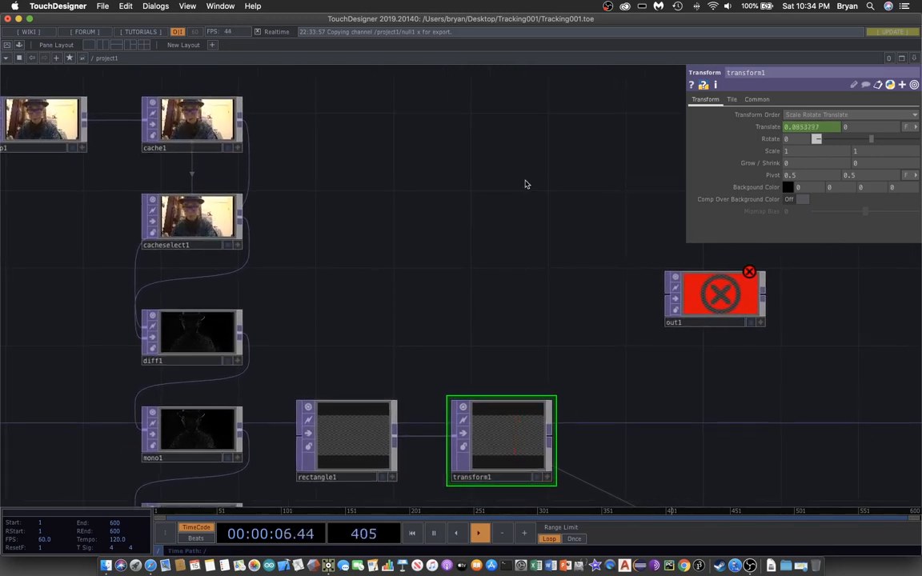
key("Tab")
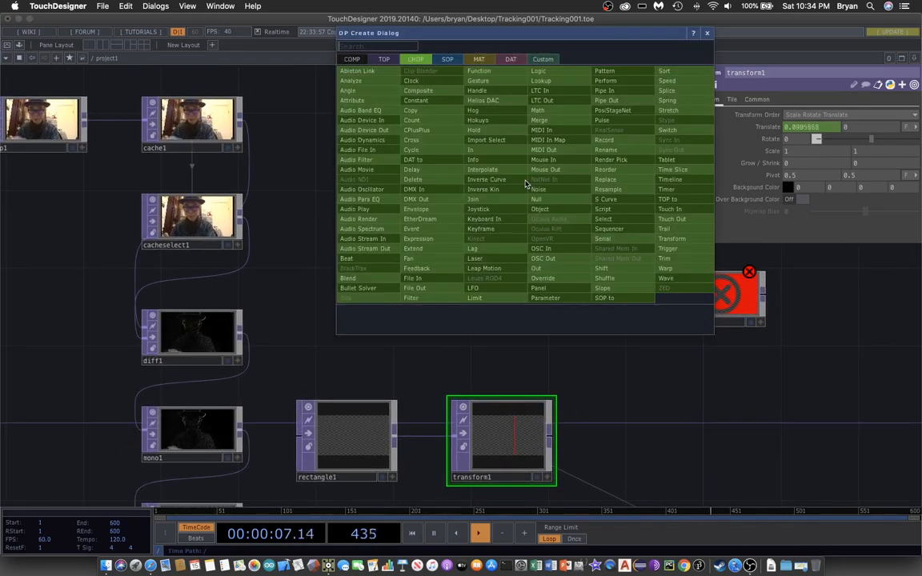
left_click(381, 59)
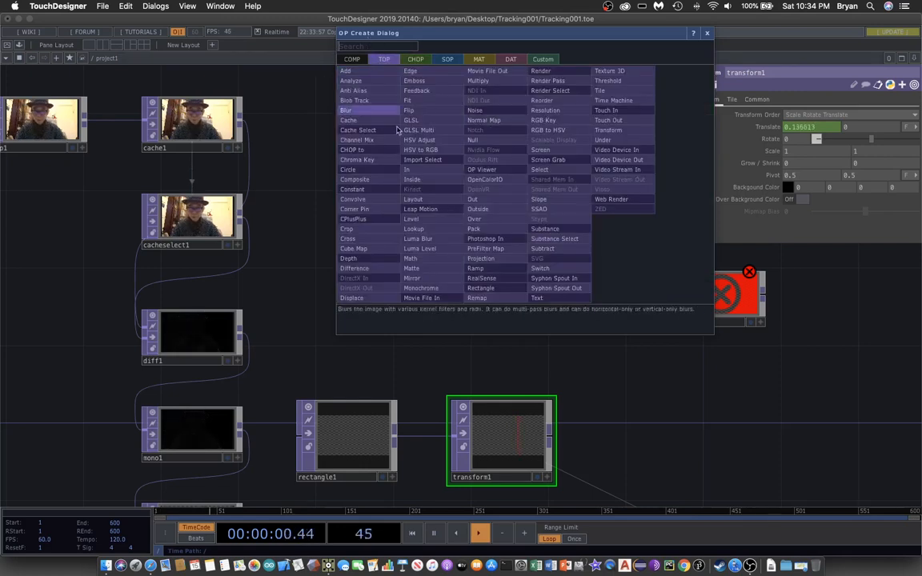
left_click(384, 185)
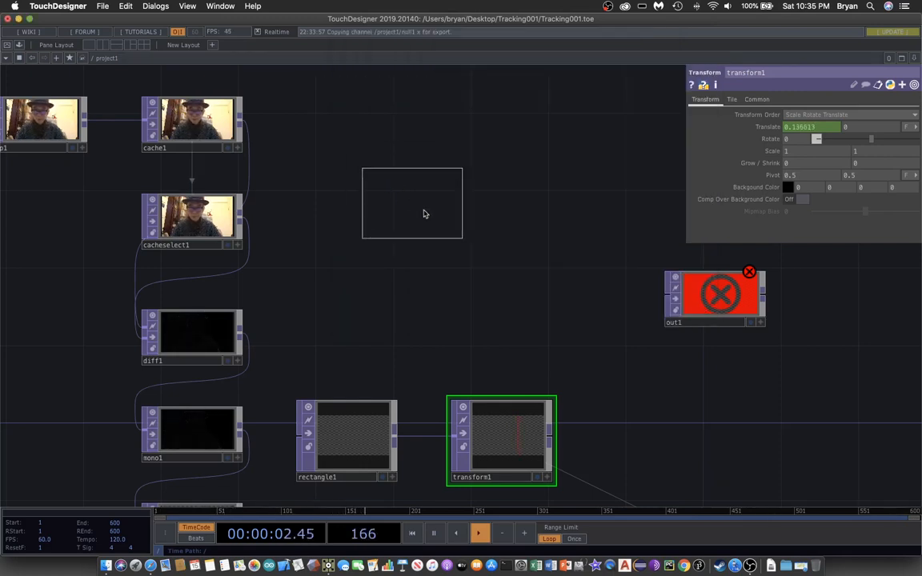
left_click(509, 226)
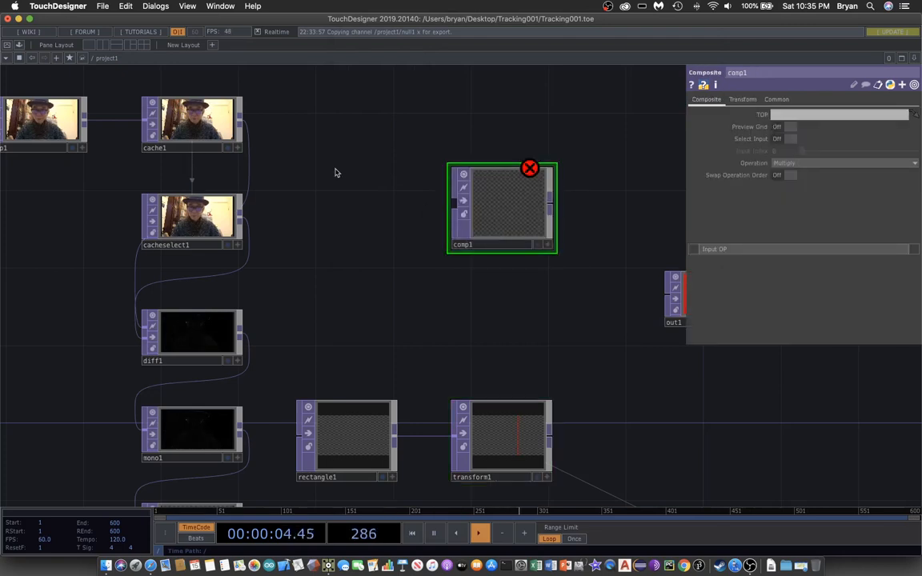
- Move flip1 above and left of cache1, and connect flip1 and transform1 as inputs to comp1
left_click_drag(319, 177, 316, 251)
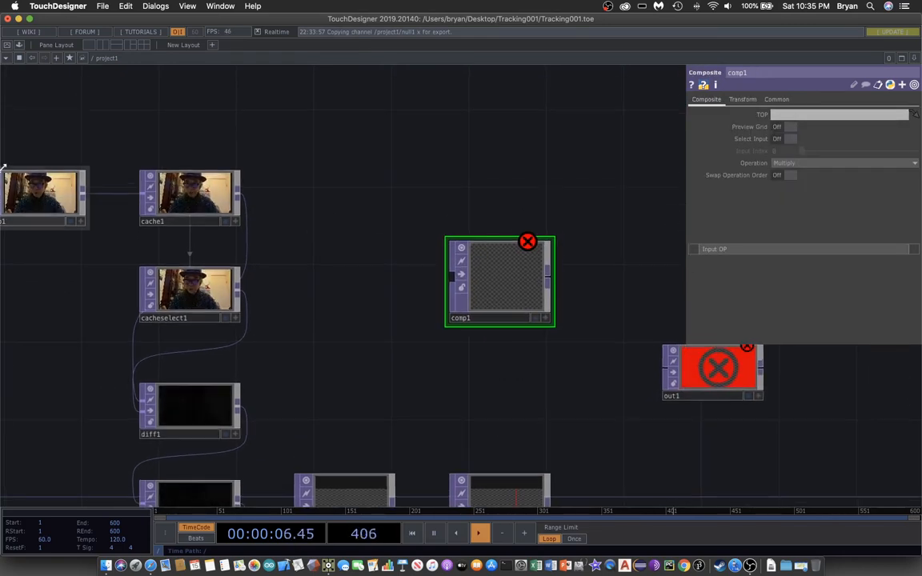
left_click_drag(20, 195, 48, 127)
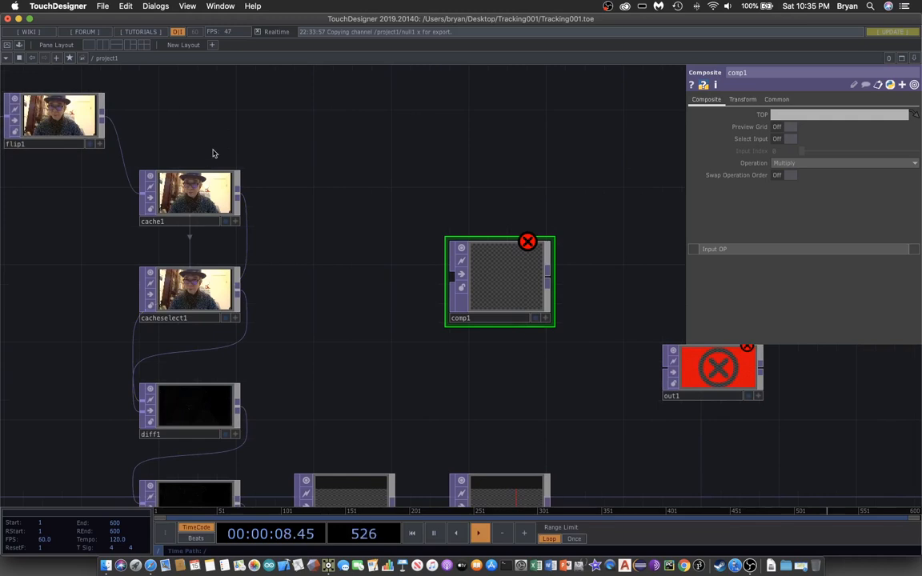
left_click_drag(213, 153, 269, 180)
left_click_drag(163, 147, 504, 302)
left_click_drag(466, 366, 440, 273)
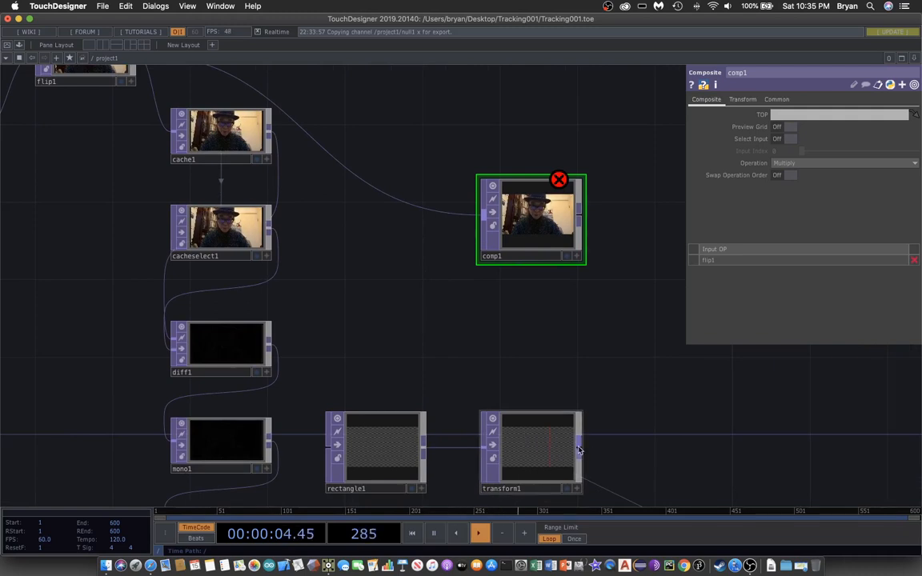
left_click_drag(579, 450, 483, 225)
left_click_drag(627, 342, 509, 329)
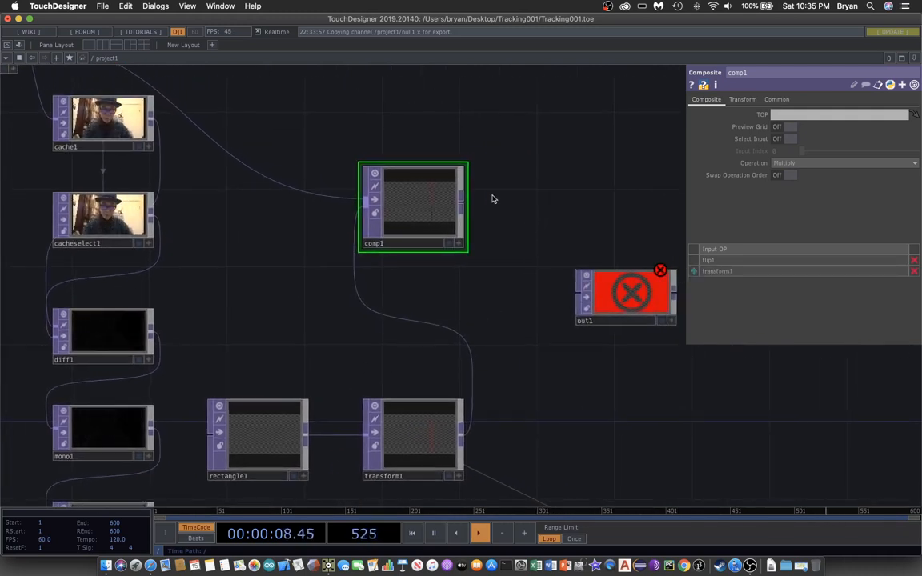
- Feed comp1 into out1, place out1 beside comp1, and shrink comp1's node to match out1's height
left_click_drag(467, 204, 568, 288)
left_click_drag(621, 298, 581, 220)
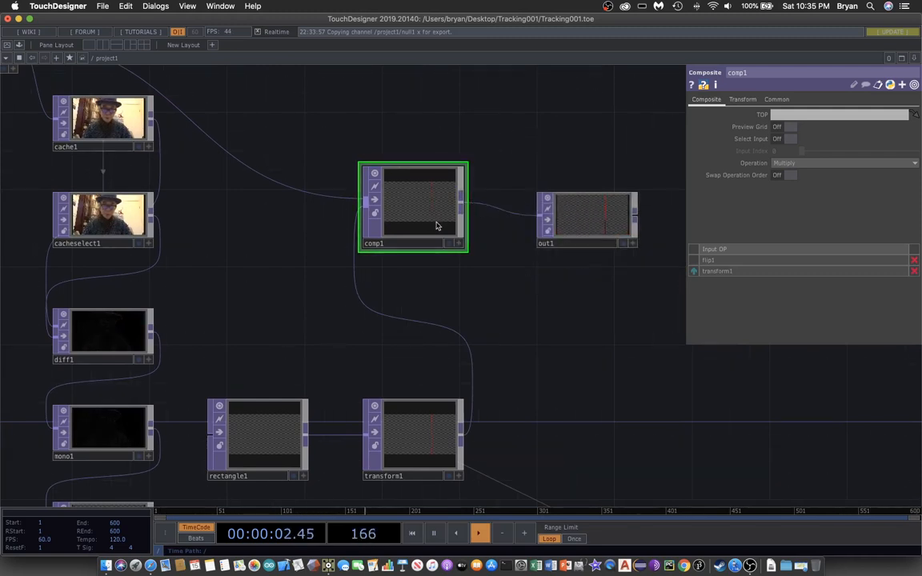
left_click(465, 249)
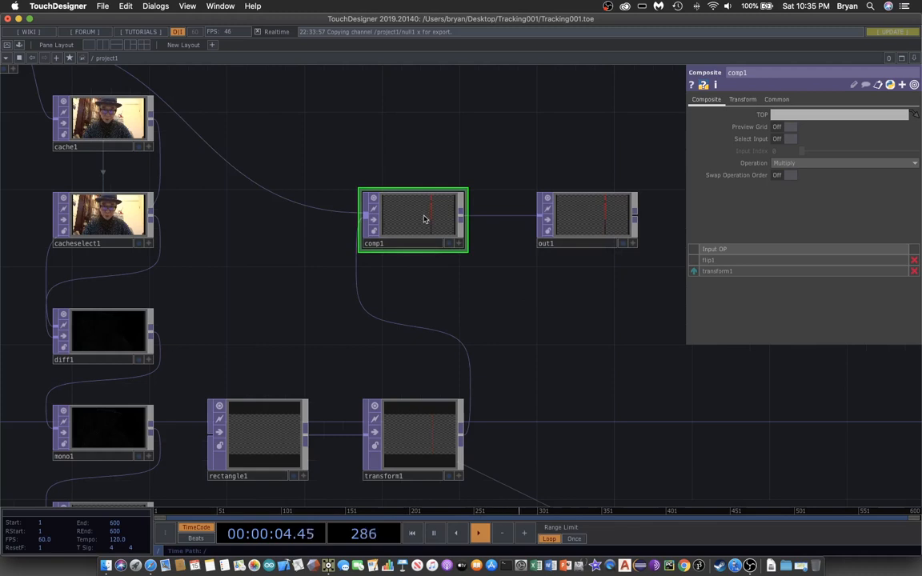
- Set comp1's operation to Under so the red line lies over the camera image
left_click(808, 164)
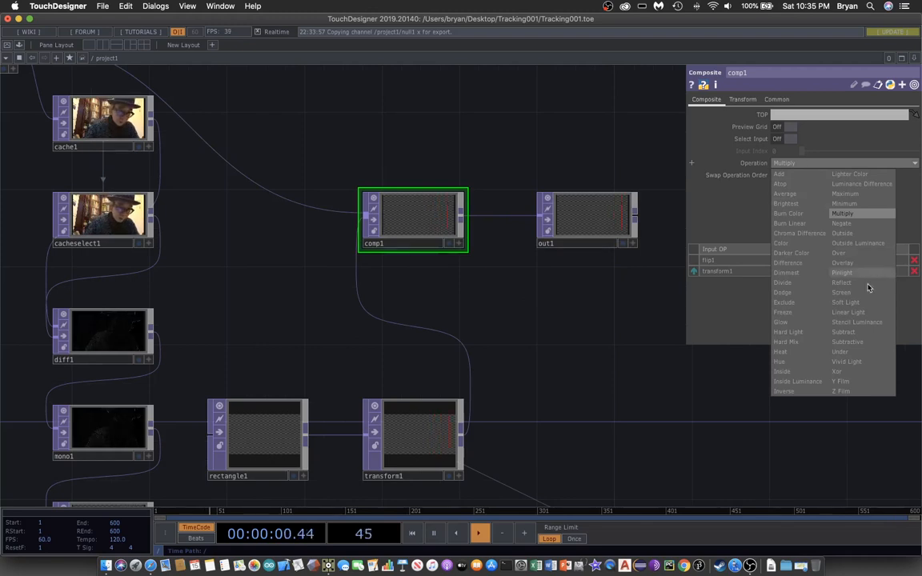
left_click(841, 352)
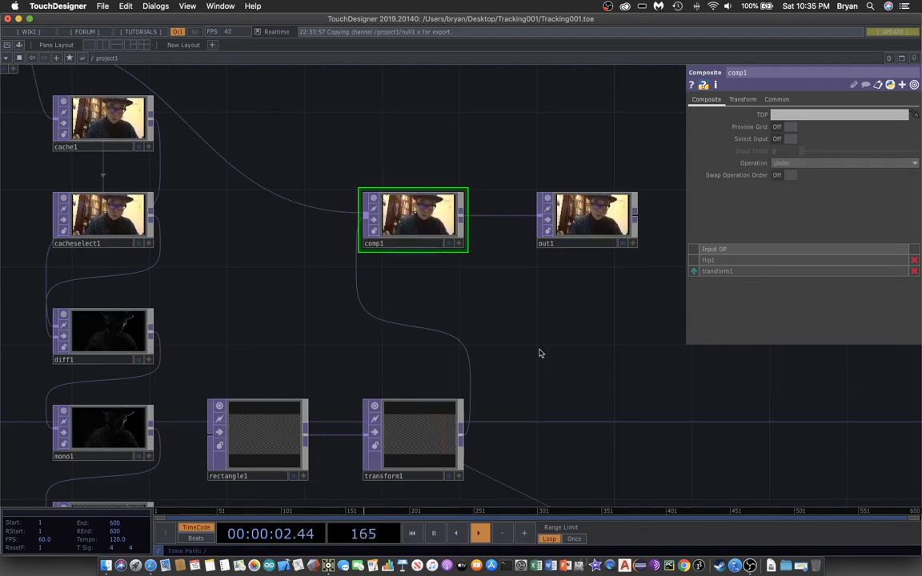
left_click_drag(548, 340, 549, 276)
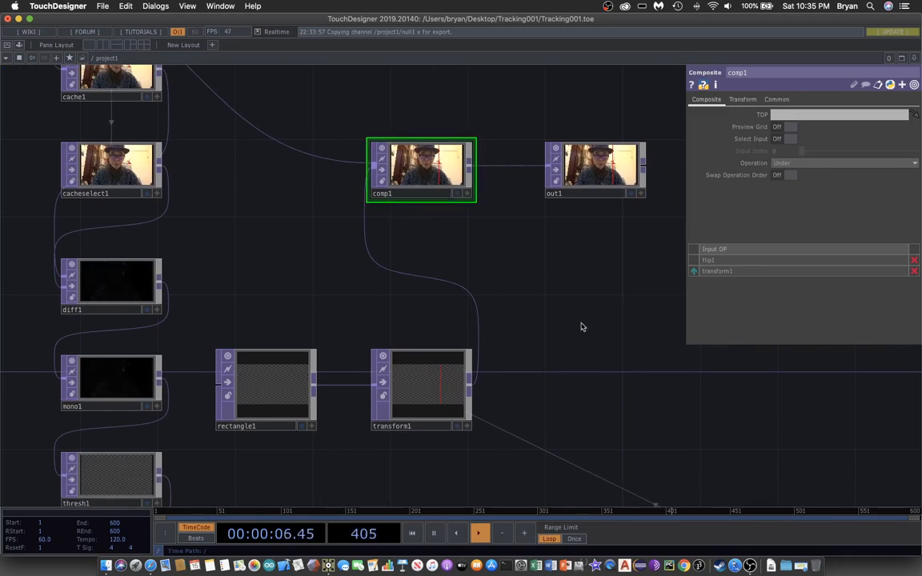
- Save the project with the composited output
left_click(104, 7)
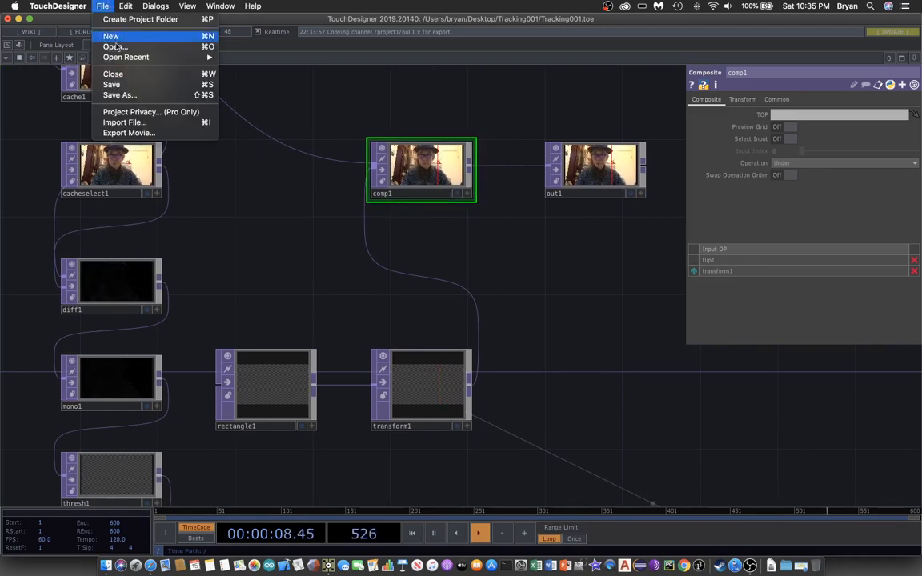
left_click(110, 83)
left_click_drag(281, 101, 333, 109)
- At the root level, set the perform window's opening size to Fill and turn its borders off
left_click(94, 60)
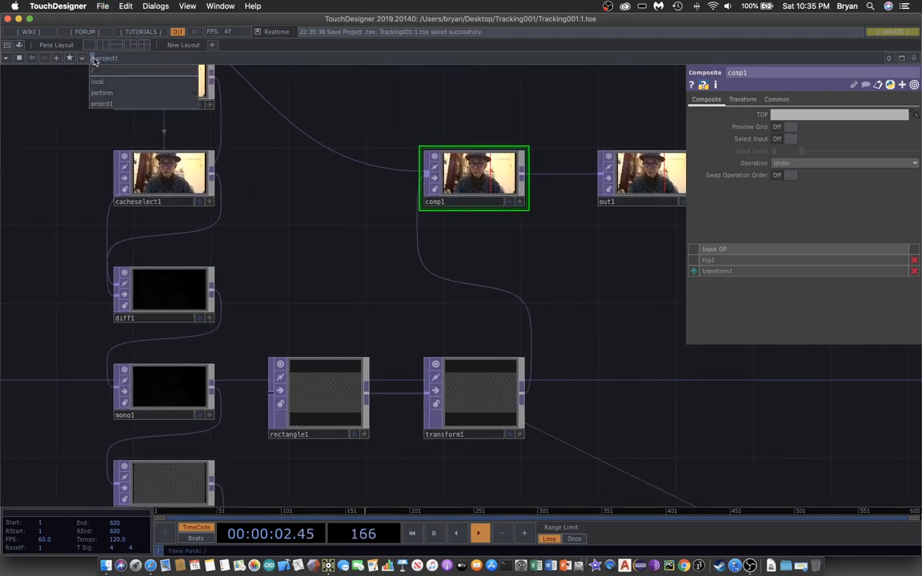
left_click(97, 73)
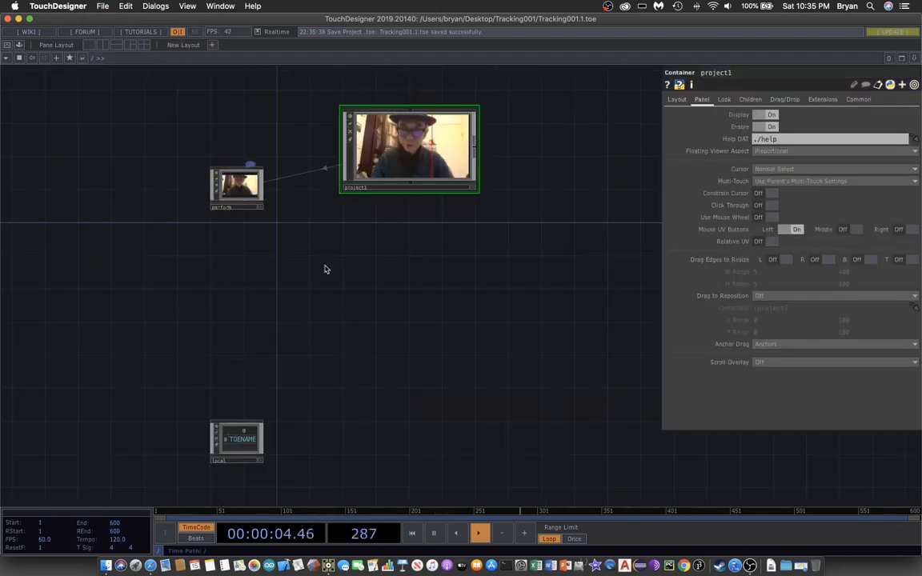
left_click(245, 198)
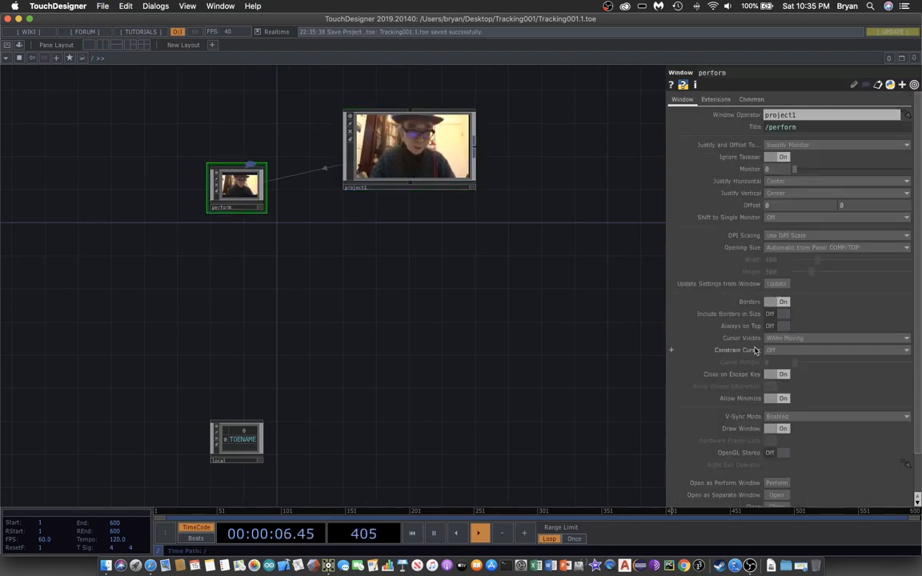
left_click(801, 250)
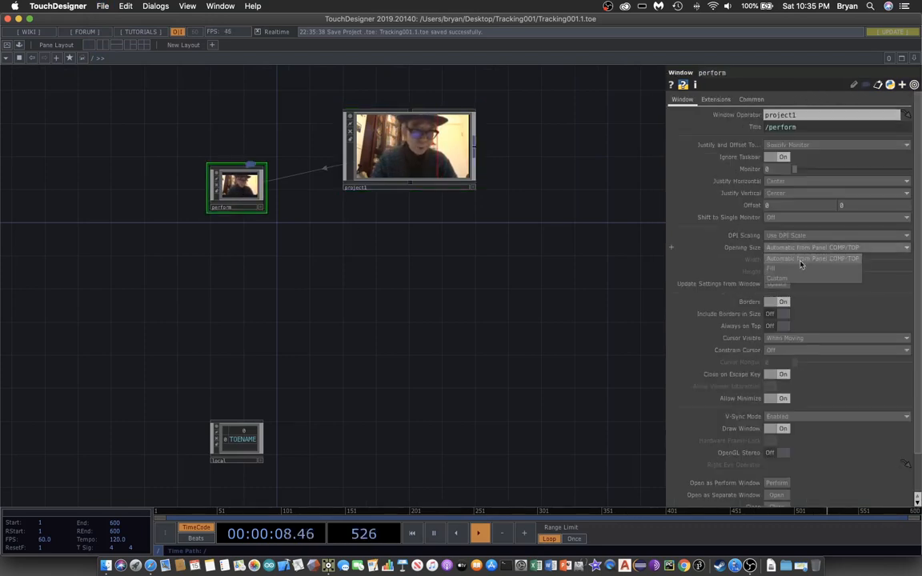
left_click(787, 273)
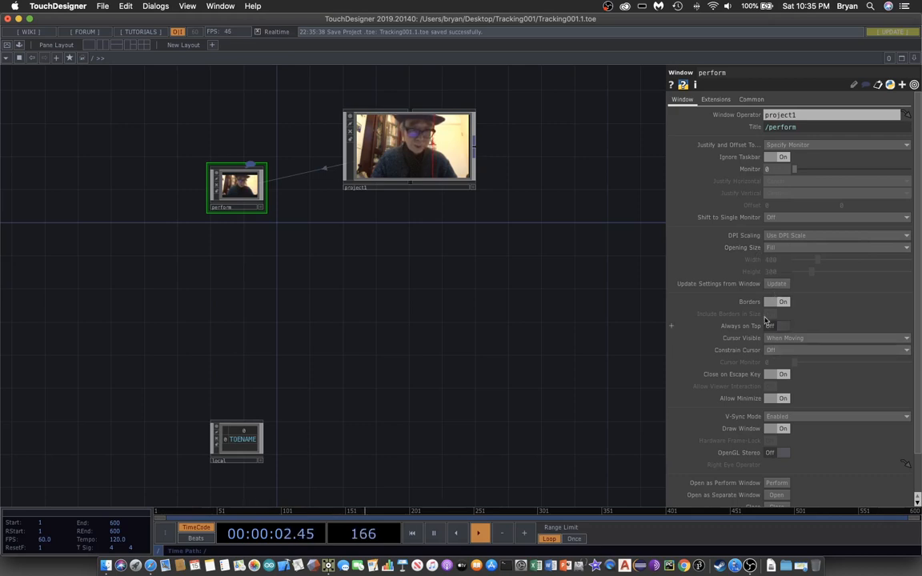
left_click(769, 303)
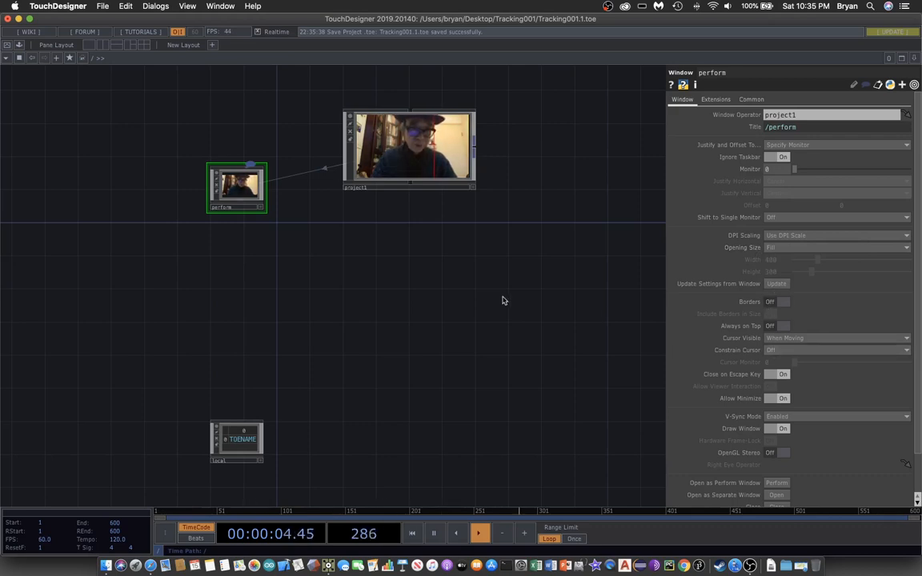
- Return inside project1 and save the project again
left_click(417, 149)
key("i")
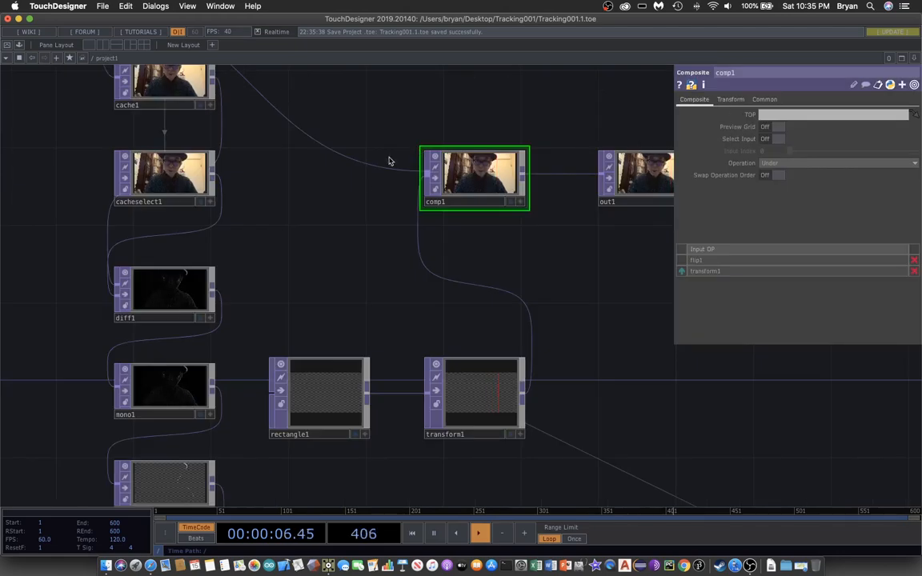
left_click(109, 8)
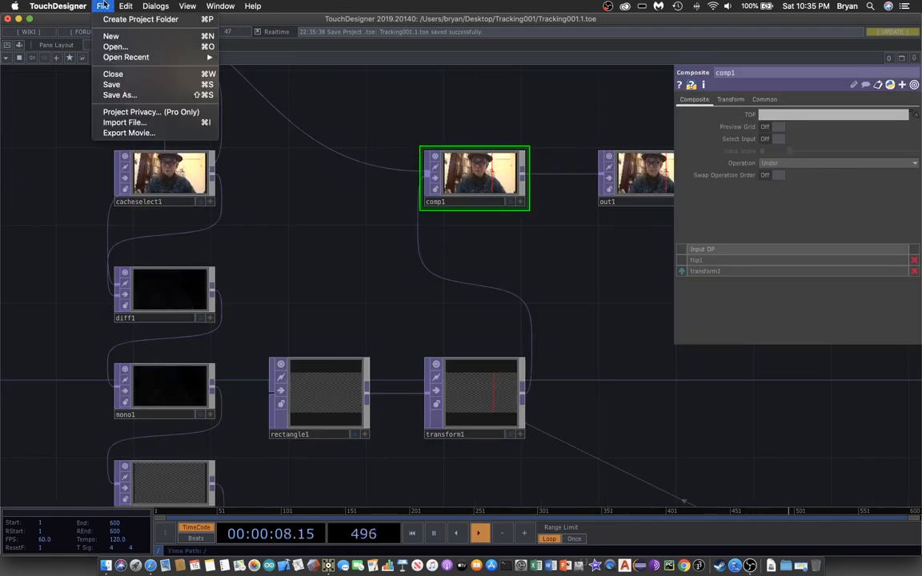
left_click(100, 83)
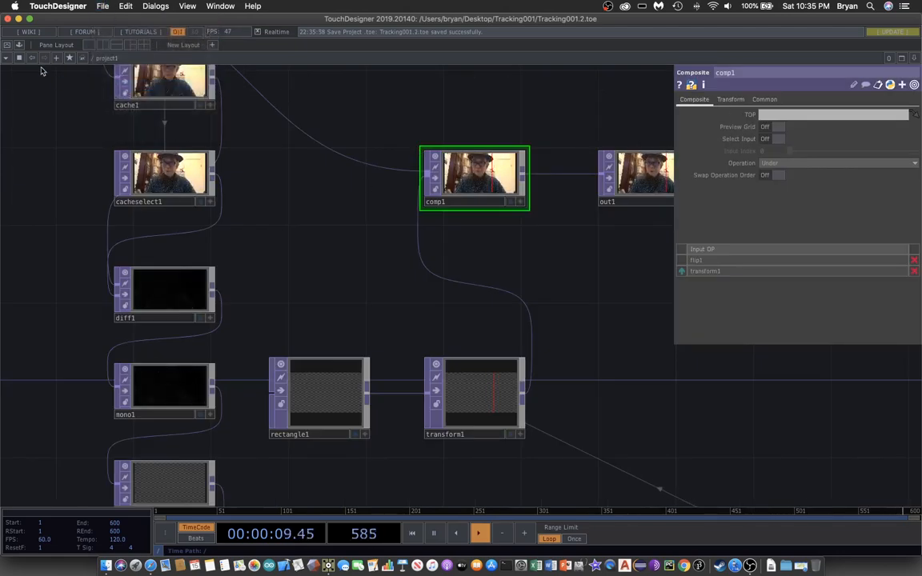
- Check the tracked line in the full-screen perform window, return to the network and hide the parameter display
left_click(7, 46)
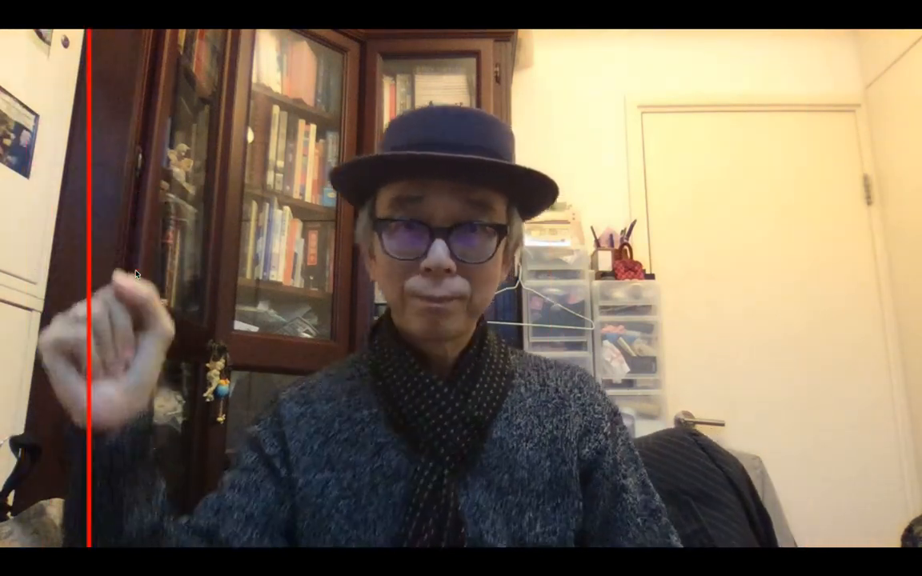
key("Escape")
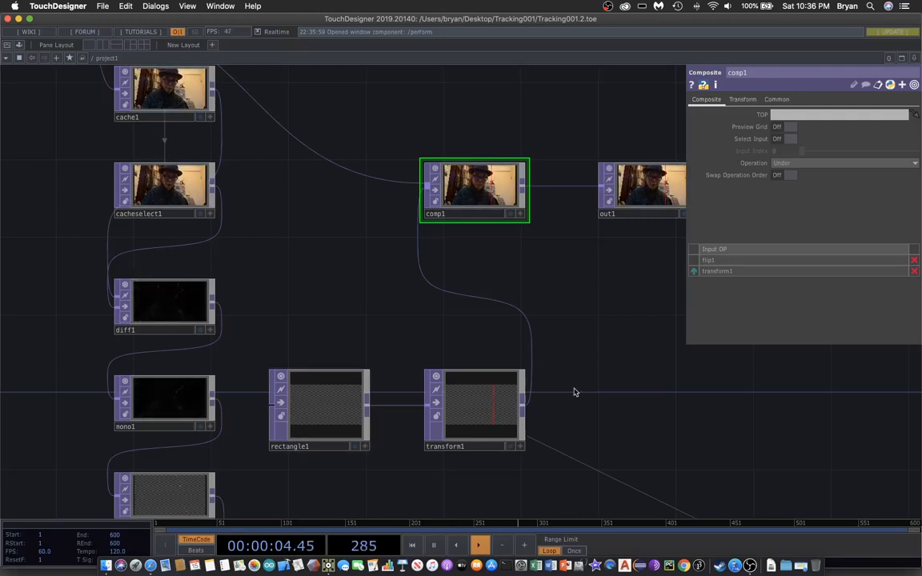
key("p")
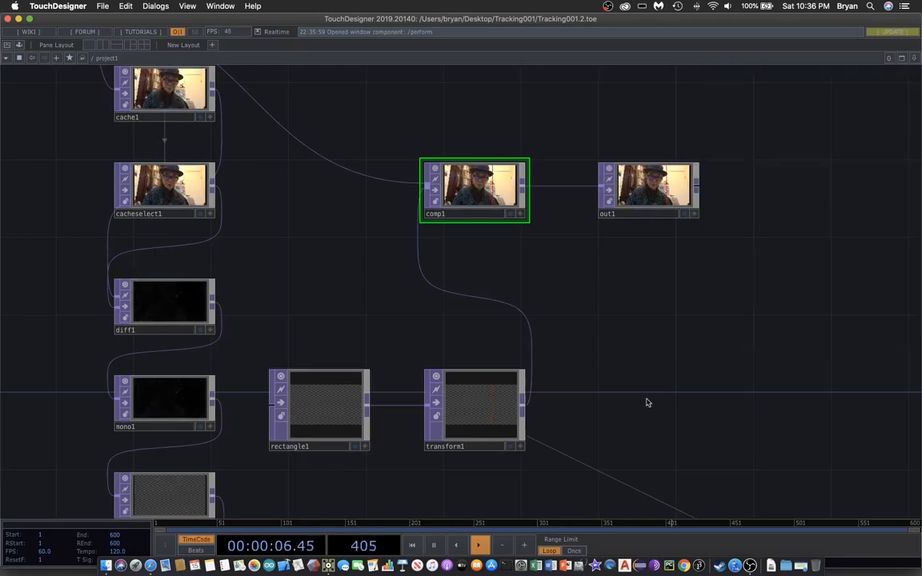
- Move null1 farther right in the CHOP row to leave room for another operator after math1
left_click_drag(698, 399, 637, 339)
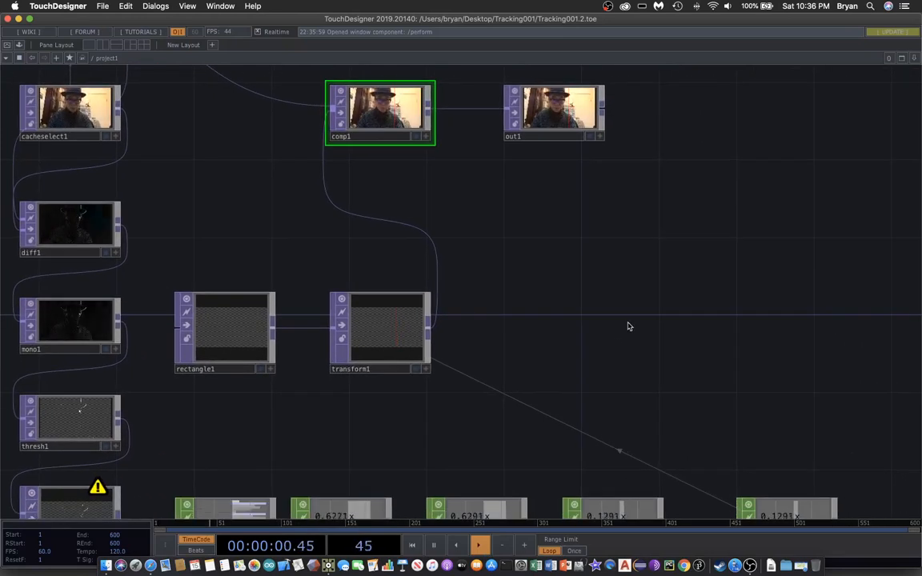
key("h")
left_click_drag(754, 289, 616, 269)
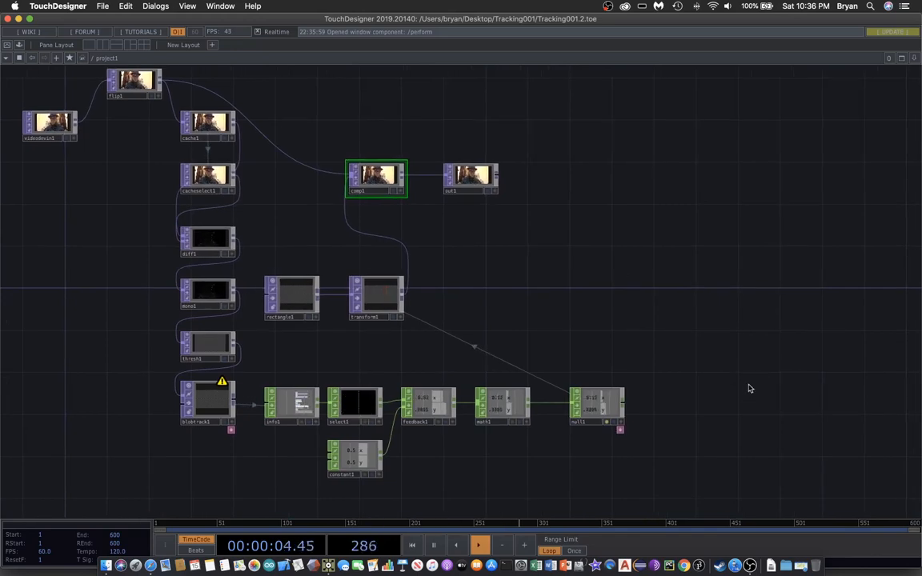
scroll(725, 375, "up", 3)
scroll(726, 376, "up", 10)
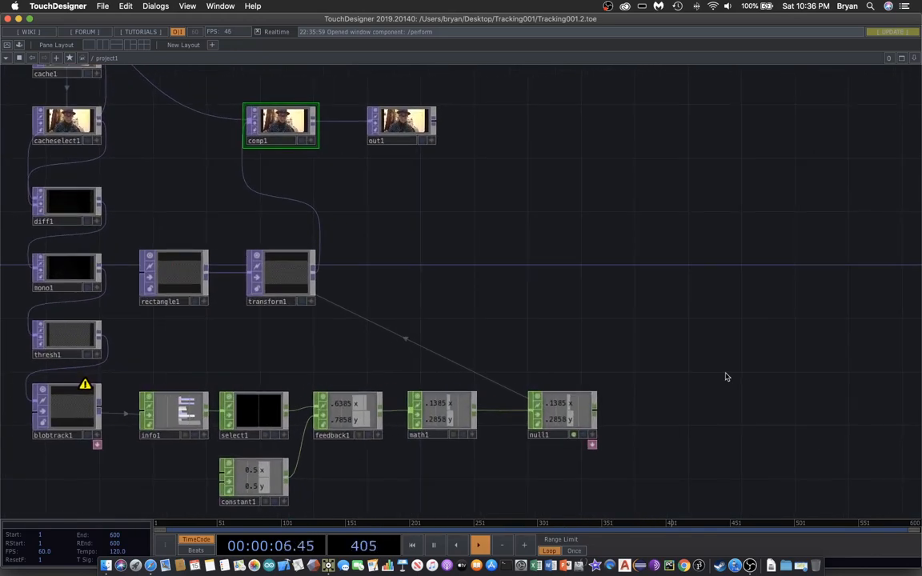
left_click_drag(724, 376, 796, 252)
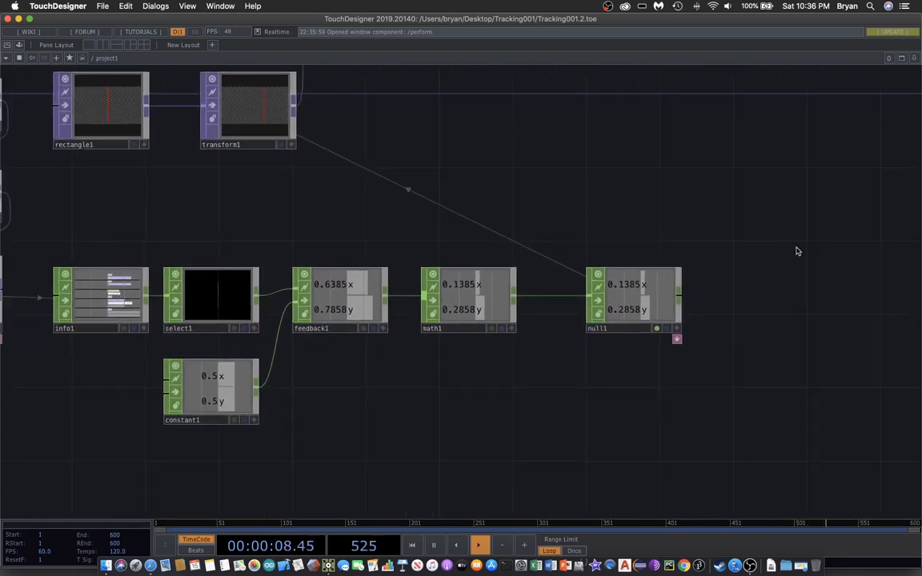
left_click_drag(660, 302, 733, 302)
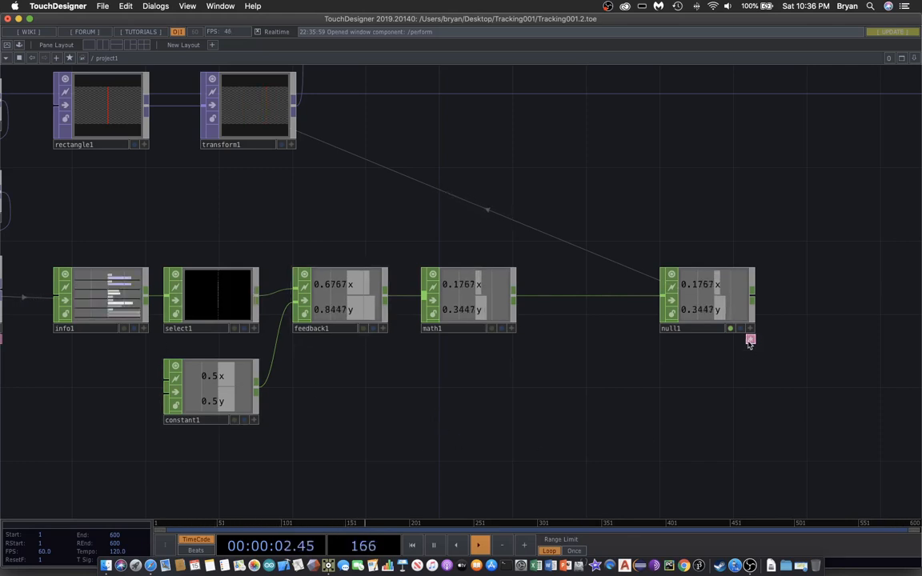
left_click_drag(731, 303, 749, 302)
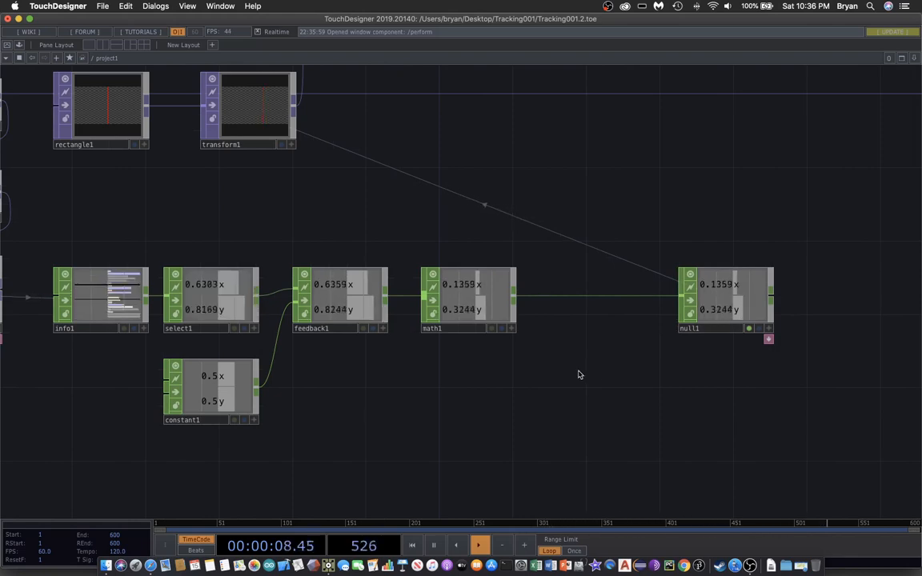
- Insert a Filter CHOP on the wire between math1 and null1, in line with them, and show its parameters
right_click(563, 299)
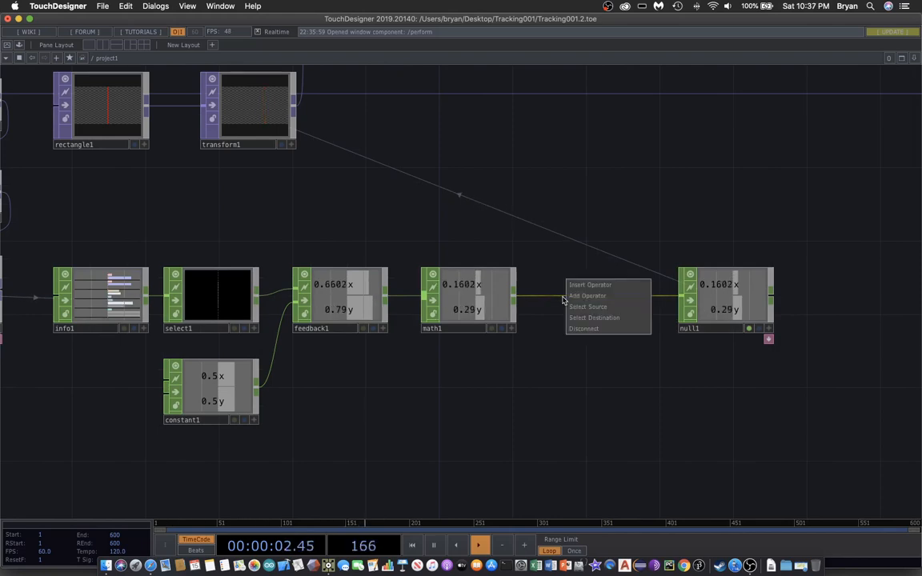
left_click(571, 286)
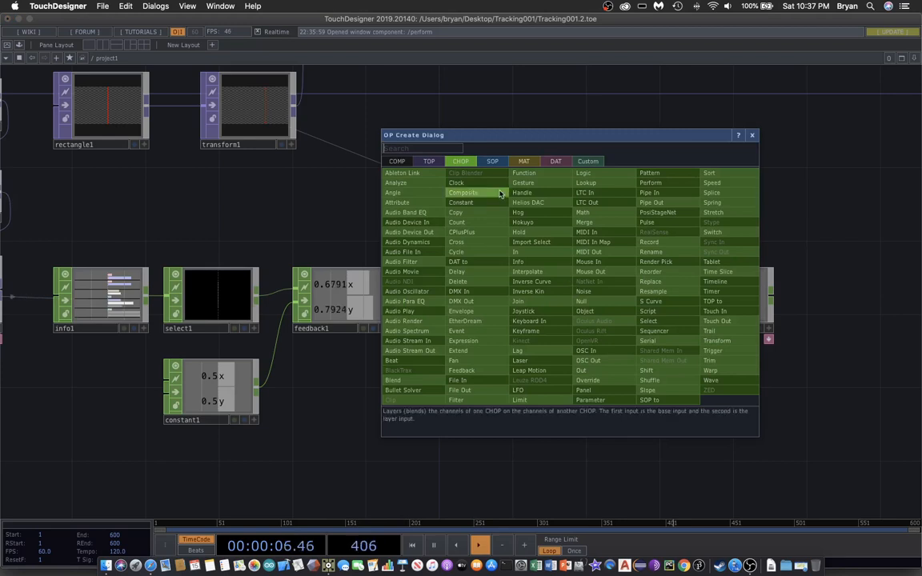
left_click(484, 402)
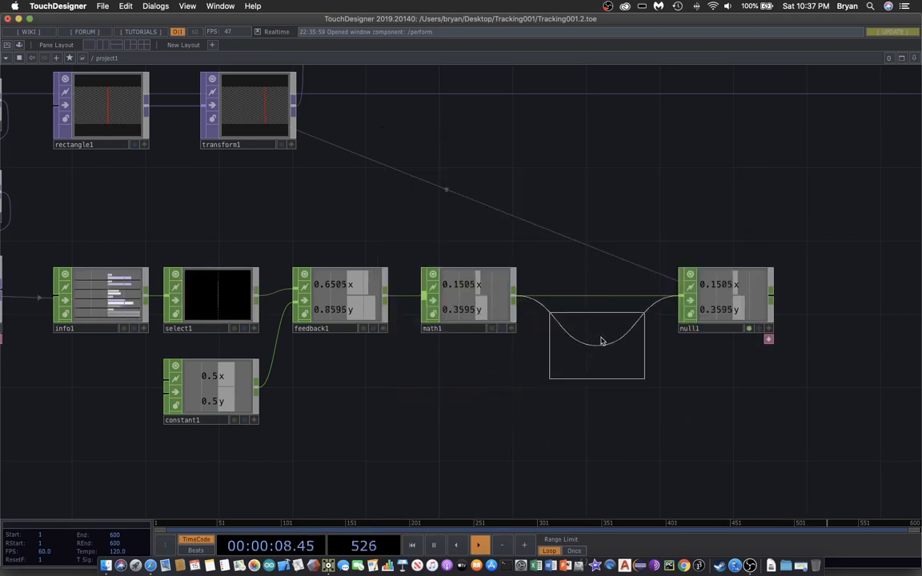
left_click(596, 303)
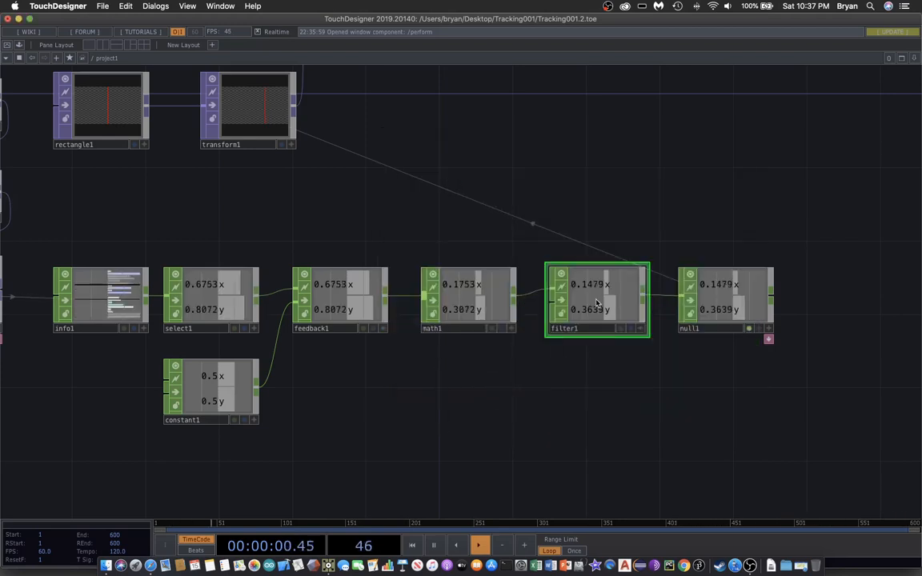
key("p")
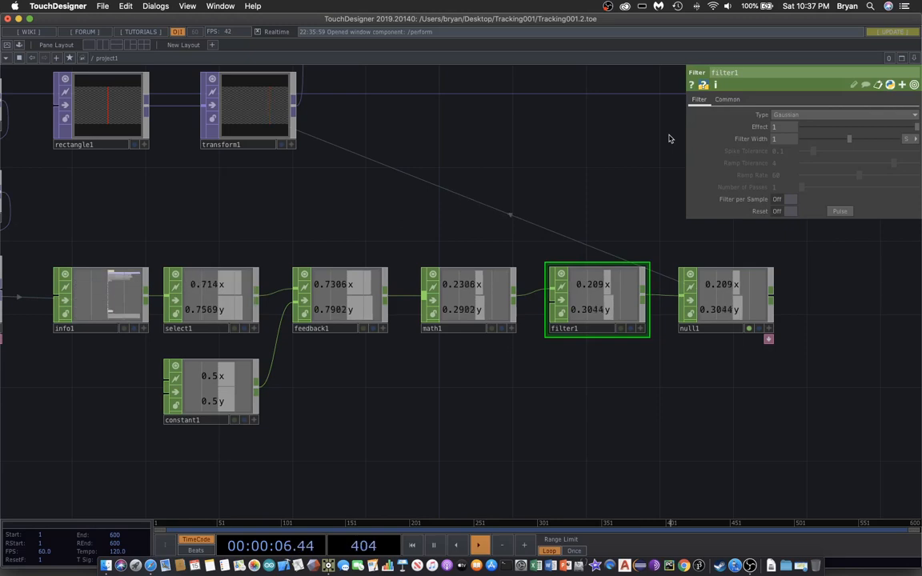
- Save the project and open the full-screen perform window to check the filtered line movement
left_click_drag(550, 391, 627, 438)
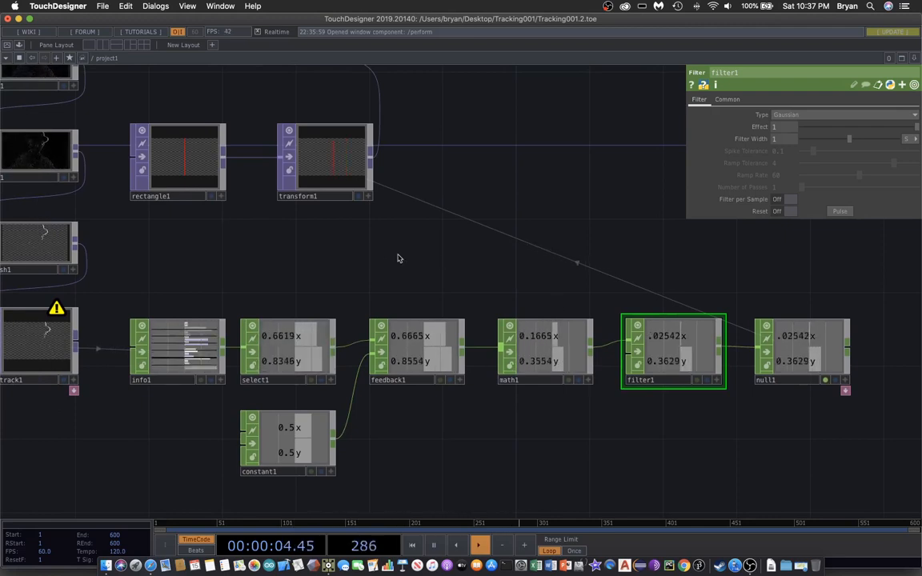
left_click(102, 5)
left_click(125, 84)
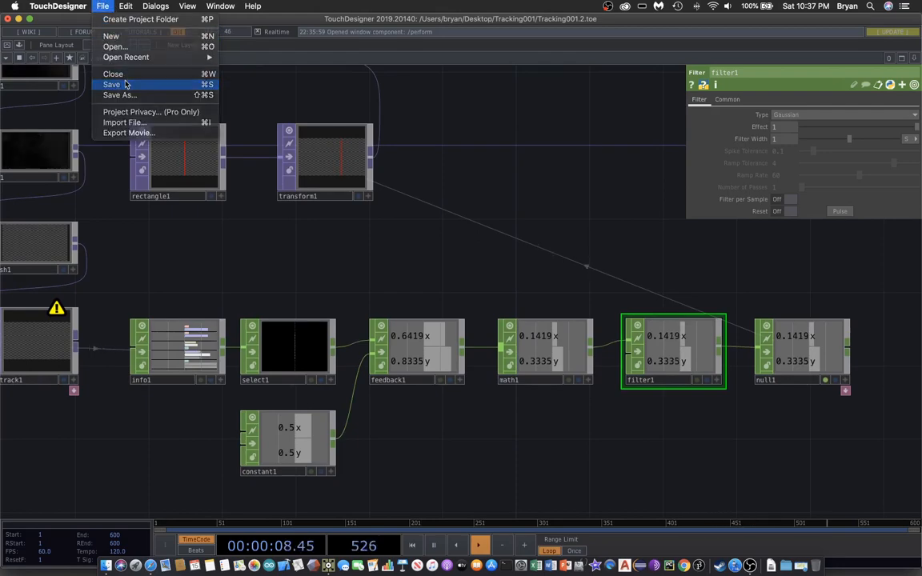
left_click(7, 46)
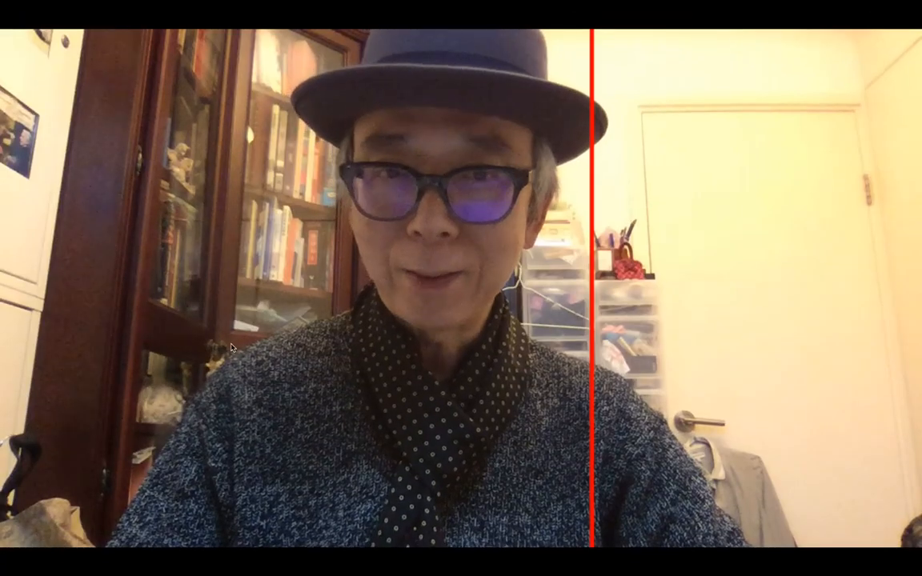